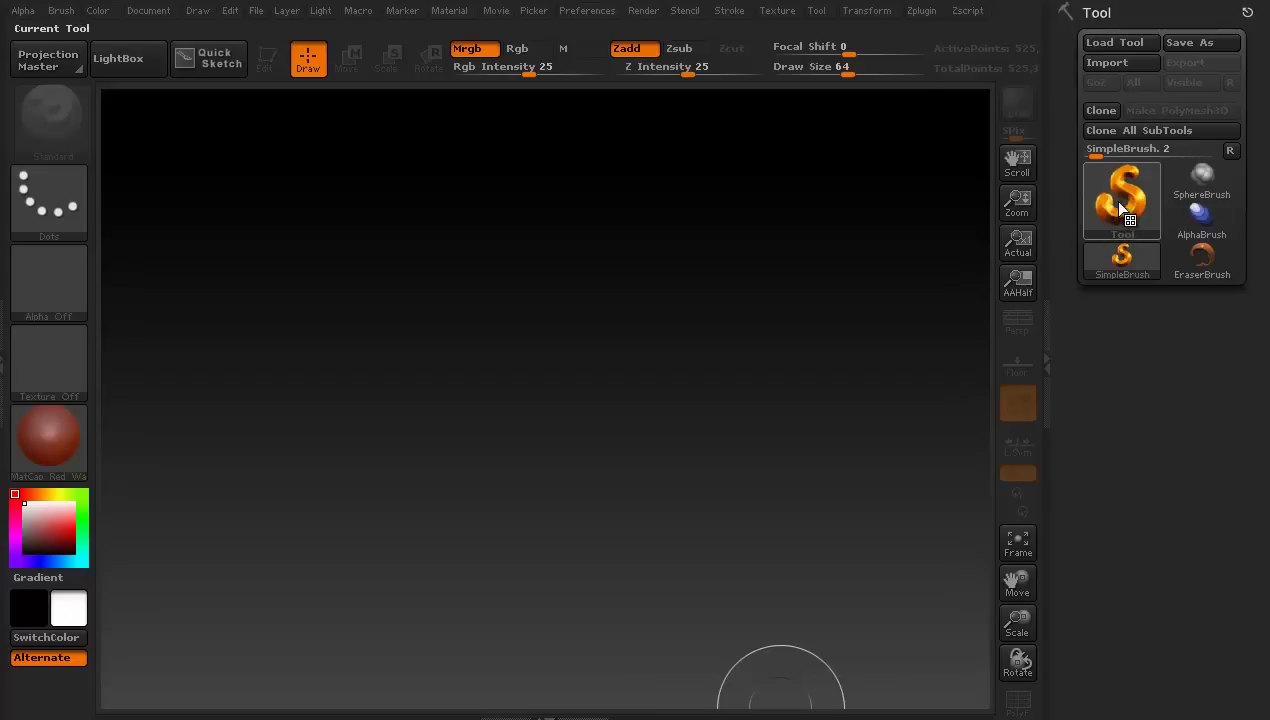
# - Select the Plane3D primitive and drag it large onto the canvas
pyautogui.moveTo(1108, 203)
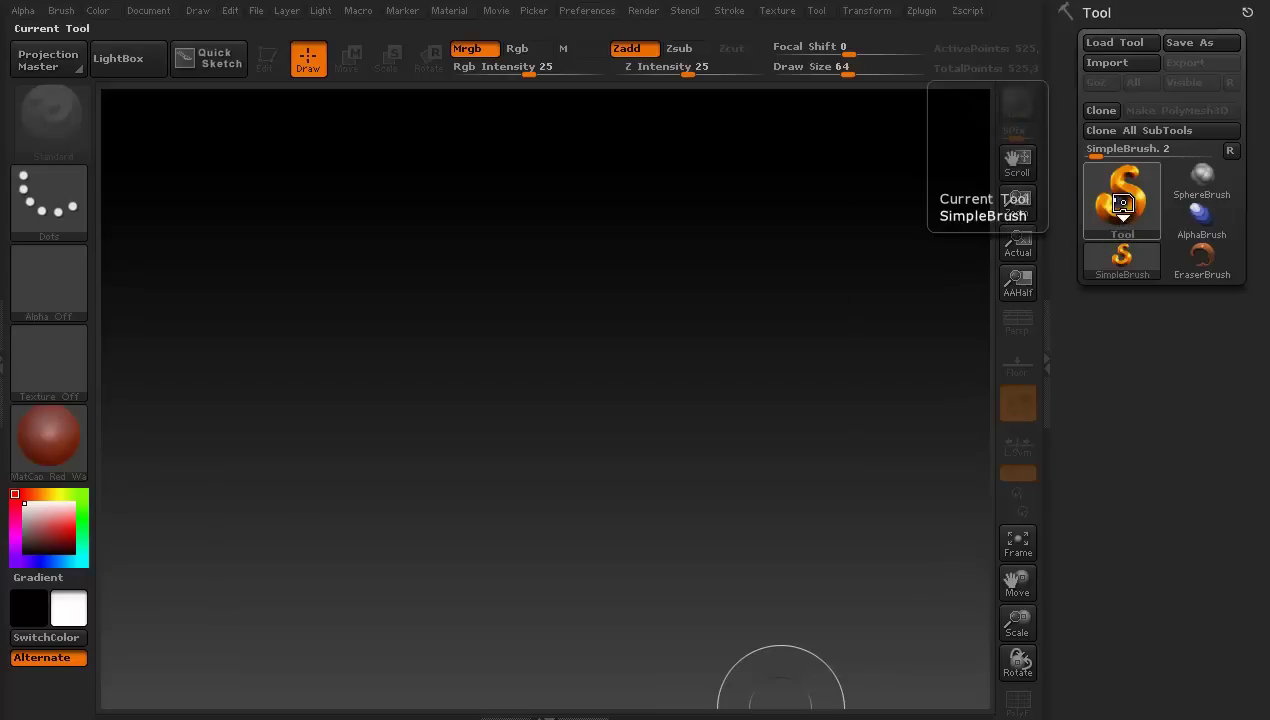
pyautogui.click(1115, 201)
pyautogui.moveTo(862, 290)
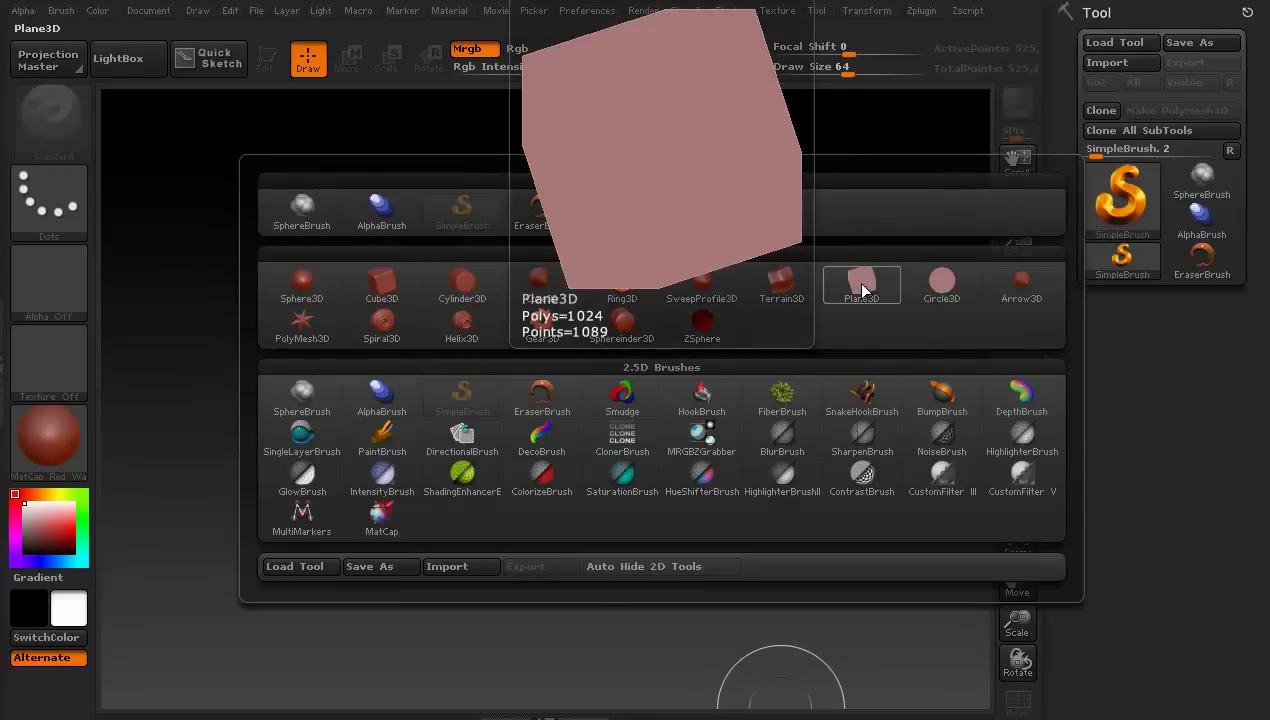
pyautogui.click(862, 288)
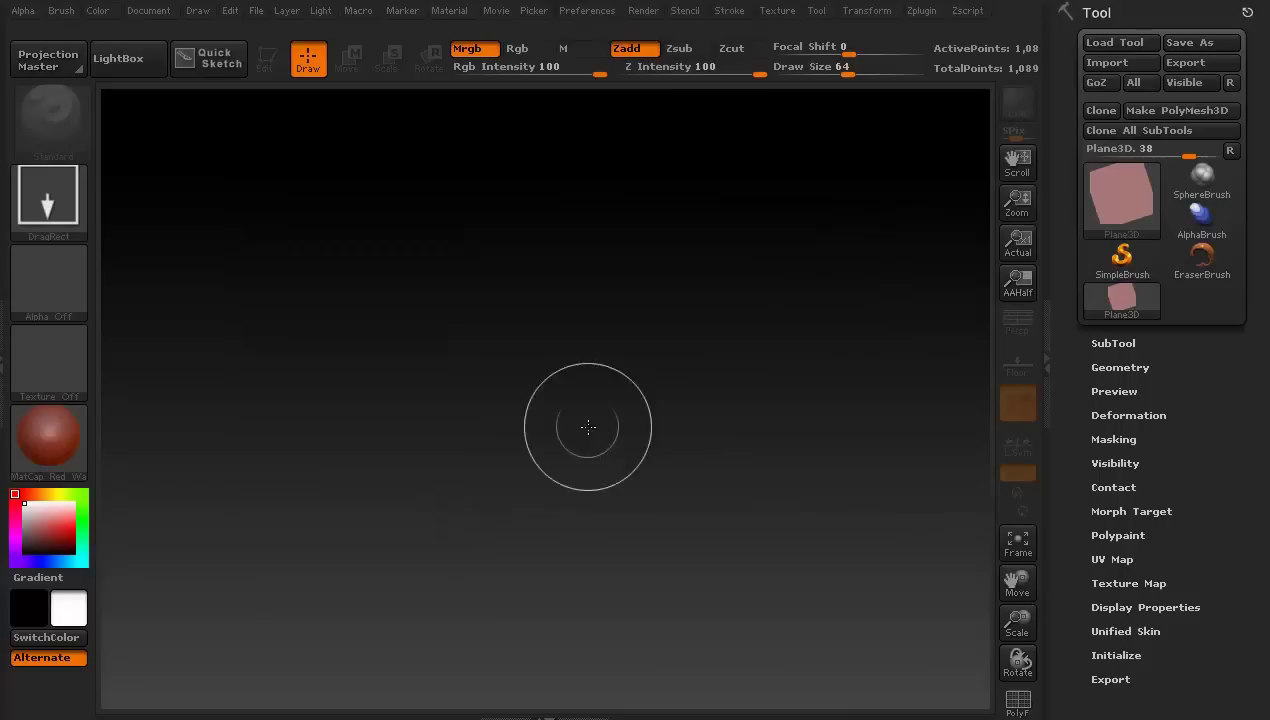
pyautogui.moveTo(542, 408)
pyautogui.mouseDown()
pyautogui.moveTo(533, 627)
pyautogui.moveTo(560, 705)
pyautogui.moveTo(470, 702)
pyautogui.moveTo(496, 712)
pyautogui.mouseUp()
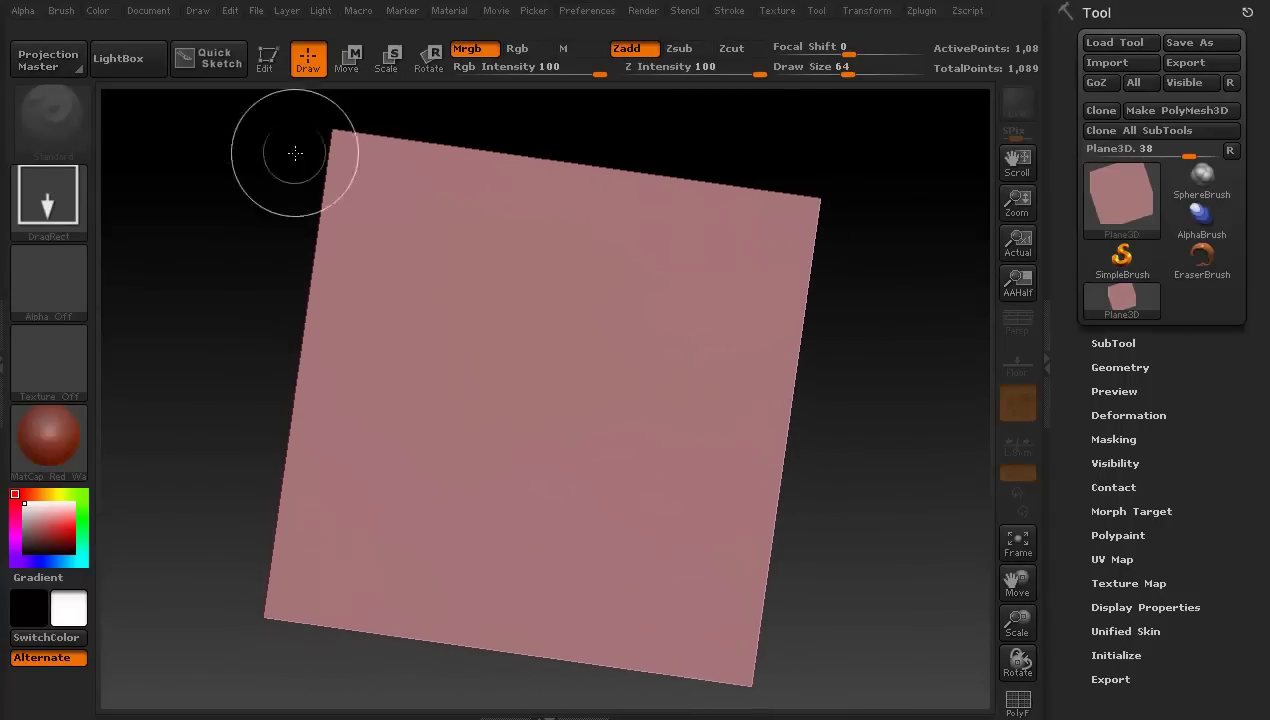
# - Enter Edit mode and snap the plane to face straight toward the view
pyautogui.press('t')
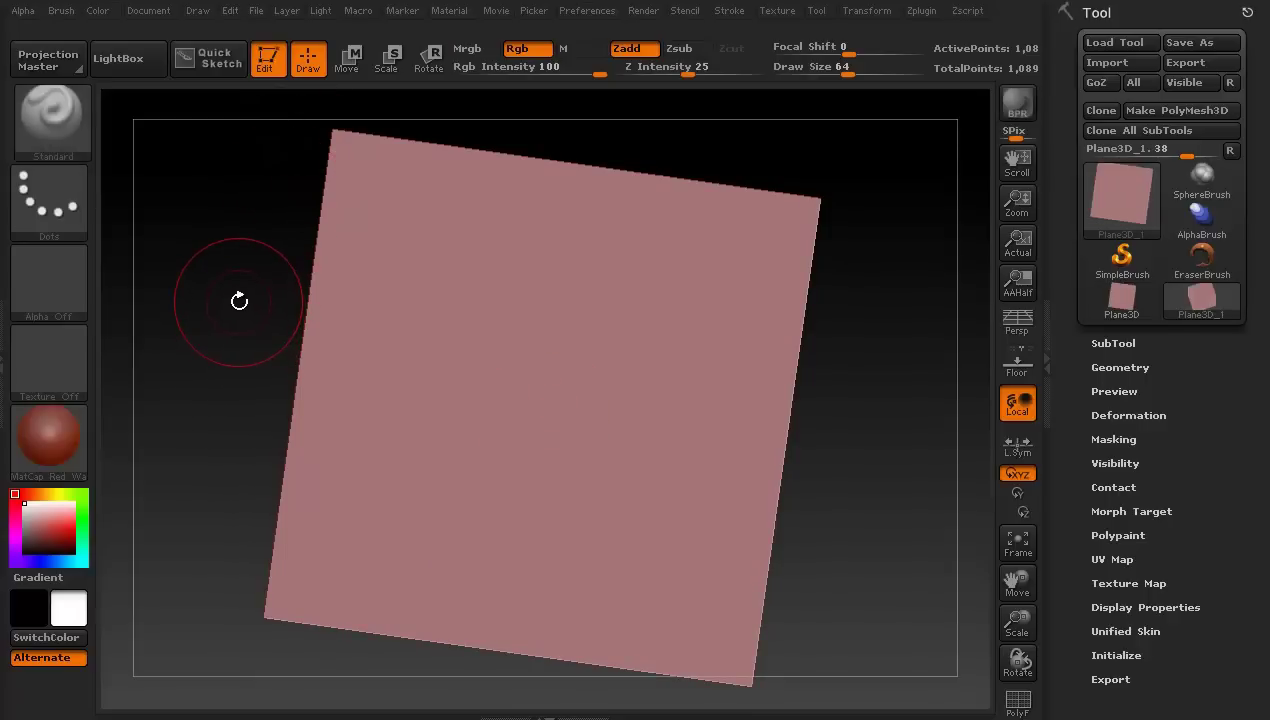
pyautogui.press('shift')
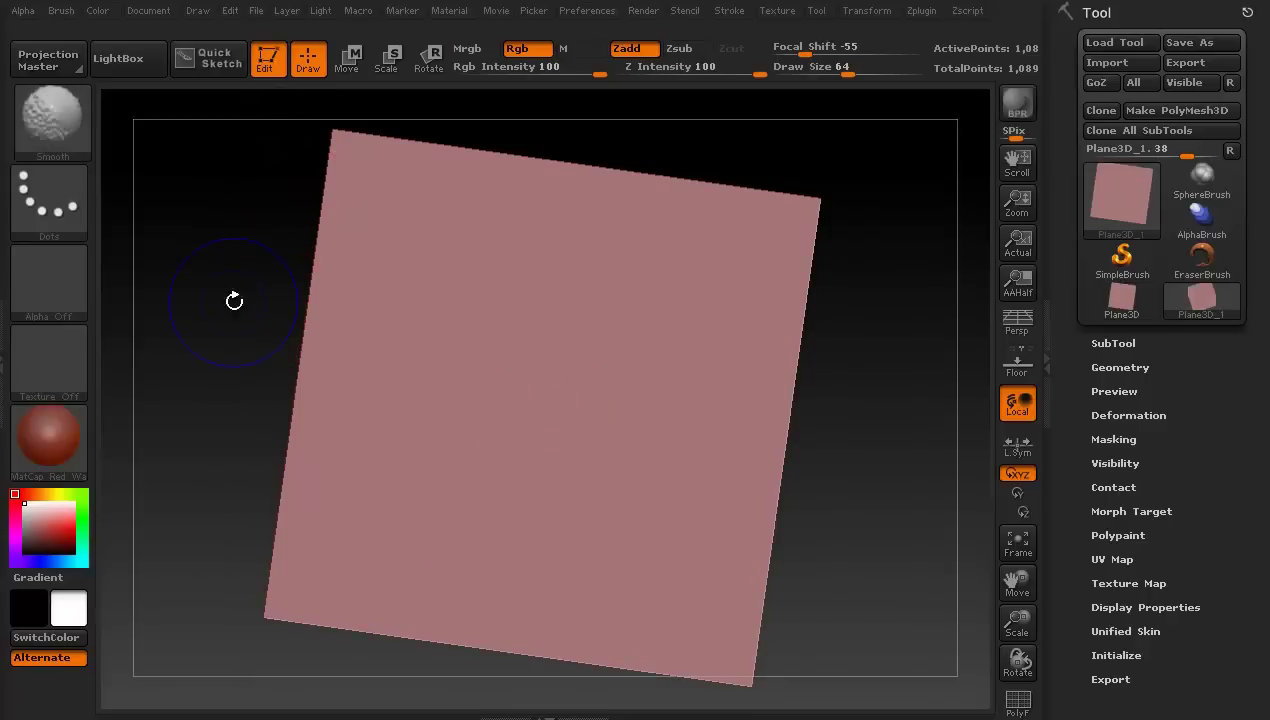
pyautogui.keyDown('shift'); pyautogui.moveTo(234, 301); pyautogui.dragTo(225, 378); pyautogui.keyUp('shift')
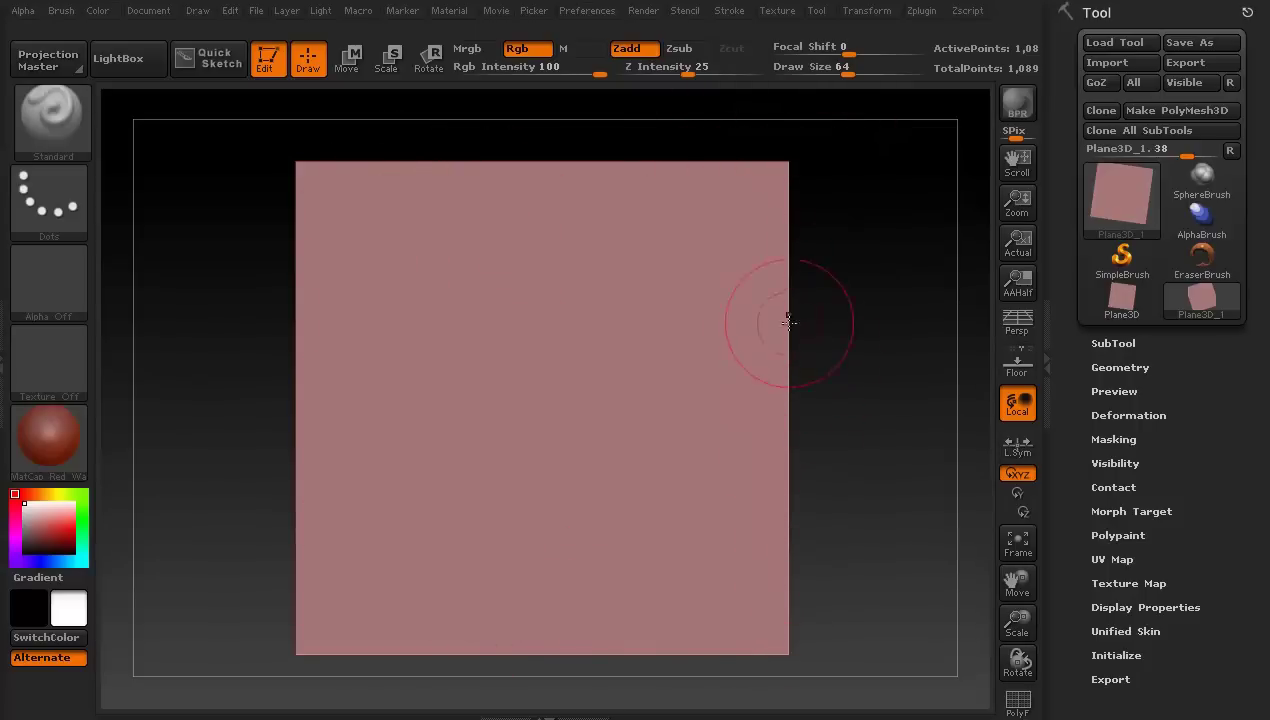
# - Convert the plane to PolyMesh3D and subdivide it to about 1.05 million points
pyautogui.click(1163, 110)
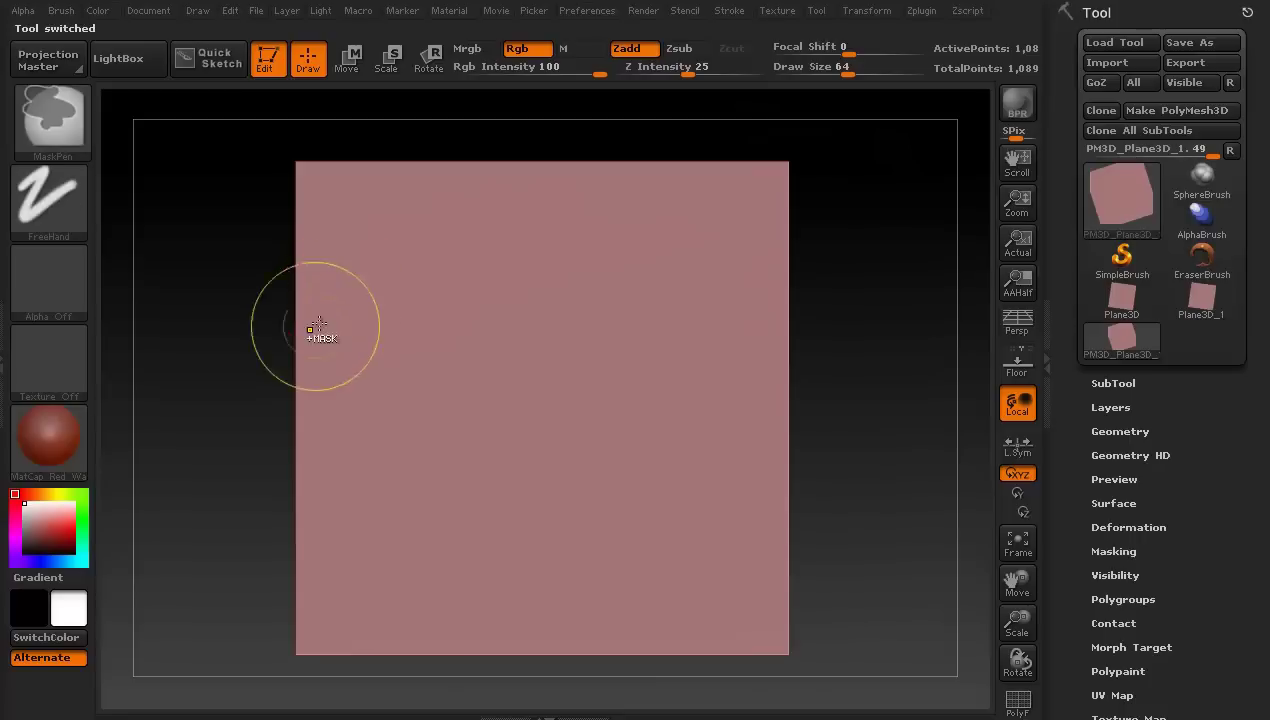
pyautogui.hotkey('ctrl', 'd')
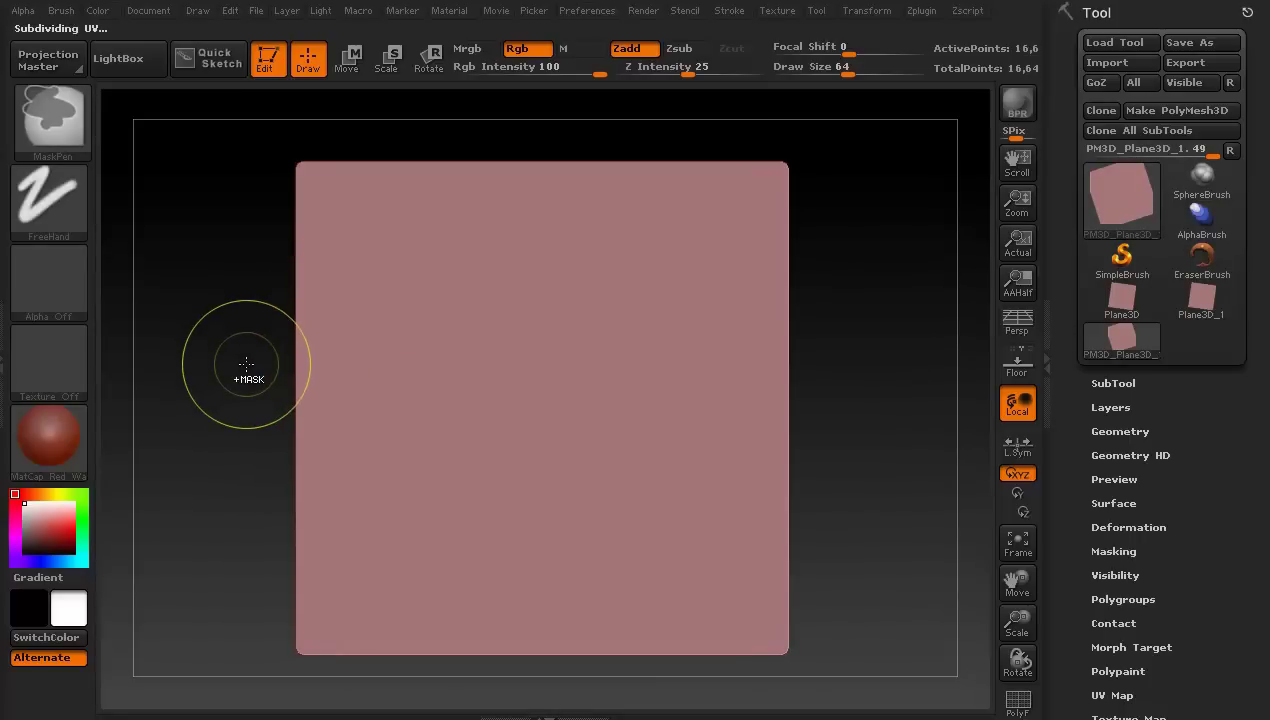
pyautogui.hotkey('ctrl', 'd')
pyautogui.hotkey('ctrl', 'd')
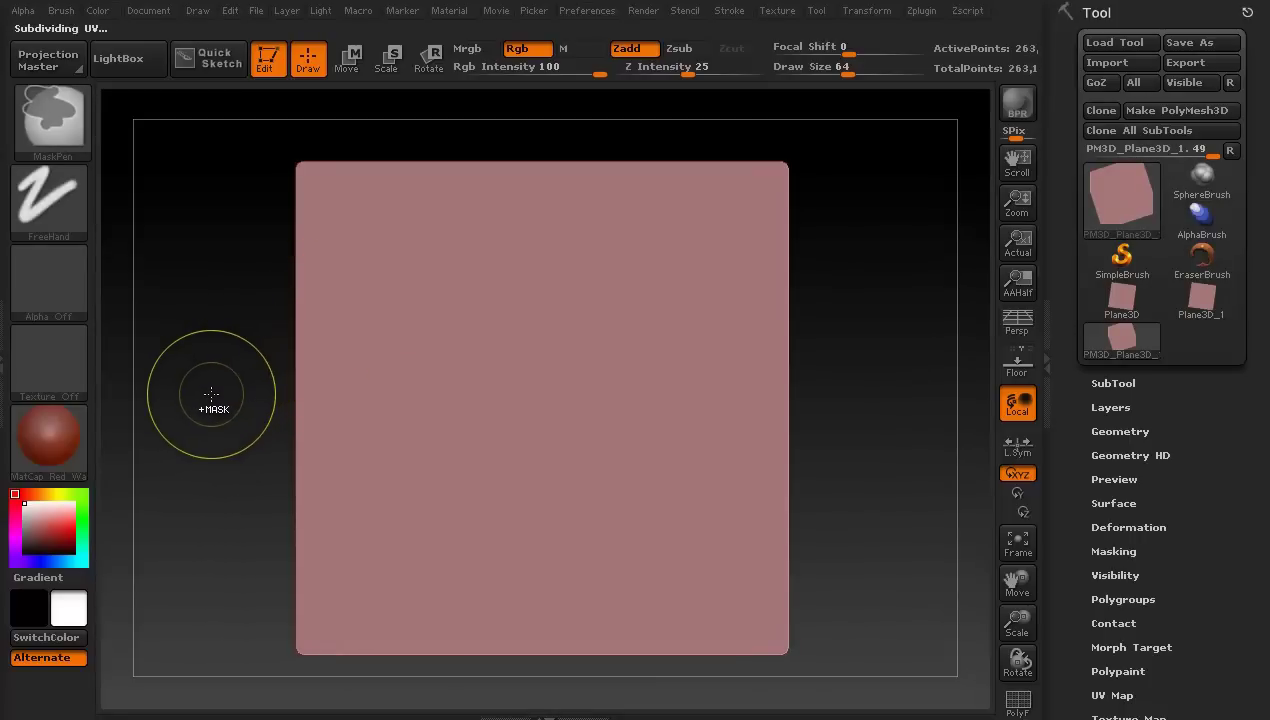
pyautogui.hotkey('ctrl', 'd')
pyautogui.click(1040, 341)
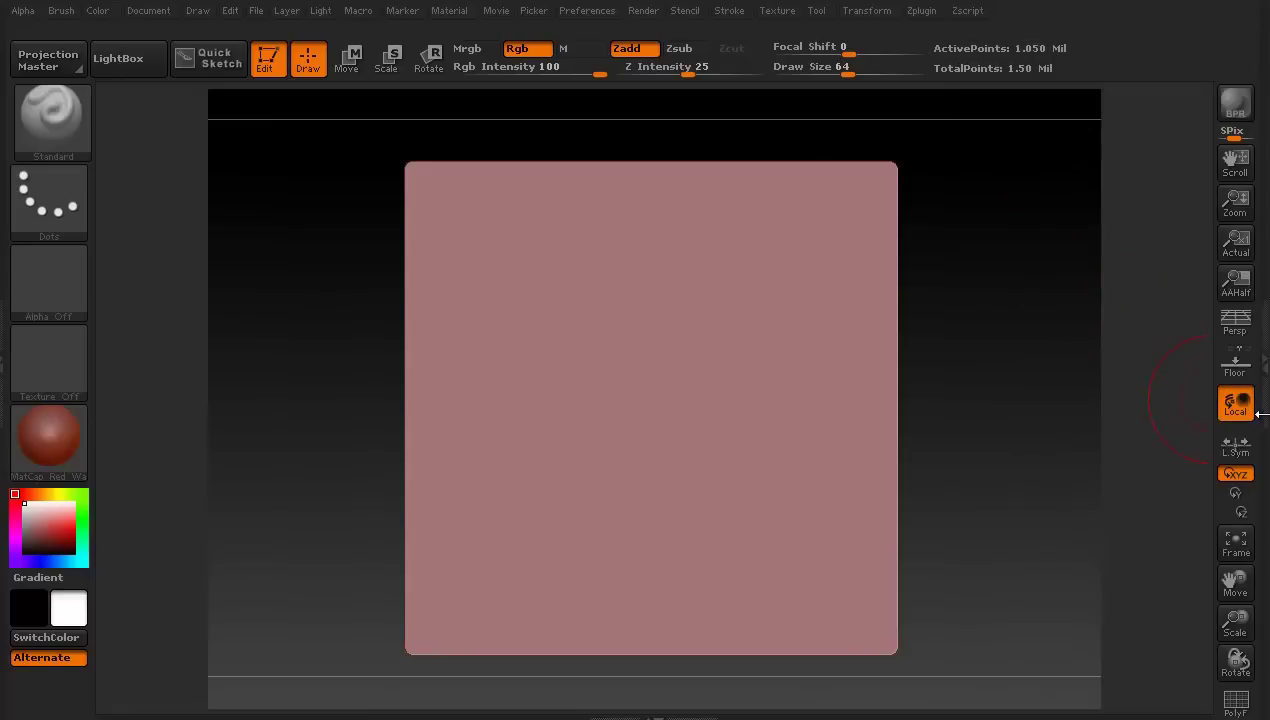
pyautogui.click(1262, 414)
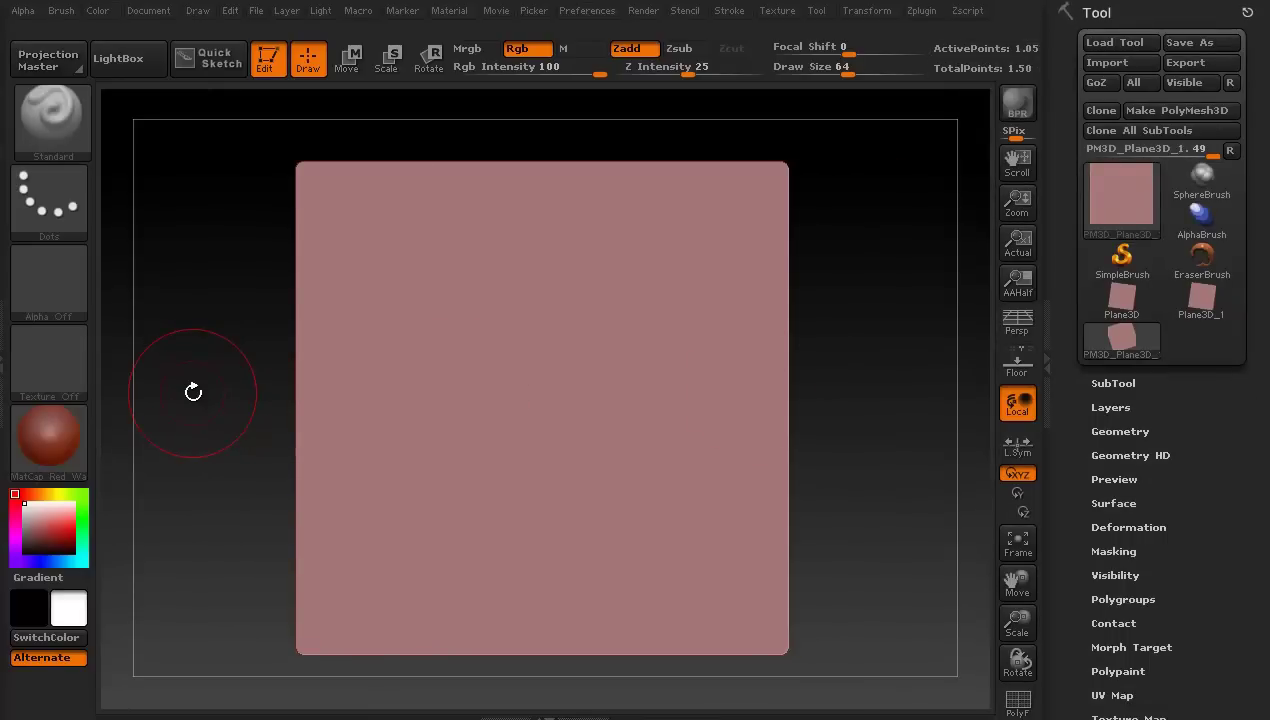
# - Switch the brush stroke from Dots to FreeHand and raise Mouse Avg smoothing to 10
pyautogui.click(54, 196)
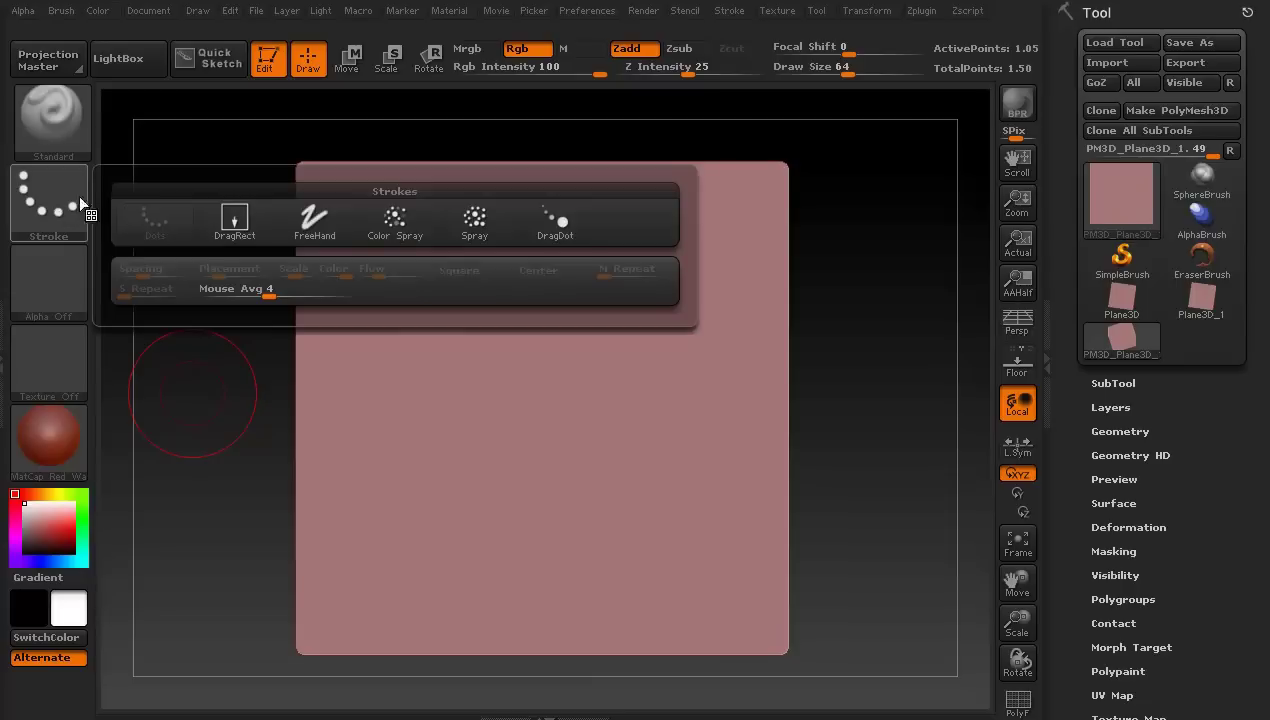
pyautogui.click(310, 221)
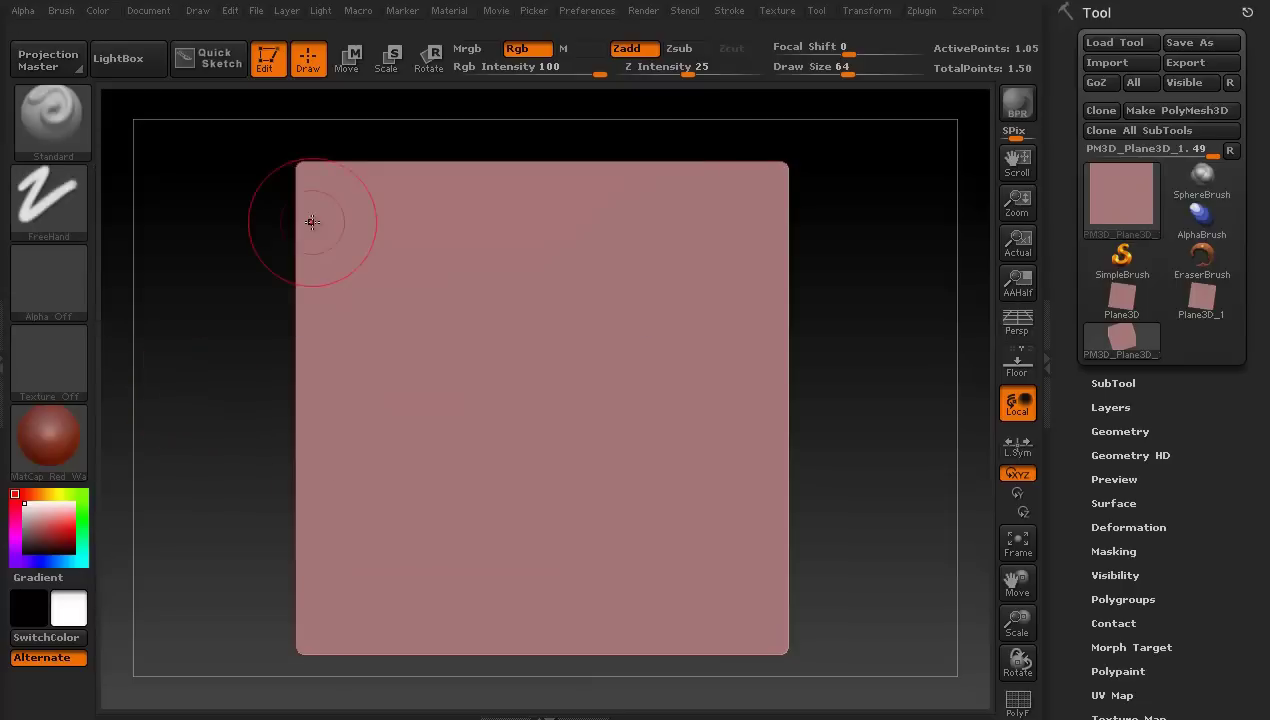
pyautogui.click(730, 11)
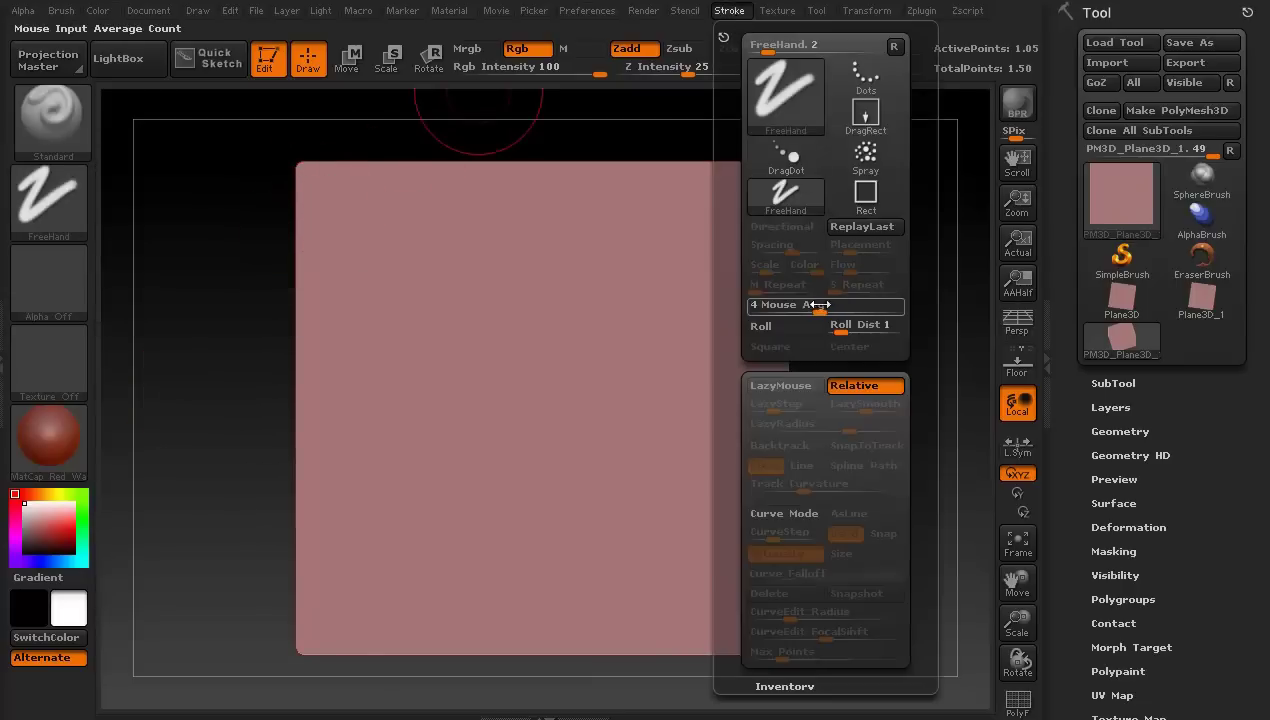
pyautogui.moveTo(820, 305); pyautogui.dragTo(900, 305)
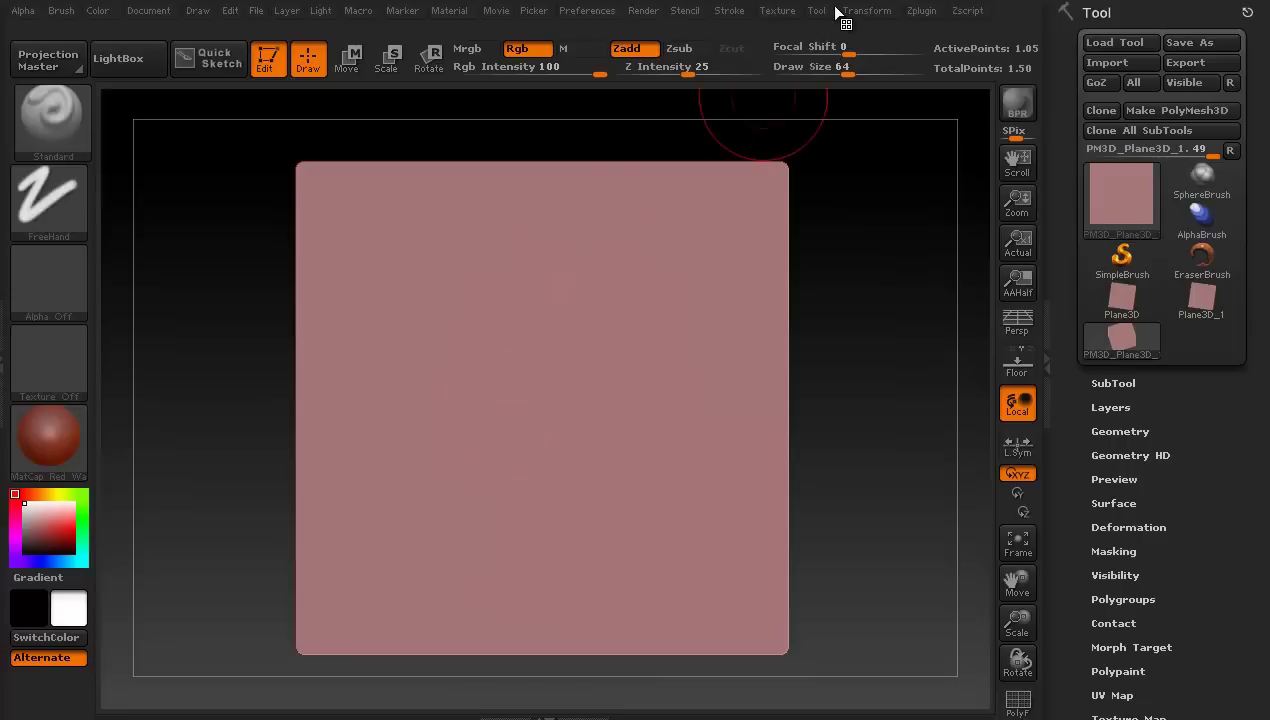
# - Enable 8-way radial symmetry on Z, sculpt a test ring, then undo it
pyautogui.click(866, 12)
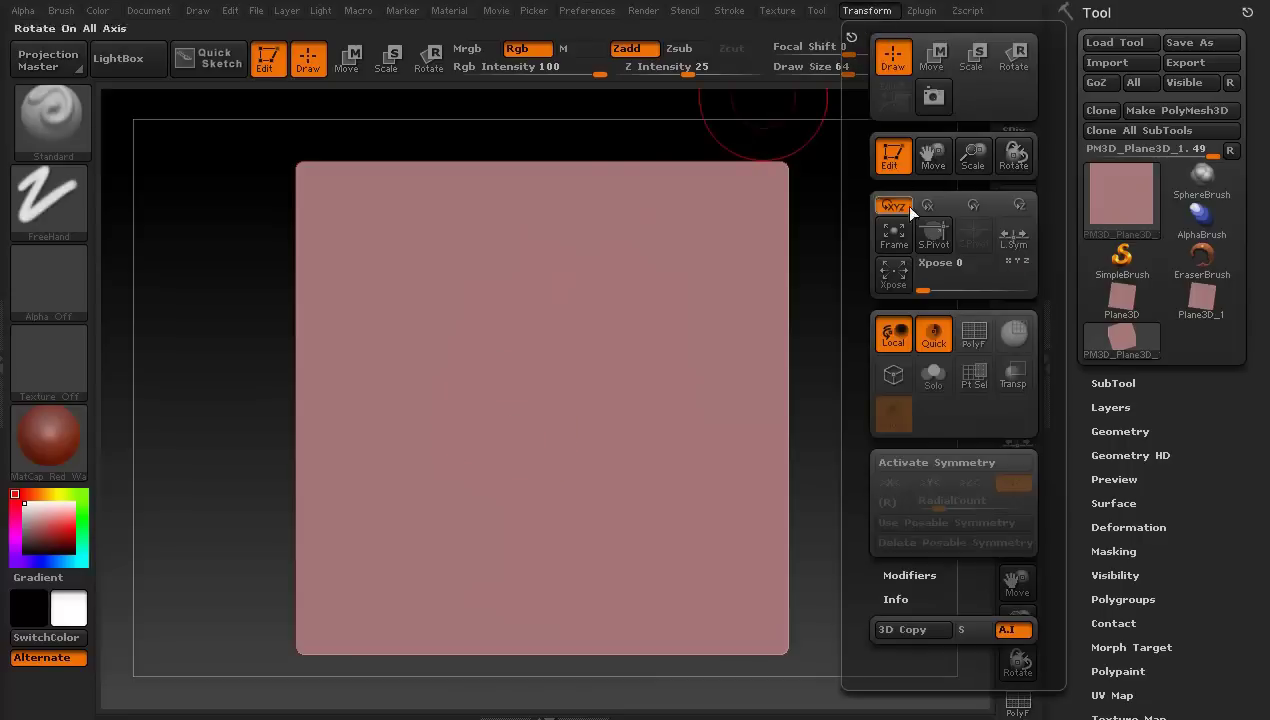
pyautogui.click(915, 463)
pyautogui.click(969, 482)
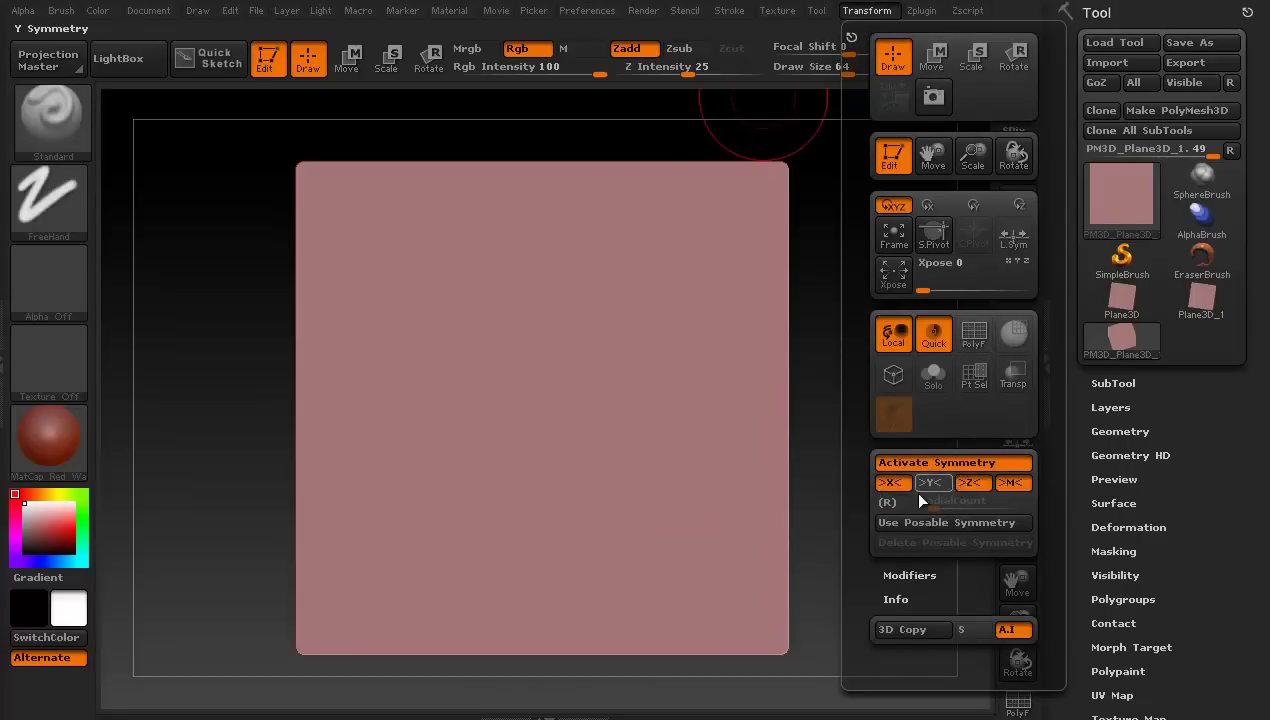
pyautogui.click(885, 503)
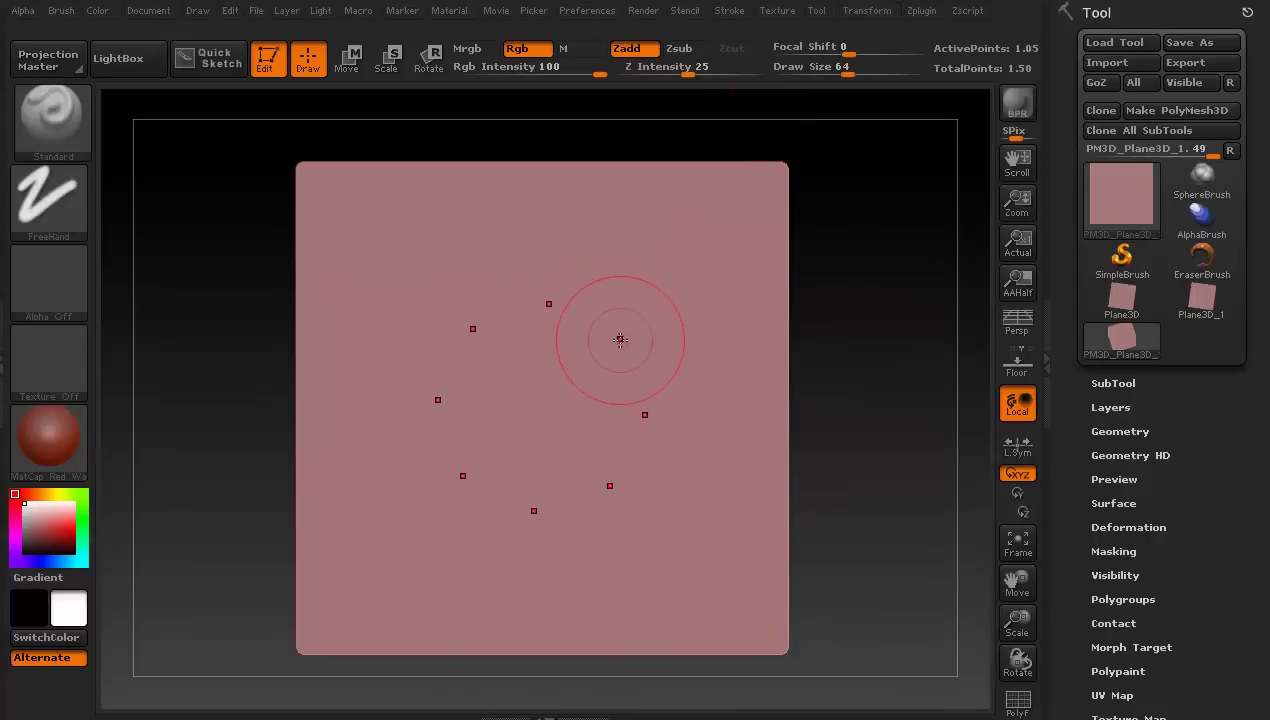
pyautogui.moveTo(660, 385)
pyautogui.mouseDown()
pyautogui.moveTo(664, 398)
pyautogui.moveTo(640, 345)
pyautogui.moveTo(598, 311)
pyautogui.moveTo(440, 375)
pyautogui.moveTo(436, 408)
pyautogui.moveTo(429, 380)
pyautogui.moveTo(431, 437)
pyautogui.moveTo(445, 365)
pyautogui.mouseUp()
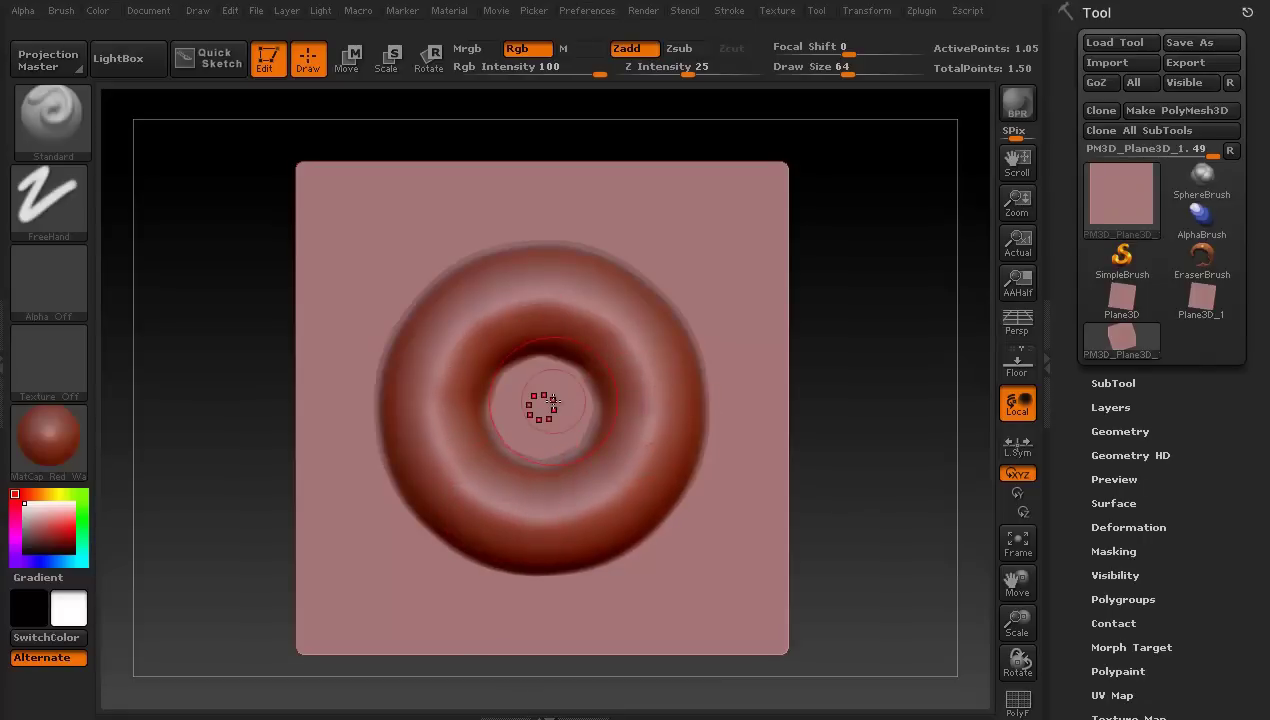
pyautogui.hotkey('ctrl', 'z')
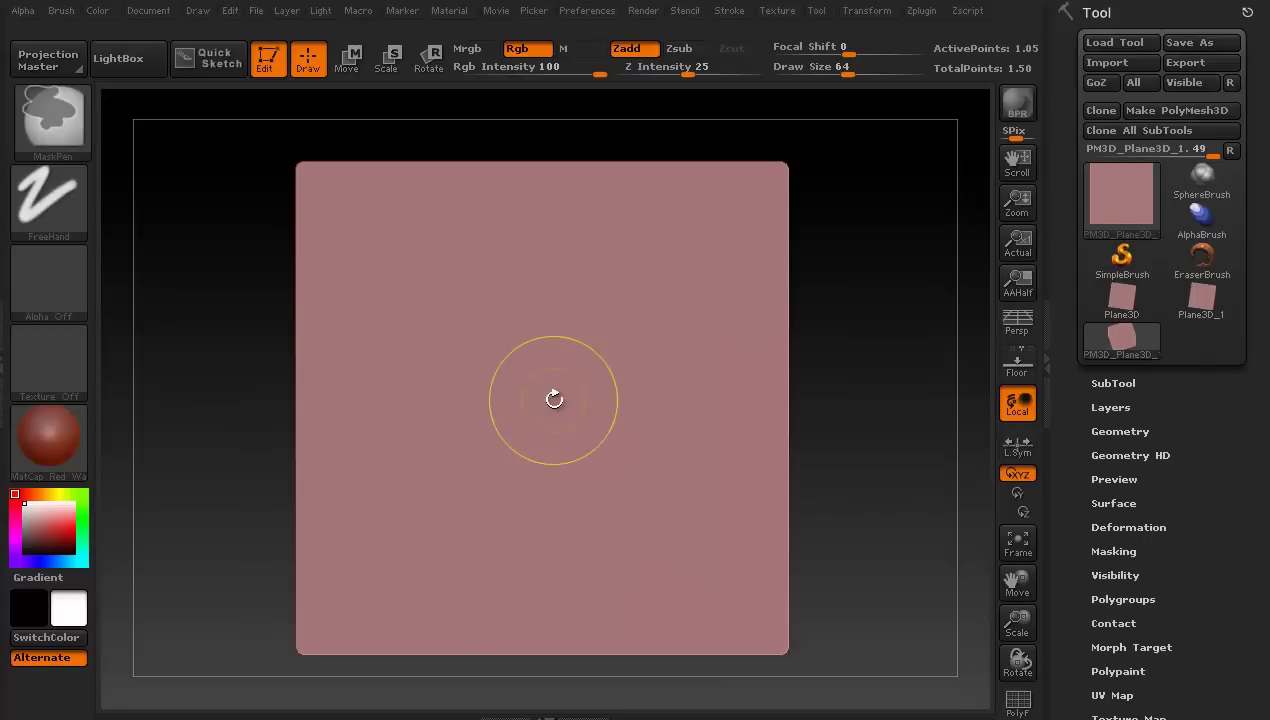
# - Turn off symmetry and dock the Brush palette beside the canvas
pyautogui.click(855, 12)
pyautogui.click(928, 462)
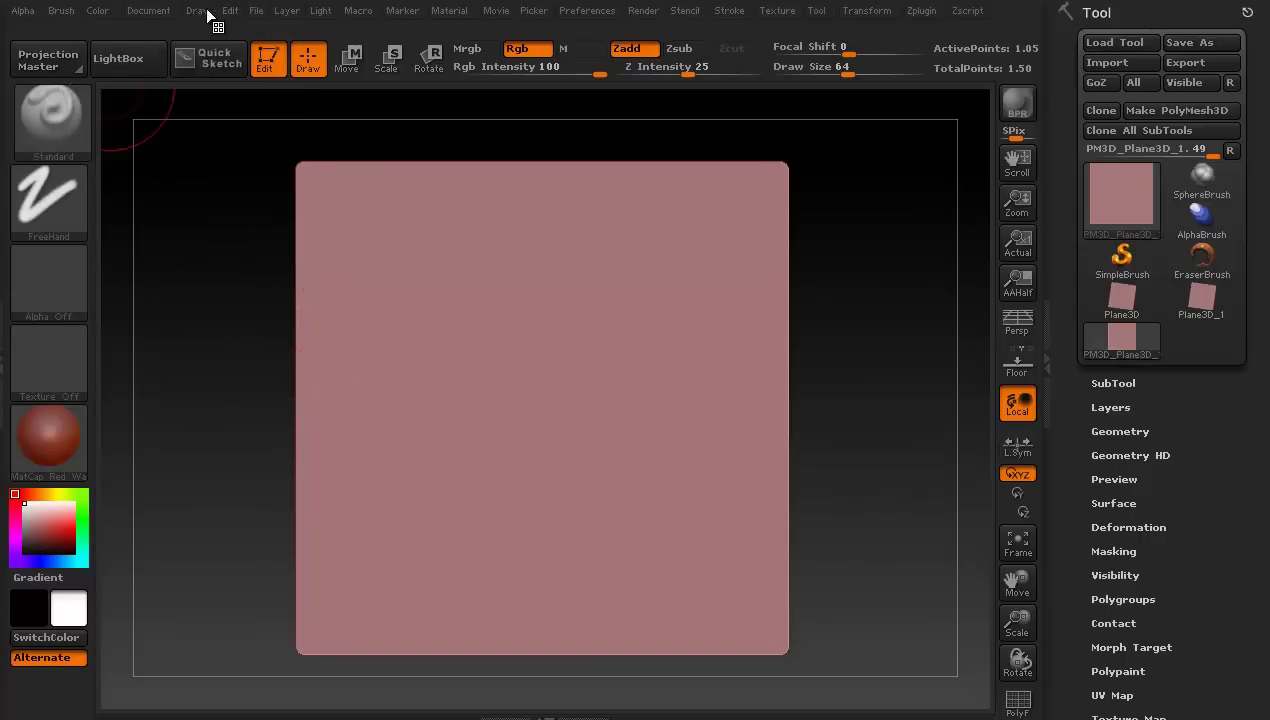
pyautogui.click(62, 11)
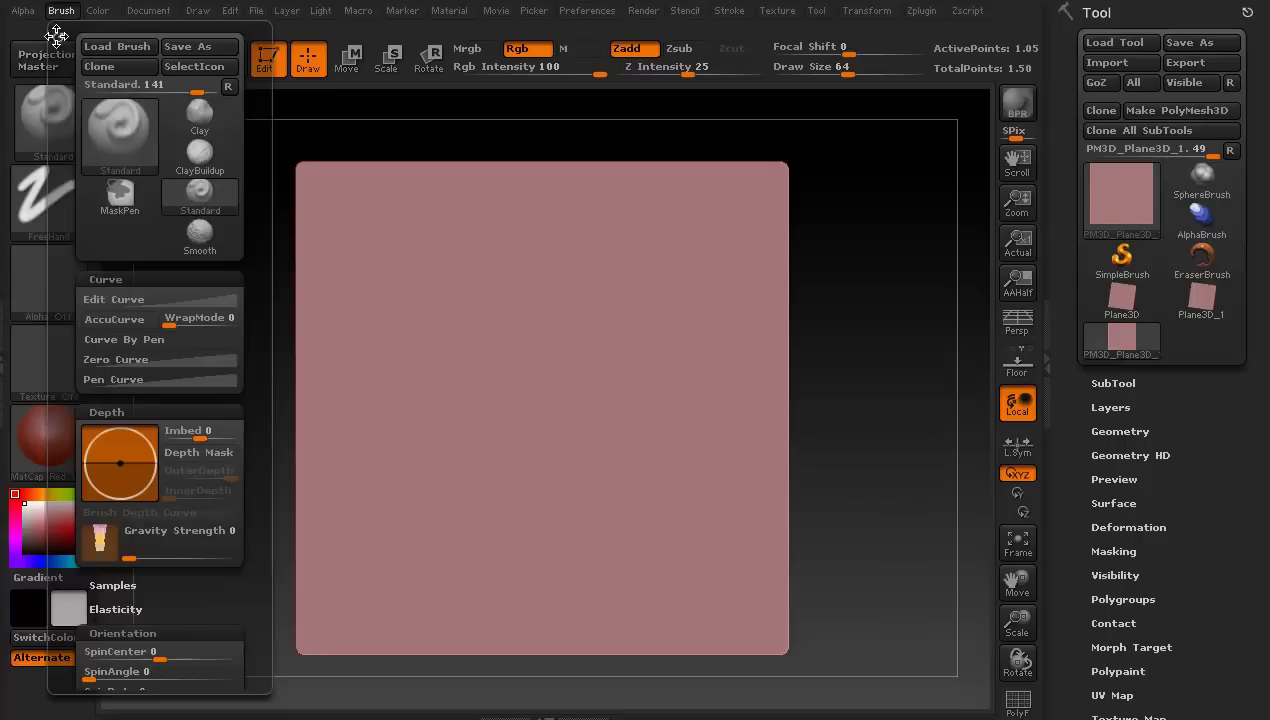
pyautogui.click(56, 36)
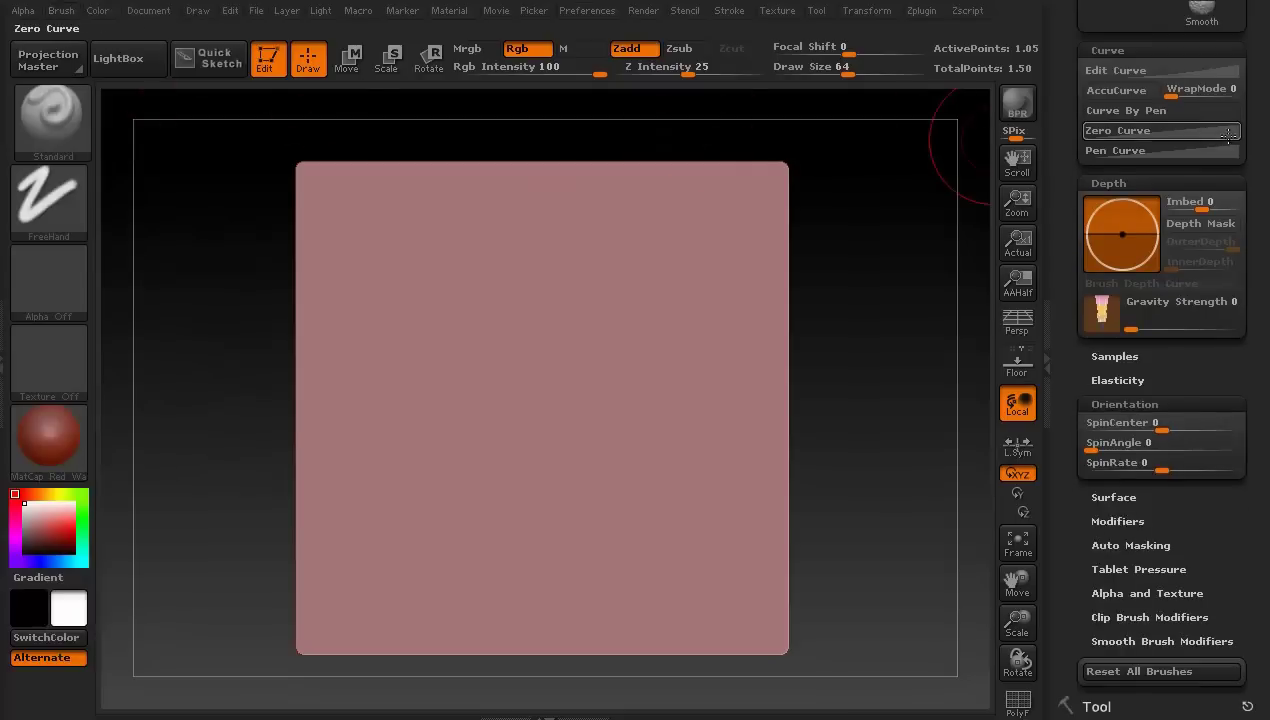
pyautogui.moveTo(1255, 125); pyautogui.dragTo(1252, 290)
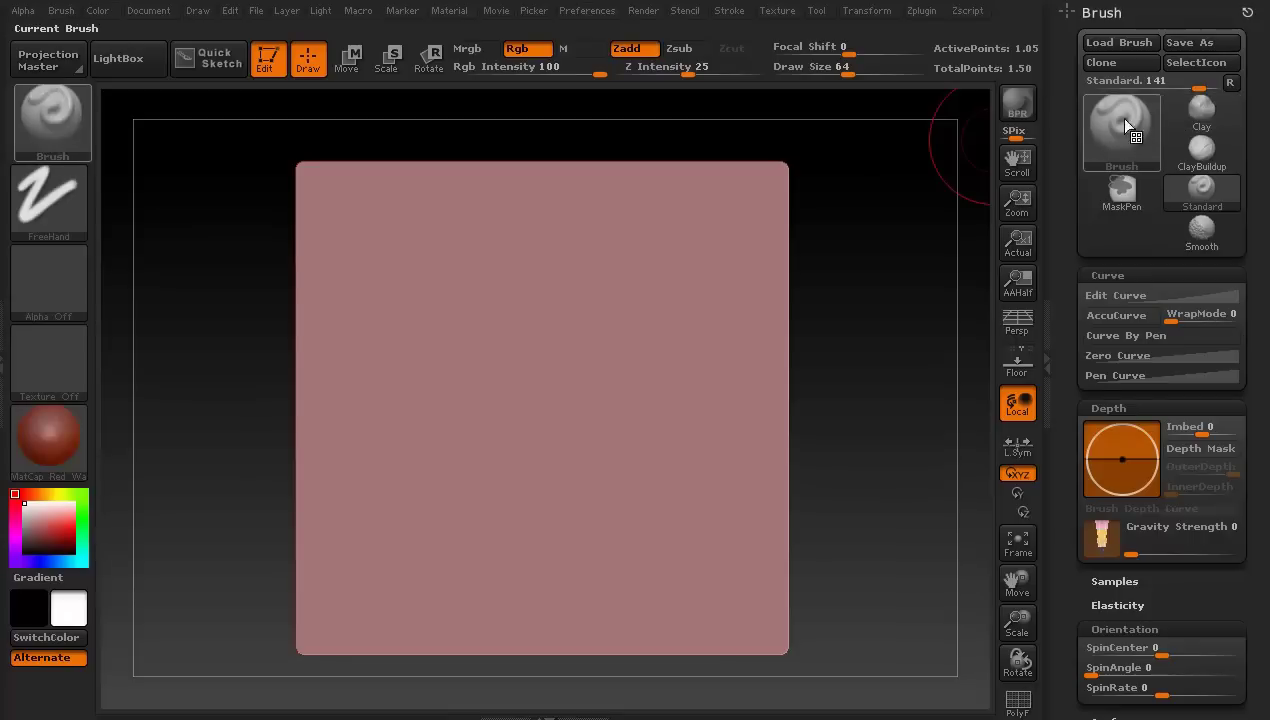
# - Clone the Standard brush as Standard_1 and adjust its Imbed slider
pyautogui.click(1119, 61)
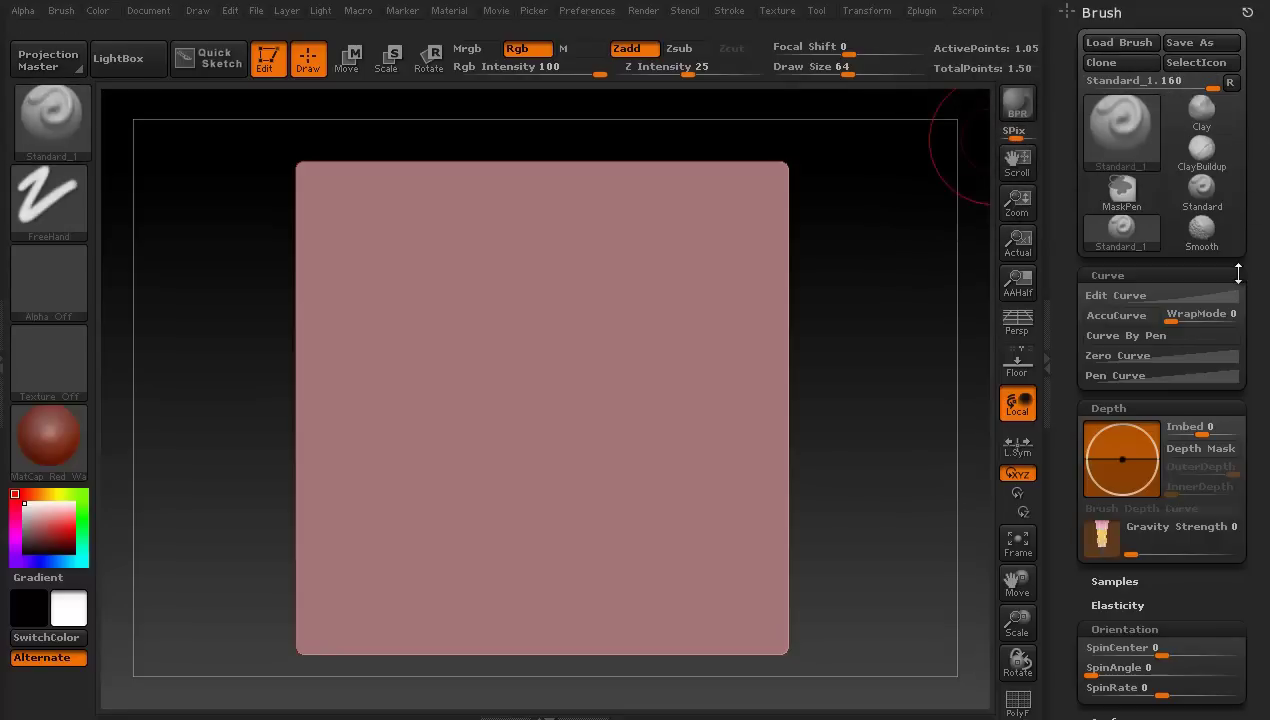
pyautogui.moveTo(1258, 325); pyautogui.dragTo(1257, 290)
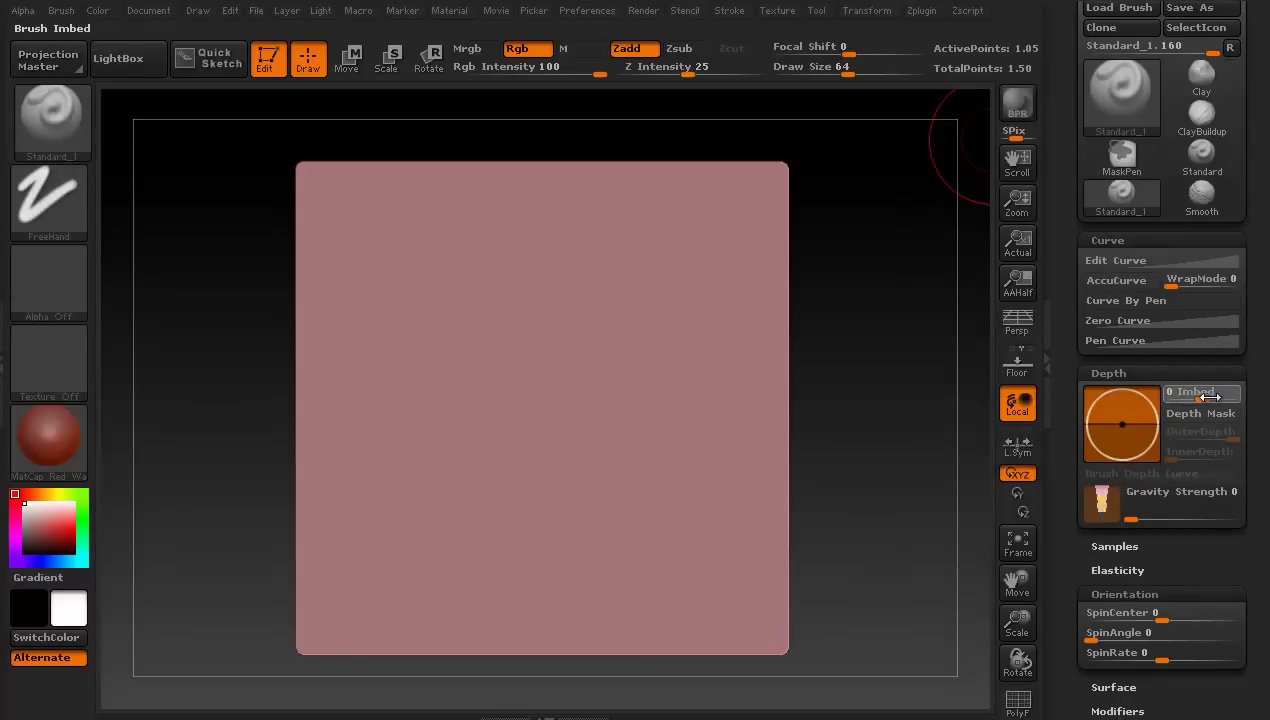
pyautogui.moveTo(1172, 393); pyautogui.dragTo(1215, 397)
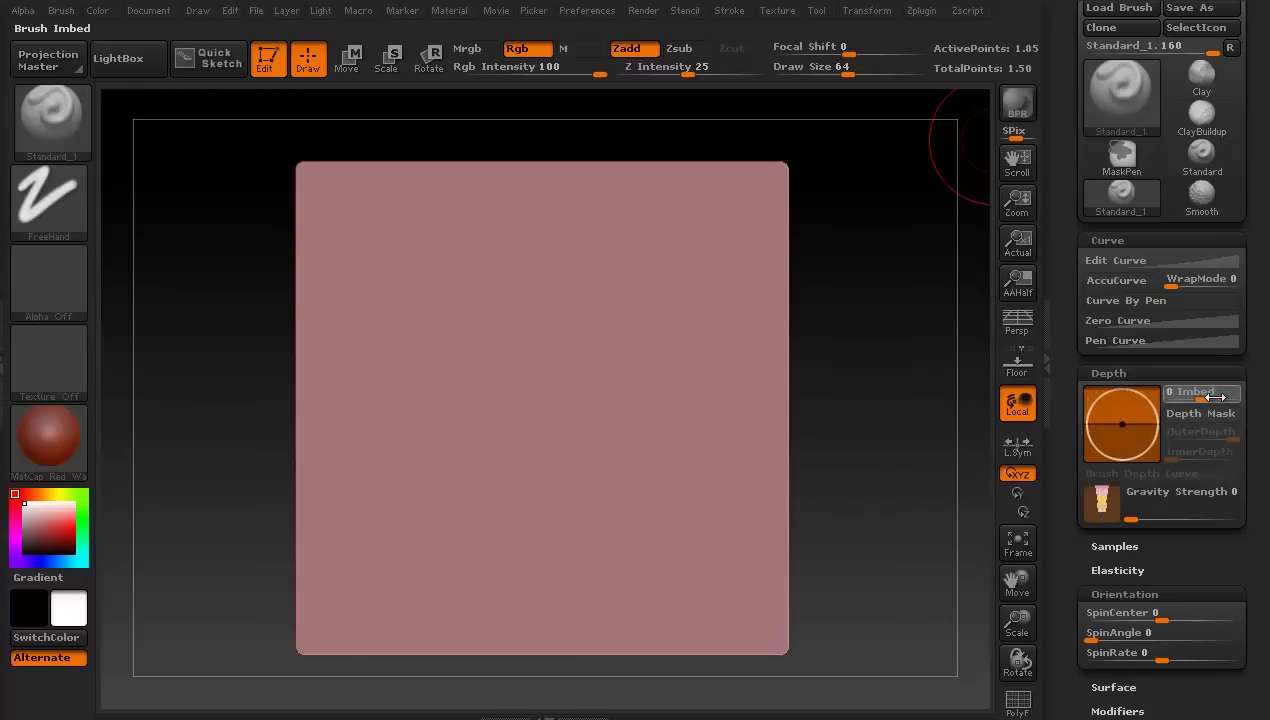
# - Turn on eight-point radial symmetry, paint a test donut stroke, and undo it
pyautogui.click(1152, 260)
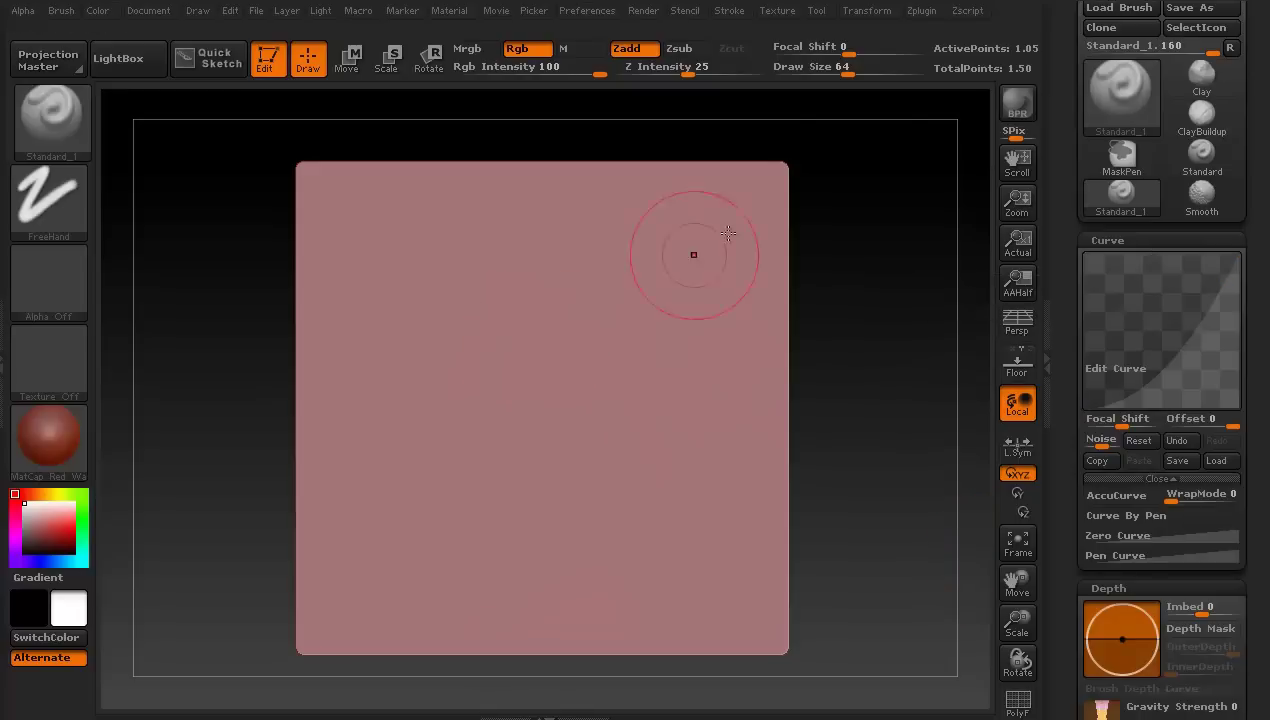
pyautogui.click(862, 11)
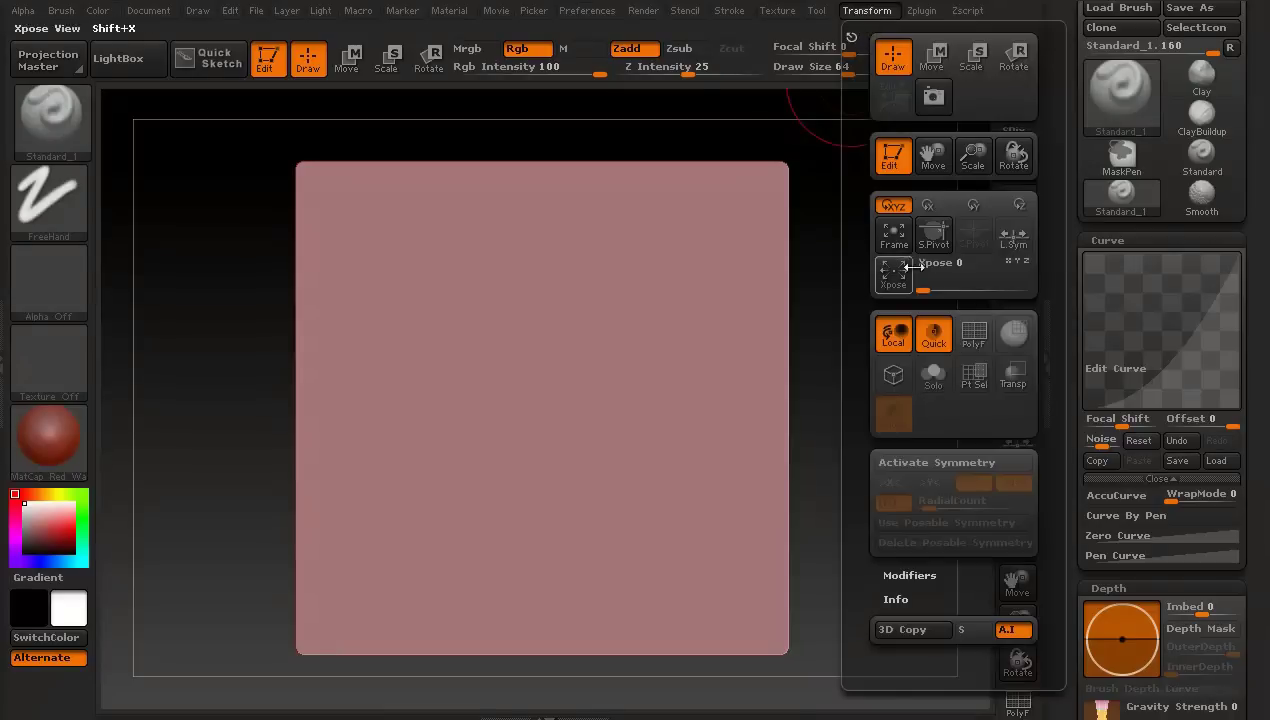
pyautogui.click(941, 463)
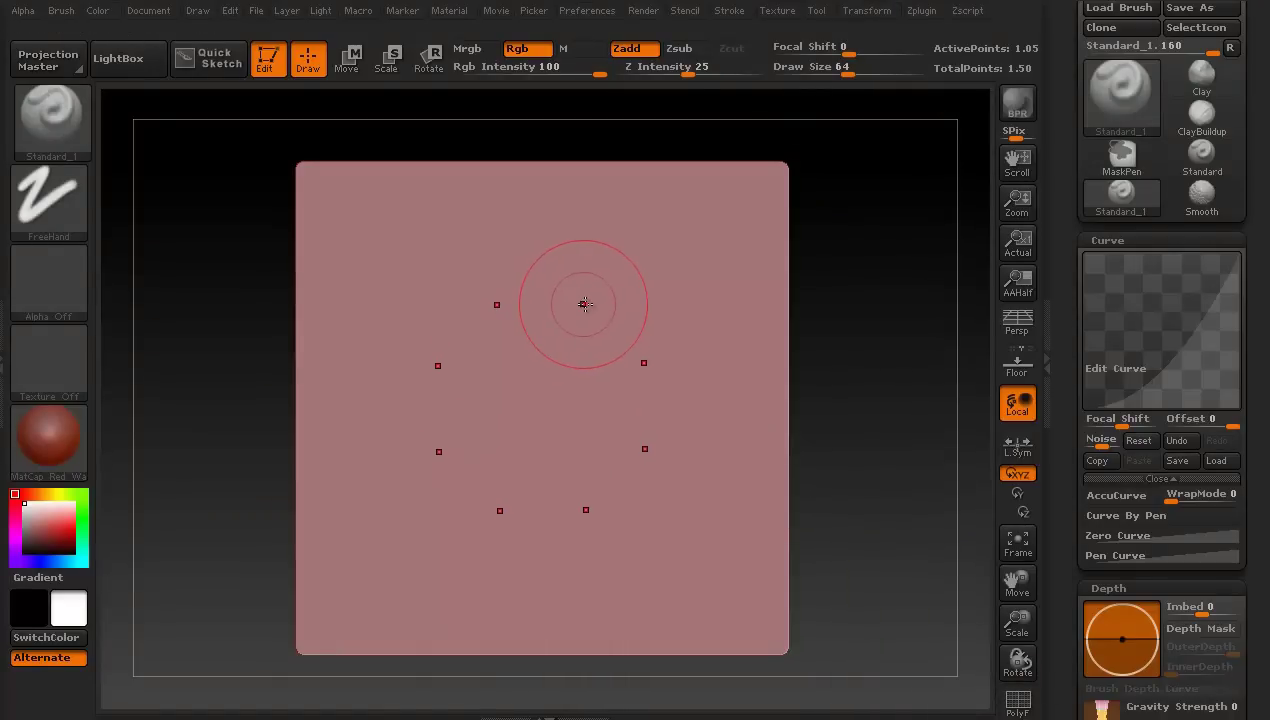
pyautogui.moveTo(587, 304)
pyautogui.mouseDown()
pyautogui.moveTo(644, 364)
pyautogui.moveTo(641, 459)
pyautogui.moveTo(652, 385)
pyautogui.moveTo(599, 310)
pyautogui.mouseUp()
pyautogui.moveTo(1110, 337)
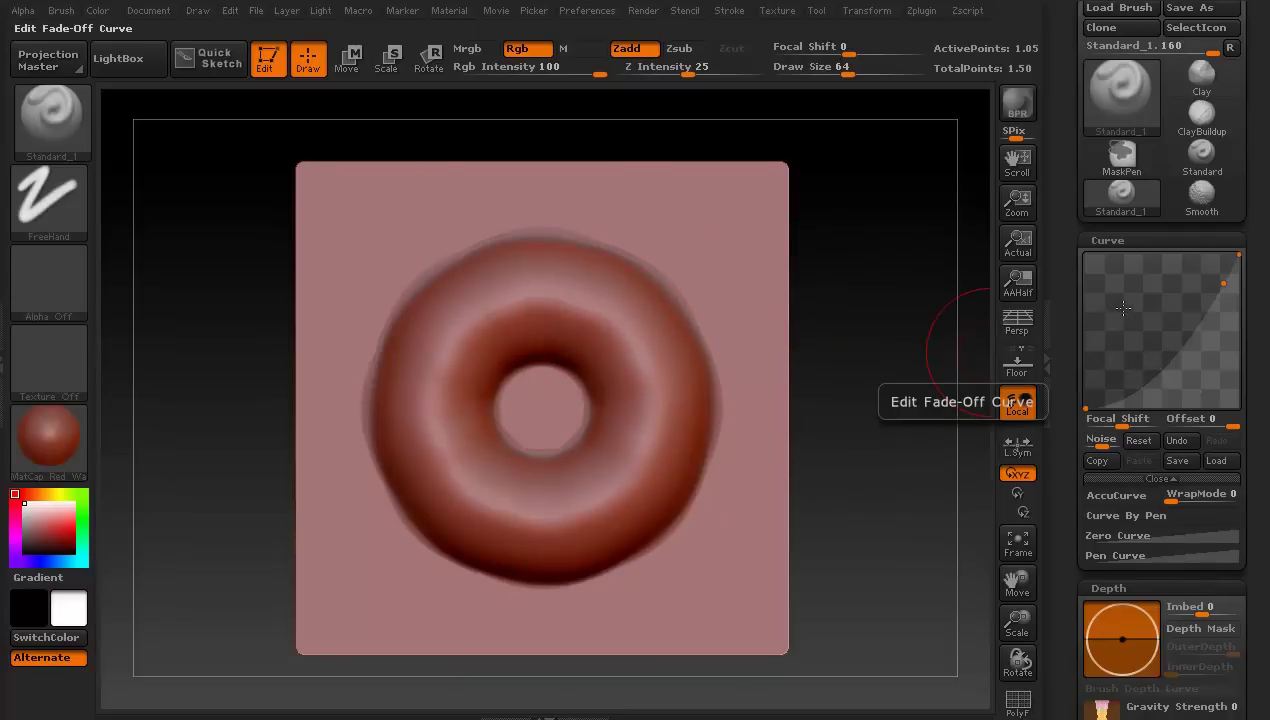
pyautogui.hotkey('ctrl', 'z')
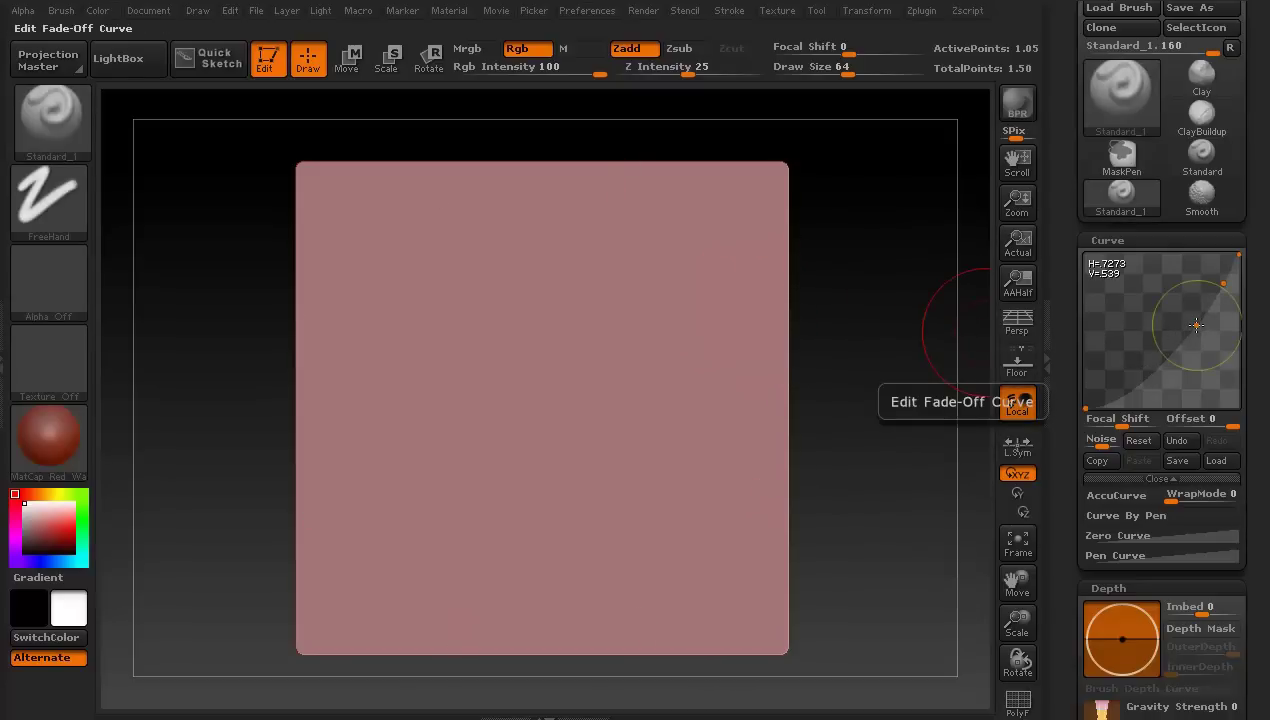
# - Reshape Standard_1's fade-off curve into two raised peaks with a deep V-shaped dip
pyautogui.moveTo(1196, 325); pyautogui.dragTo(1106, 335)
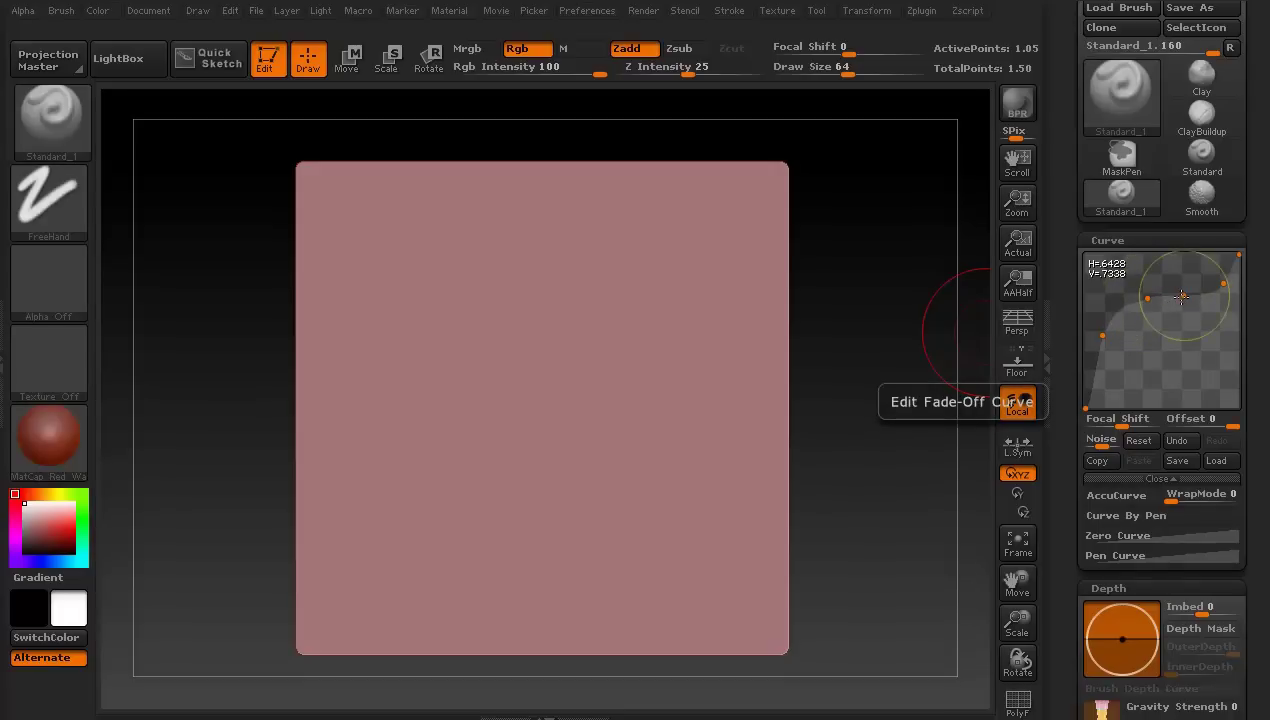
pyautogui.moveTo(1179, 320); pyautogui.dragTo(1176, 370)
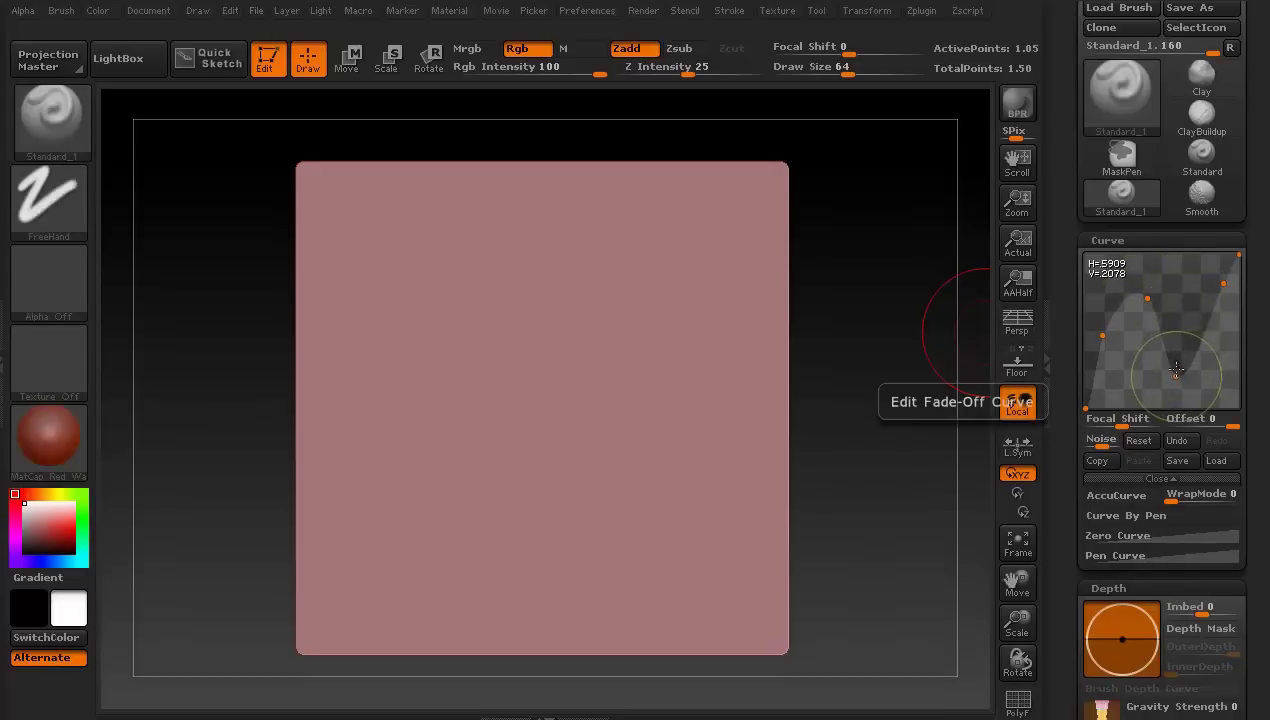
pyautogui.click(1191, 316)
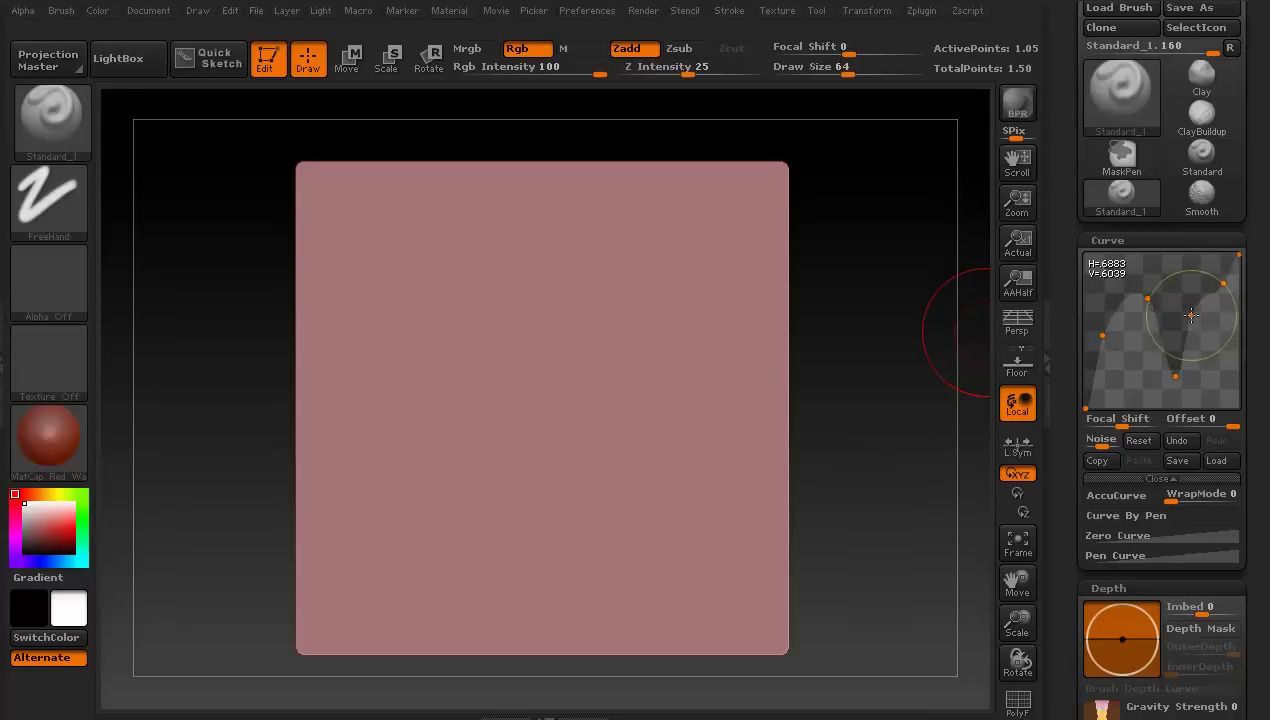
pyautogui.moveTo(1218, 288); pyautogui.dragTo(1246, 270)
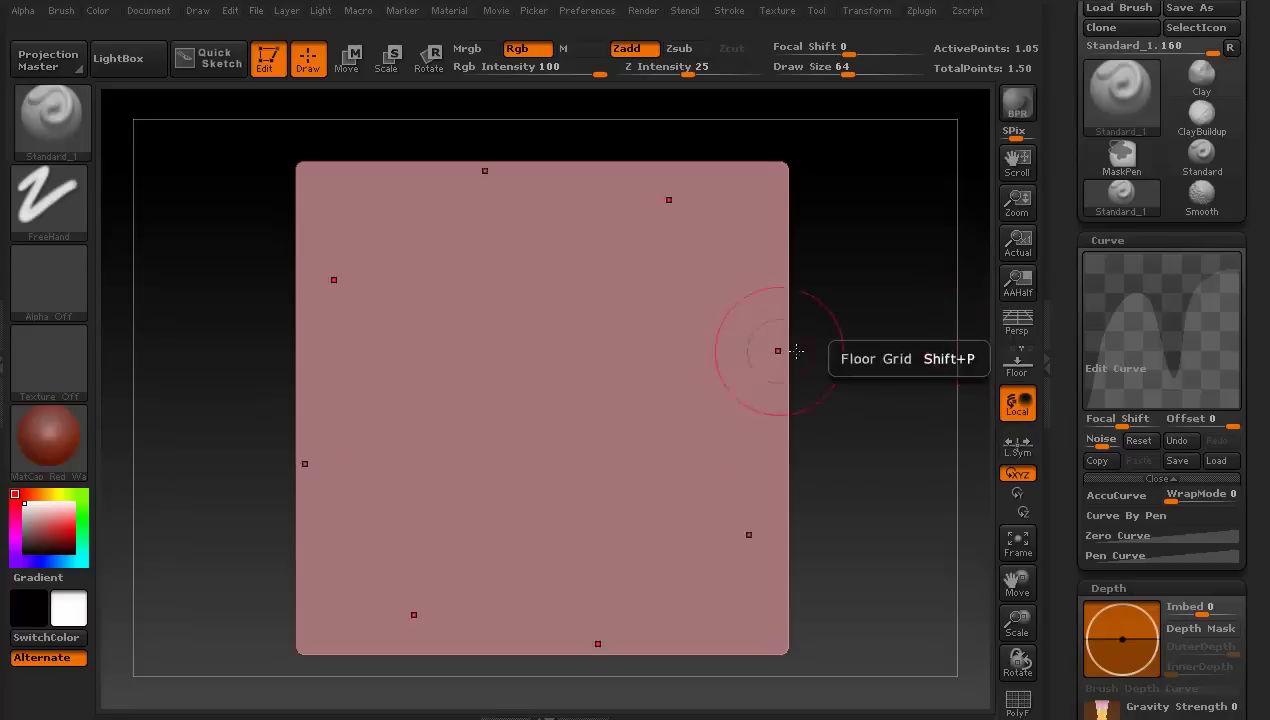
# - Stamp eight ringed rivet bumps in a radial circle, redoing the first attempt
pyautogui.moveTo(622, 343); pyautogui.dragTo(650, 355)
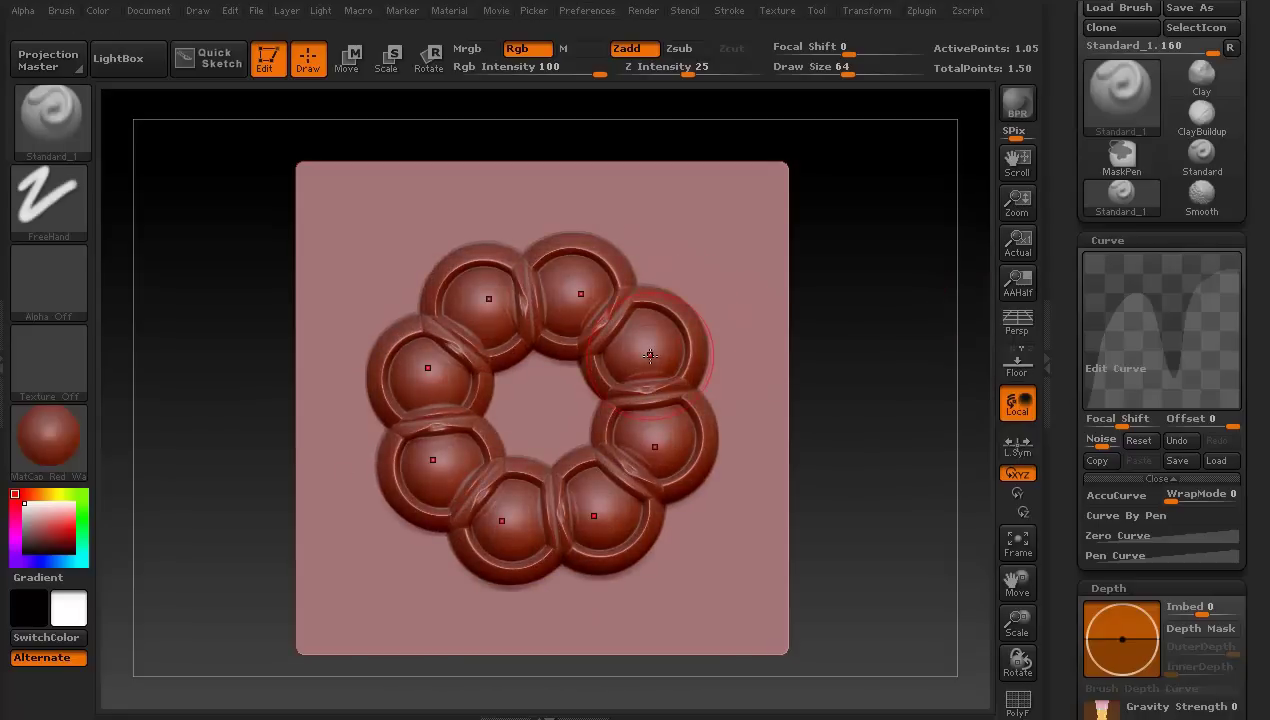
pyautogui.hotkey('ctrl', 'z')
pyautogui.moveTo(672, 281); pyautogui.dragTo(669, 278)
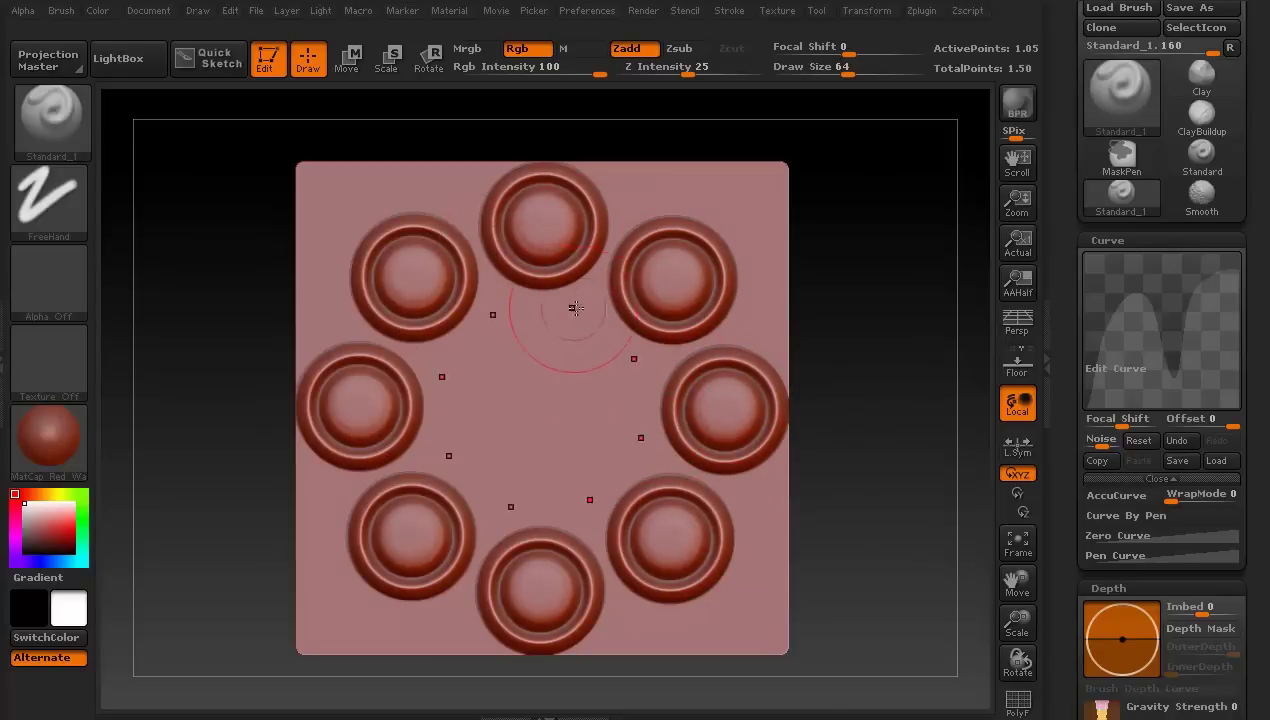
# - Turn off radial symmetry and undo the rivet rings to flatten the plane
pyautogui.click(867, 11)
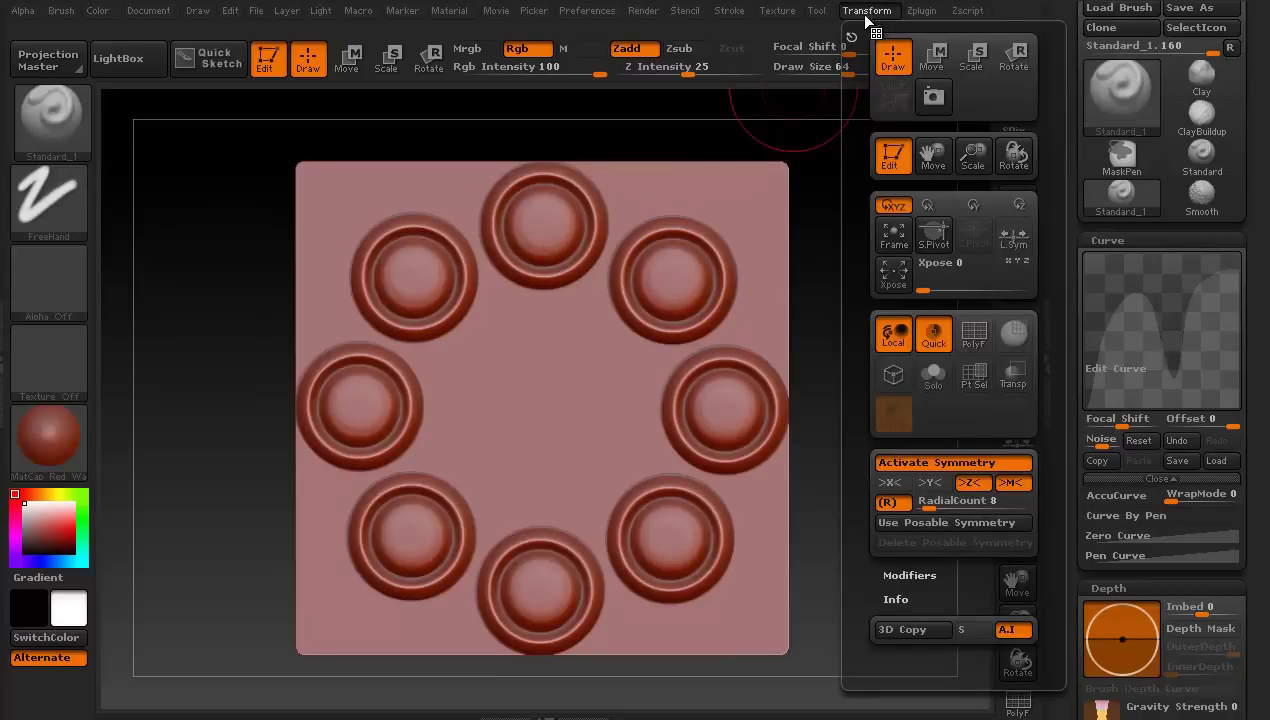
pyautogui.click(940, 463)
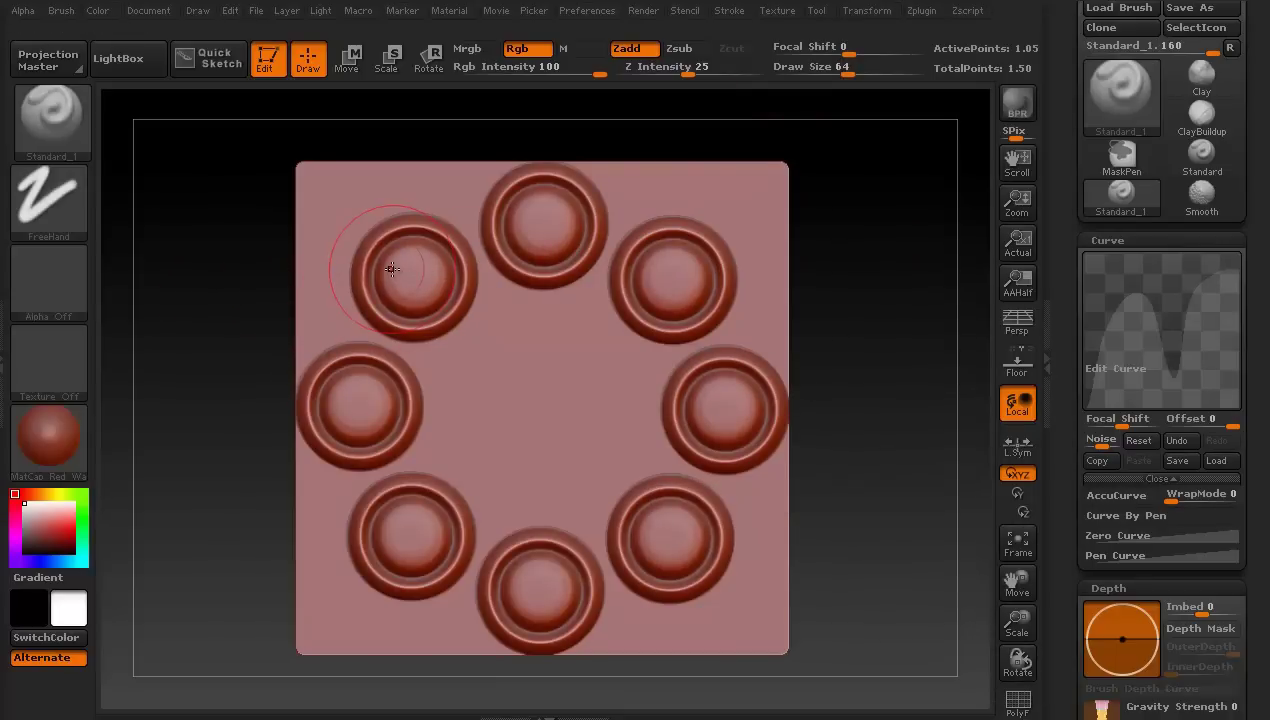
pyautogui.hotkey('ctrl', 'z')
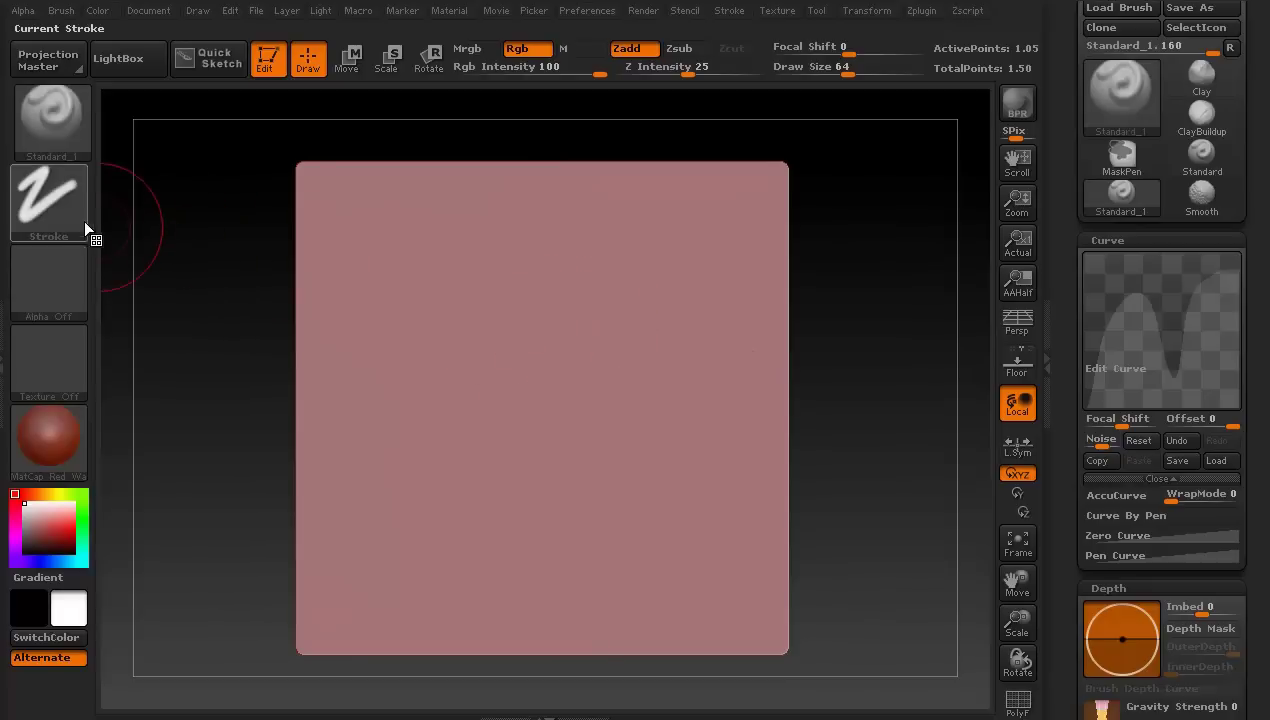
# - Switch the stroke to DragDot, enlarge the brush, and try a rivet ring, undoing it
pyautogui.click(57, 203)
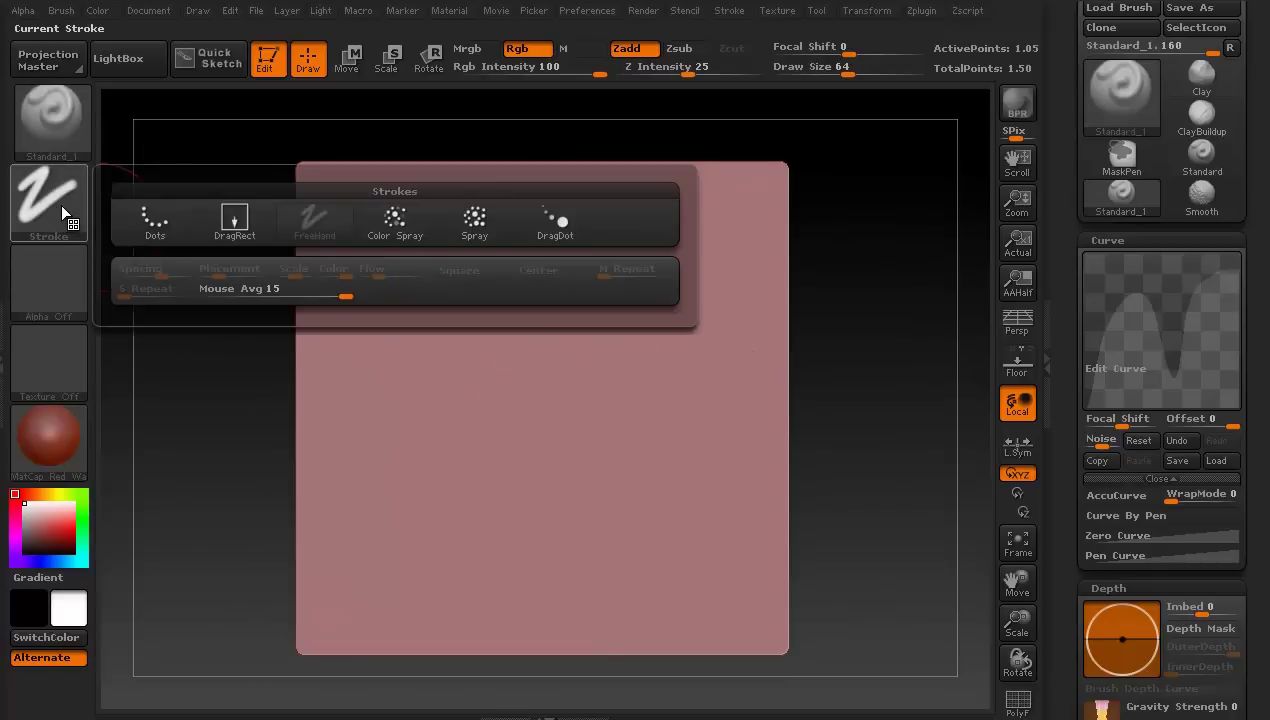
pyautogui.click(556, 224)
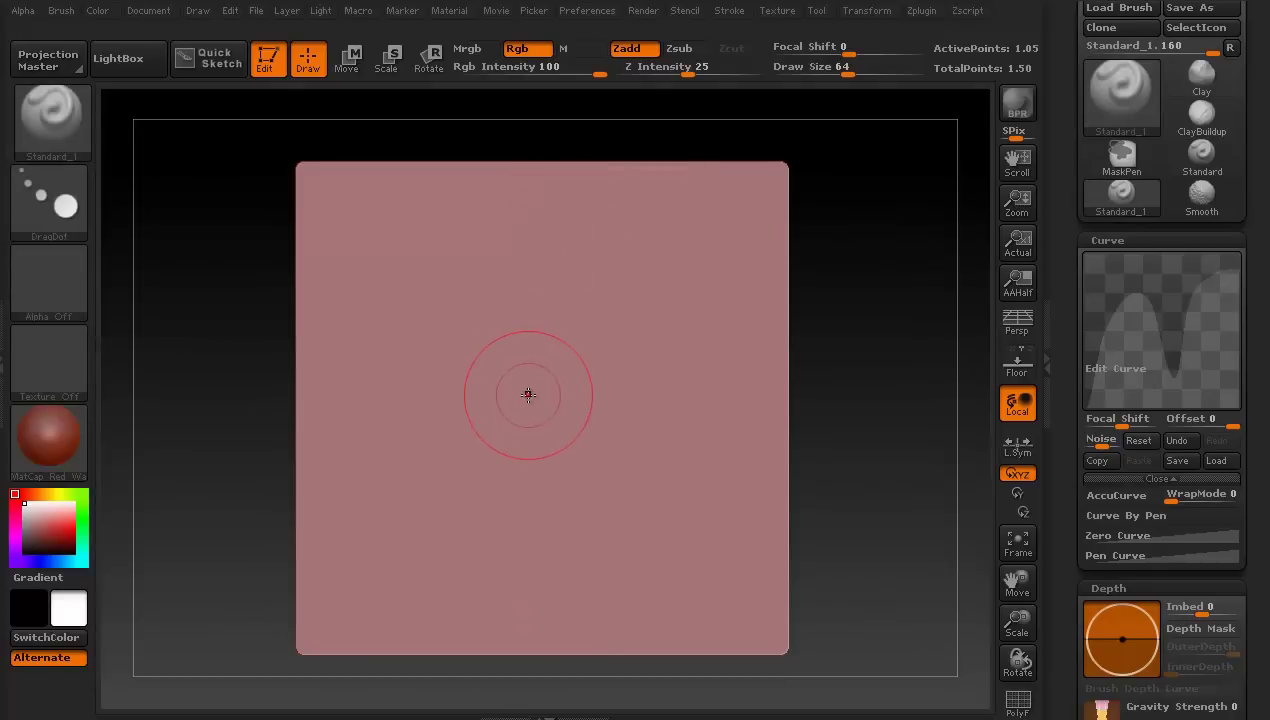
pyautogui.press(']')
pyautogui.press(']')
pyautogui.press(']')
pyautogui.press(']')
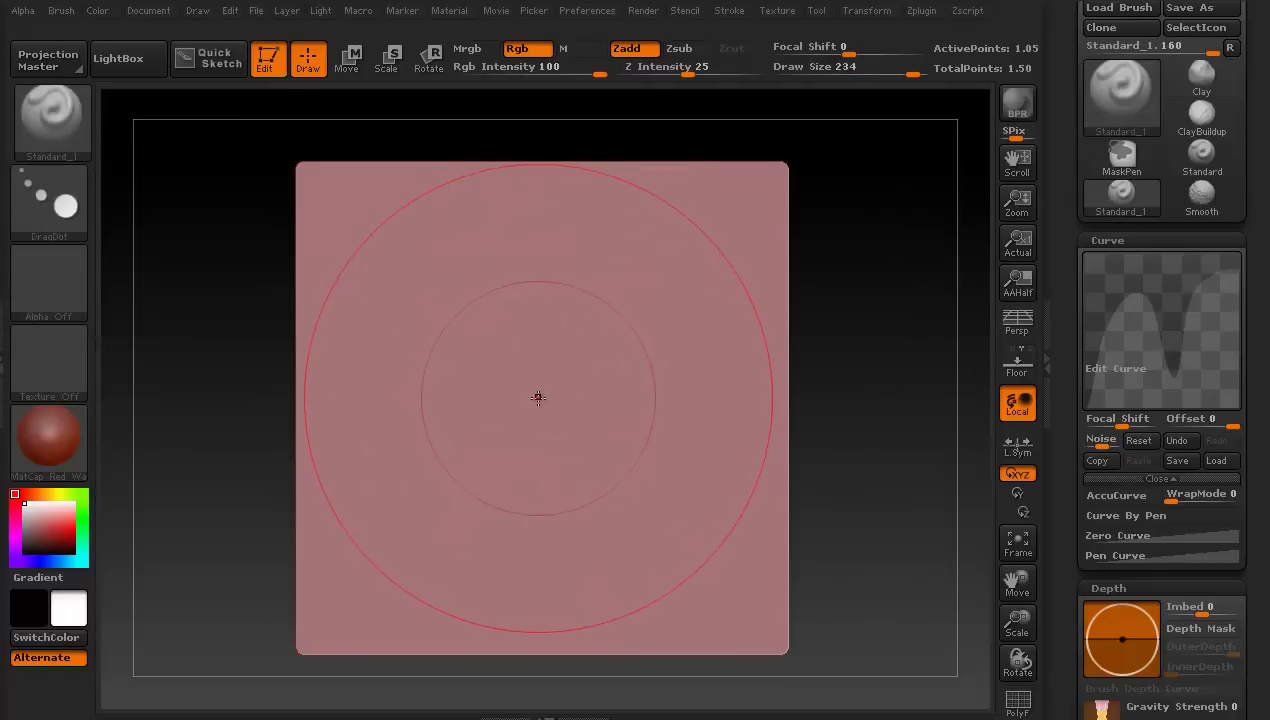
pyautogui.click(540, 395)
pyautogui.moveTo(546, 397)
pyautogui.mouseDown()
pyautogui.moveTo(539, 417)
pyautogui.moveTo(519, 420)
pyautogui.moveTo(544, 396)
pyautogui.moveTo(587, 420)
pyautogui.moveTo(553, 417)
pyautogui.moveTo(556, 403)
pyautogui.mouseUp()
pyautogui.hotkey('ctrl', 'z')
# - At draw size 204, drag-stamp one large rivet ring at the plane's centre
pyautogui.press('[')
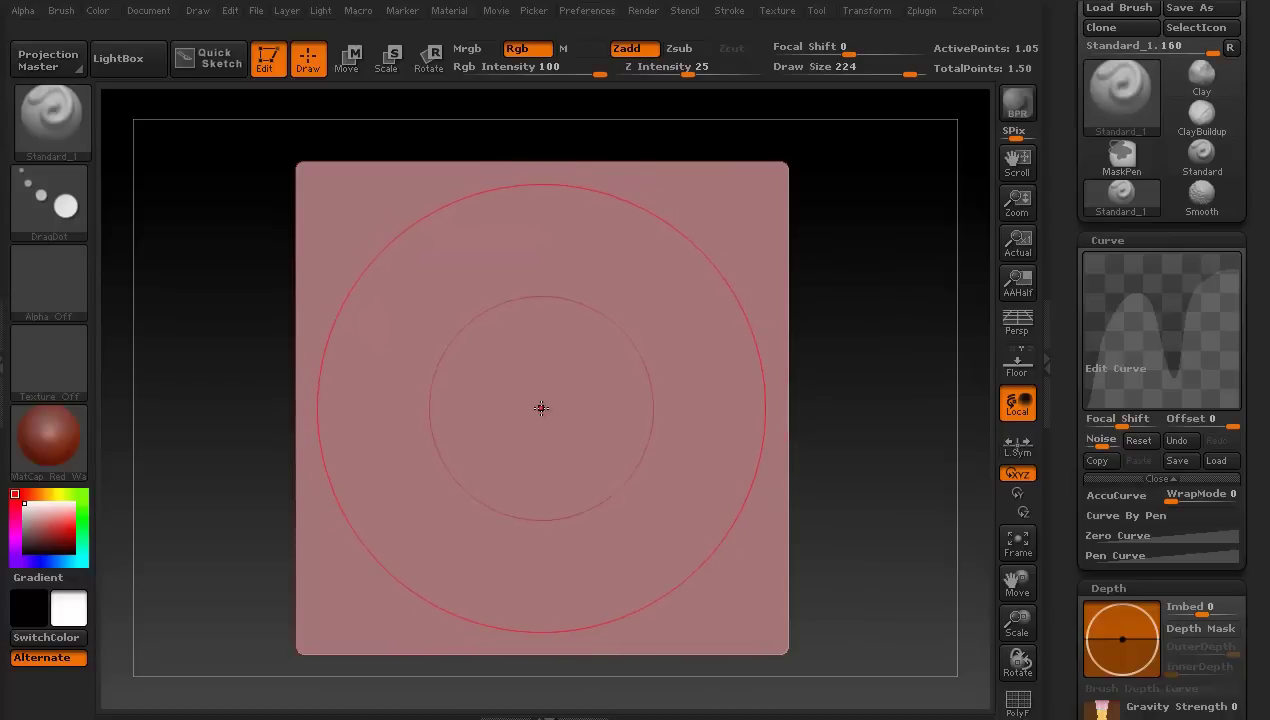
pyautogui.click(547, 410)
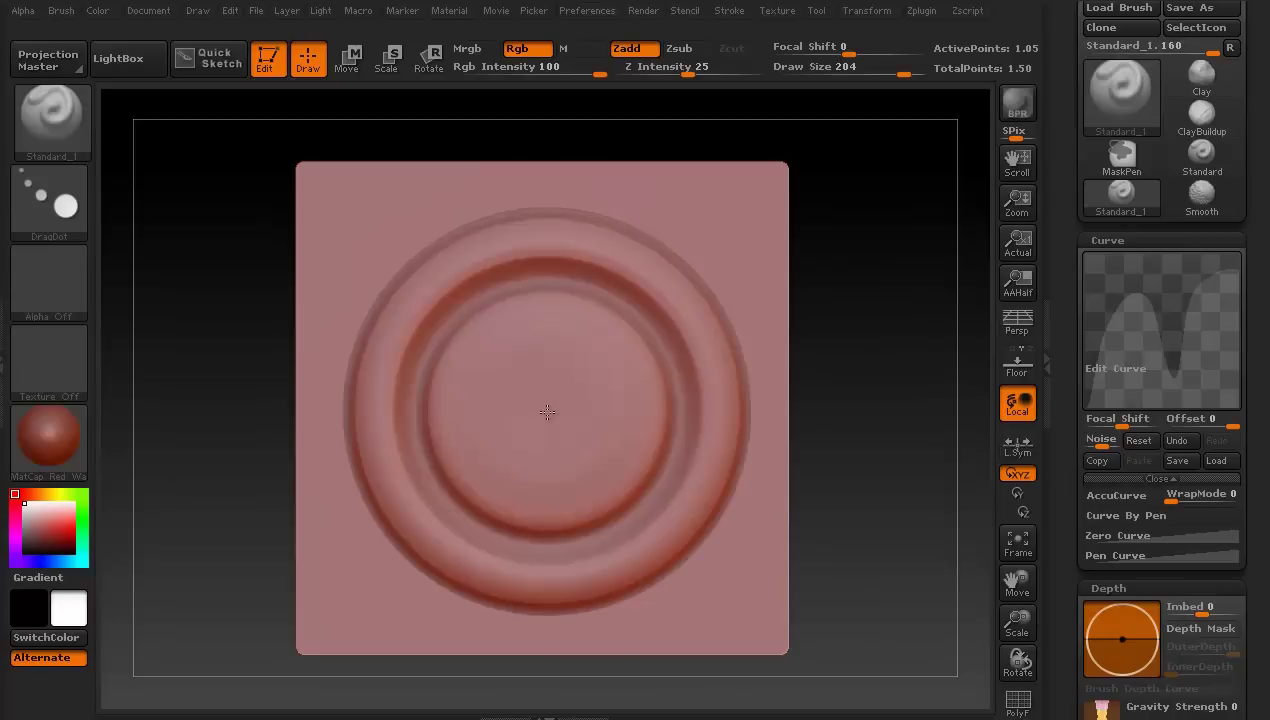
pyautogui.moveTo(548, 415); pyautogui.dragTo(350, 575)
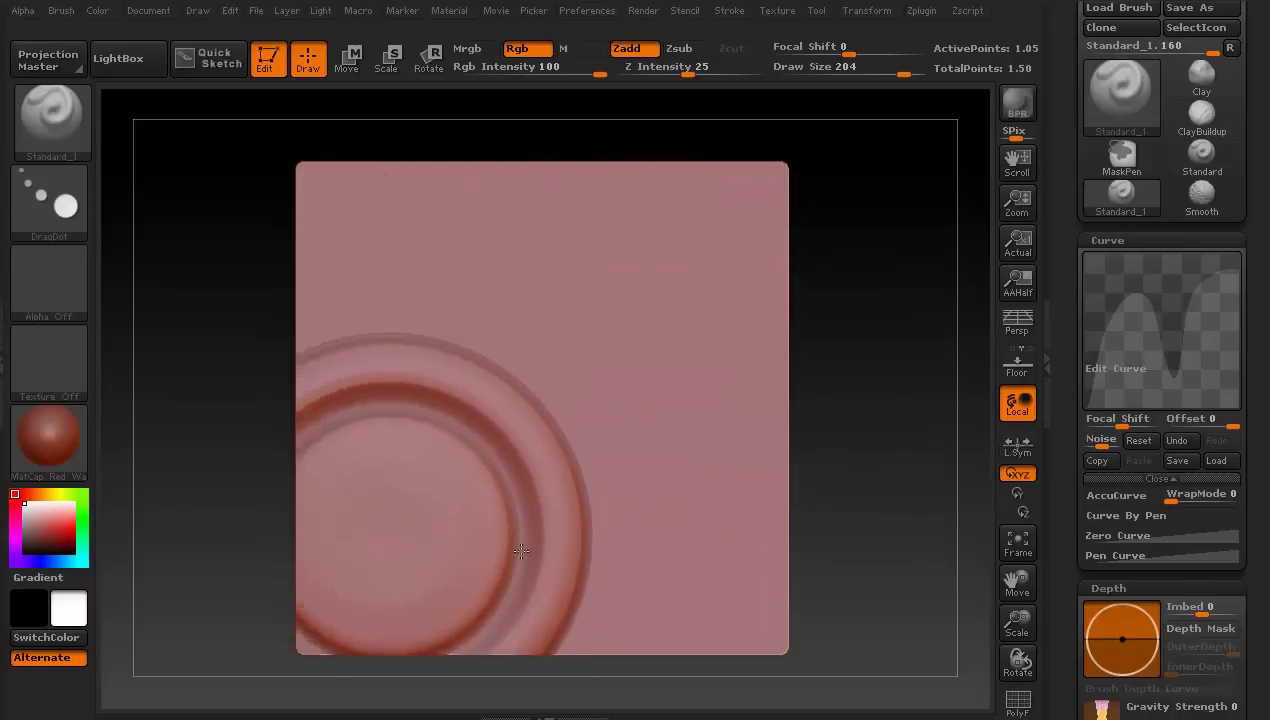
pyautogui.moveTo(521, 550); pyautogui.dragTo(544, 416)
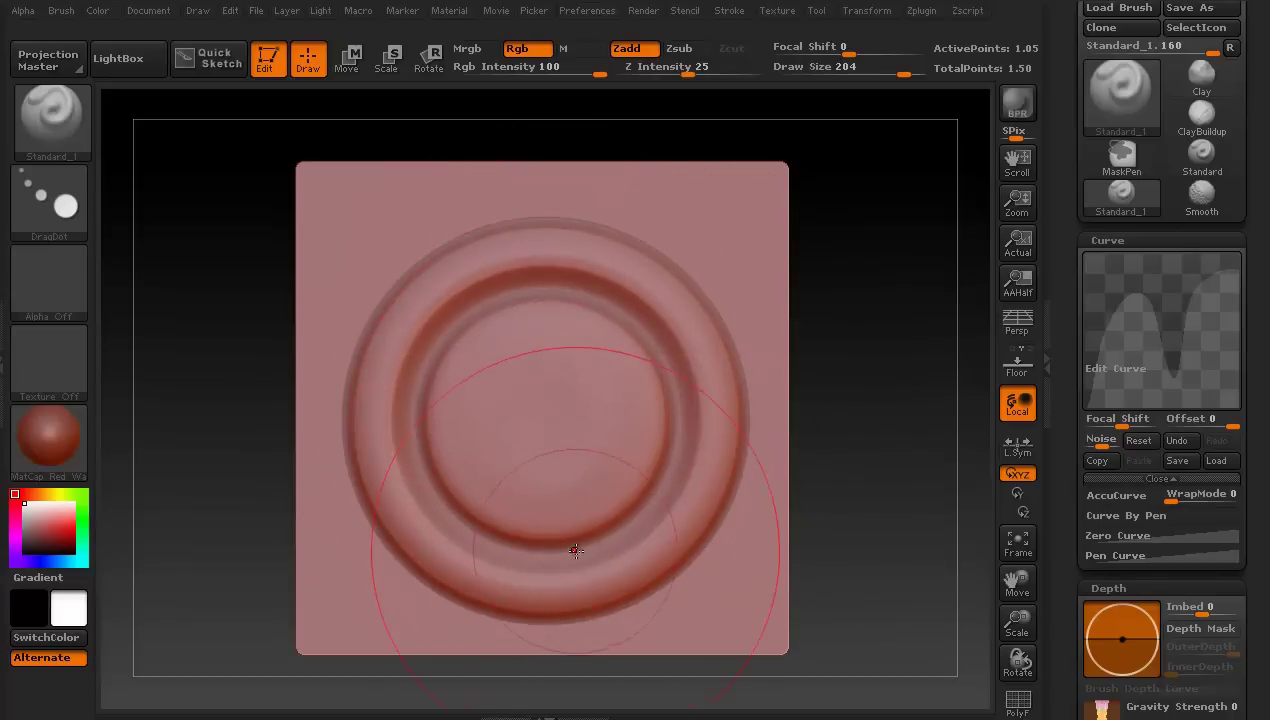
pyautogui.scroll(-10, 253, 541)
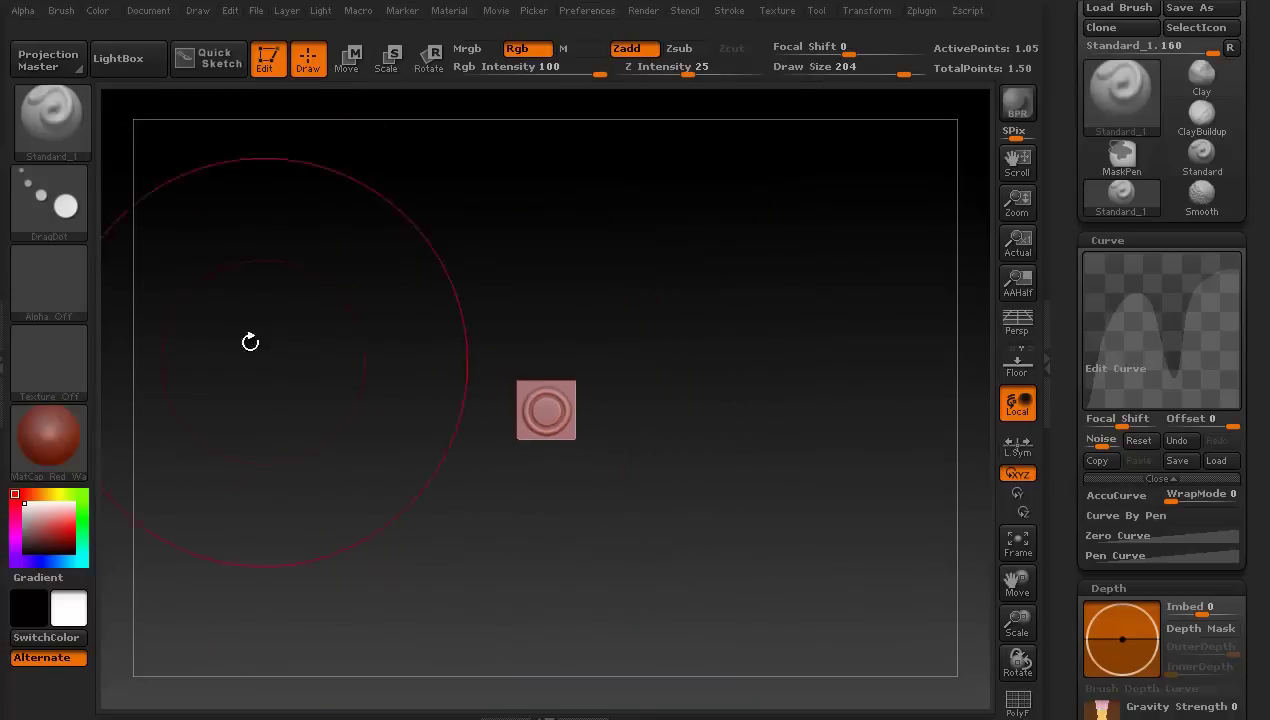
pyautogui.scroll(3, 435, 606)
pyautogui.scroll(2, 435, 606)
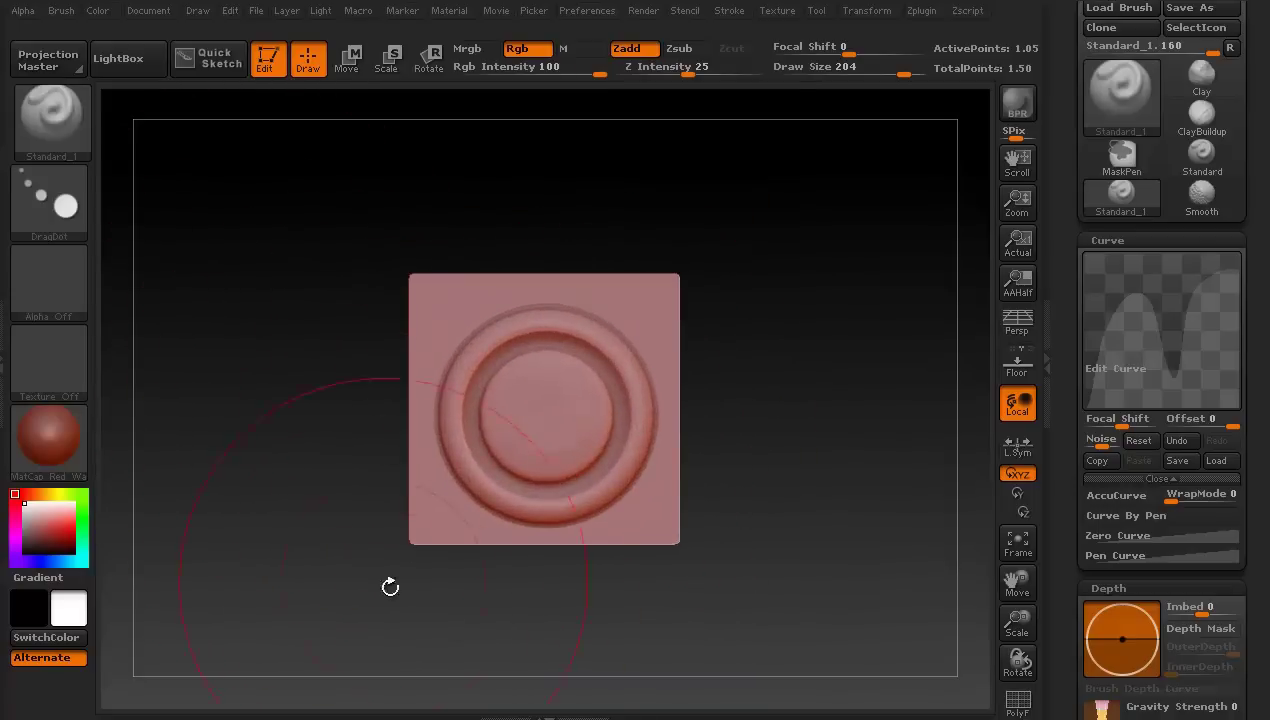
pyautogui.scroll(3, 269, 471)
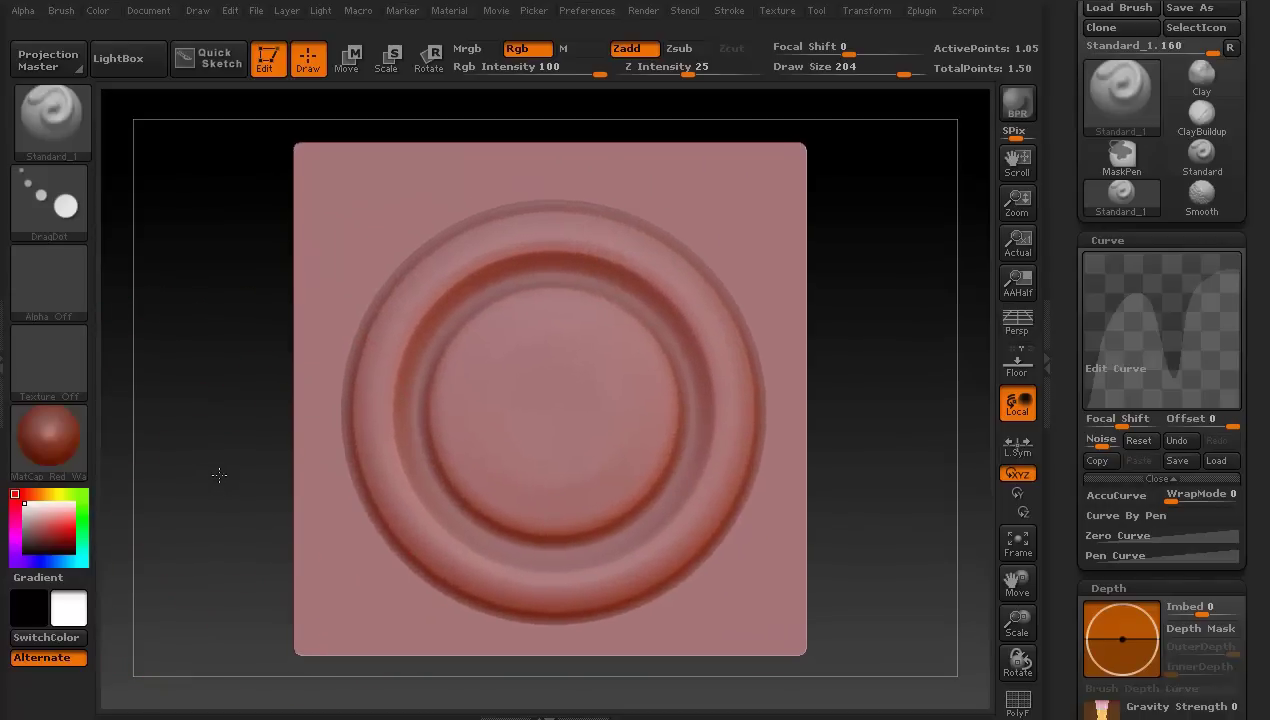
pyautogui.scroll(2, 207, 468)
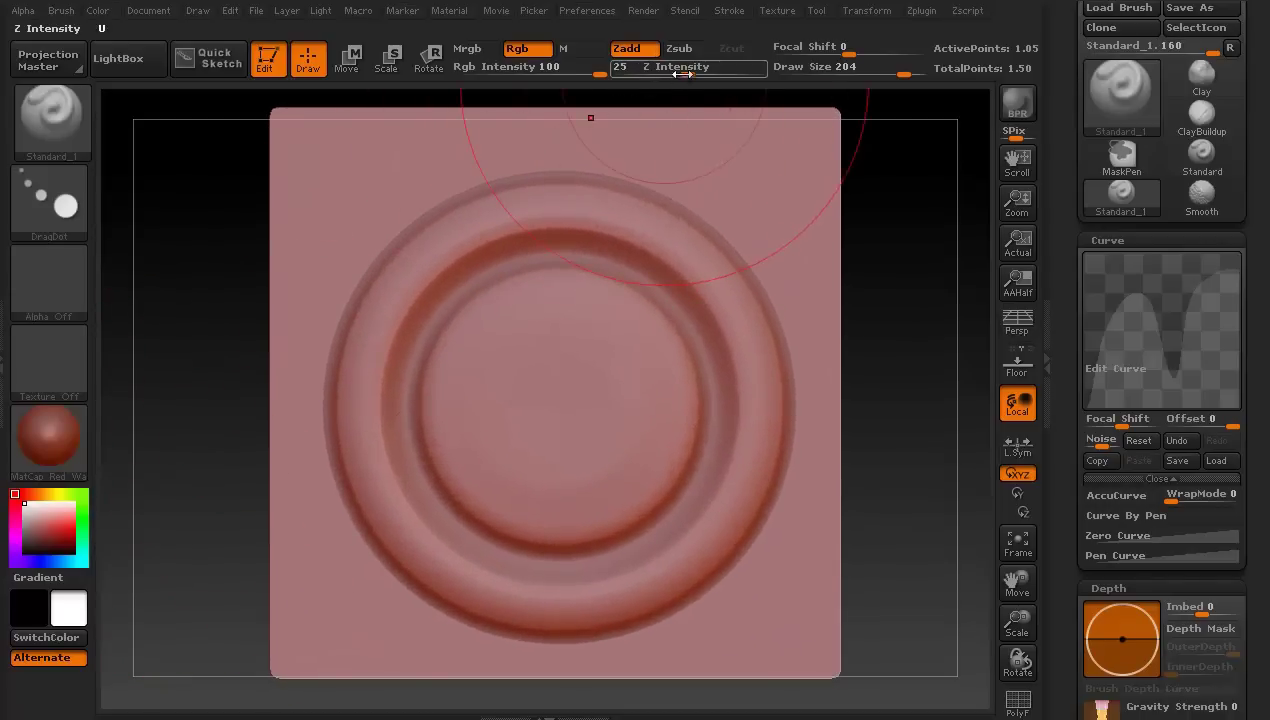
# - Undo the rivet stamp, set Z Intensity to 50, and restamp a deeper DragDot ring at the plane's centre
pyautogui.keyDown('alt'); pyautogui.moveTo(261, 343); pyautogui.dragTo(221, 371); pyautogui.keyUp('alt')
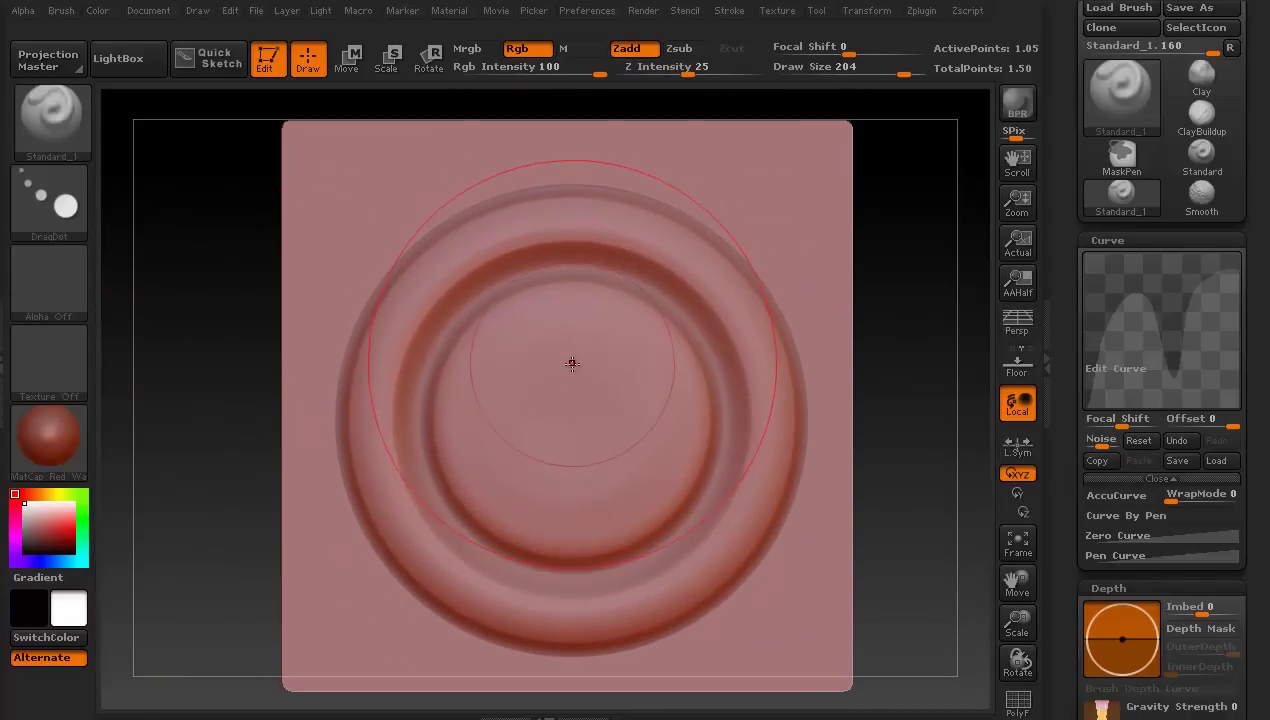
pyautogui.hotkey('ctrl', 'z')
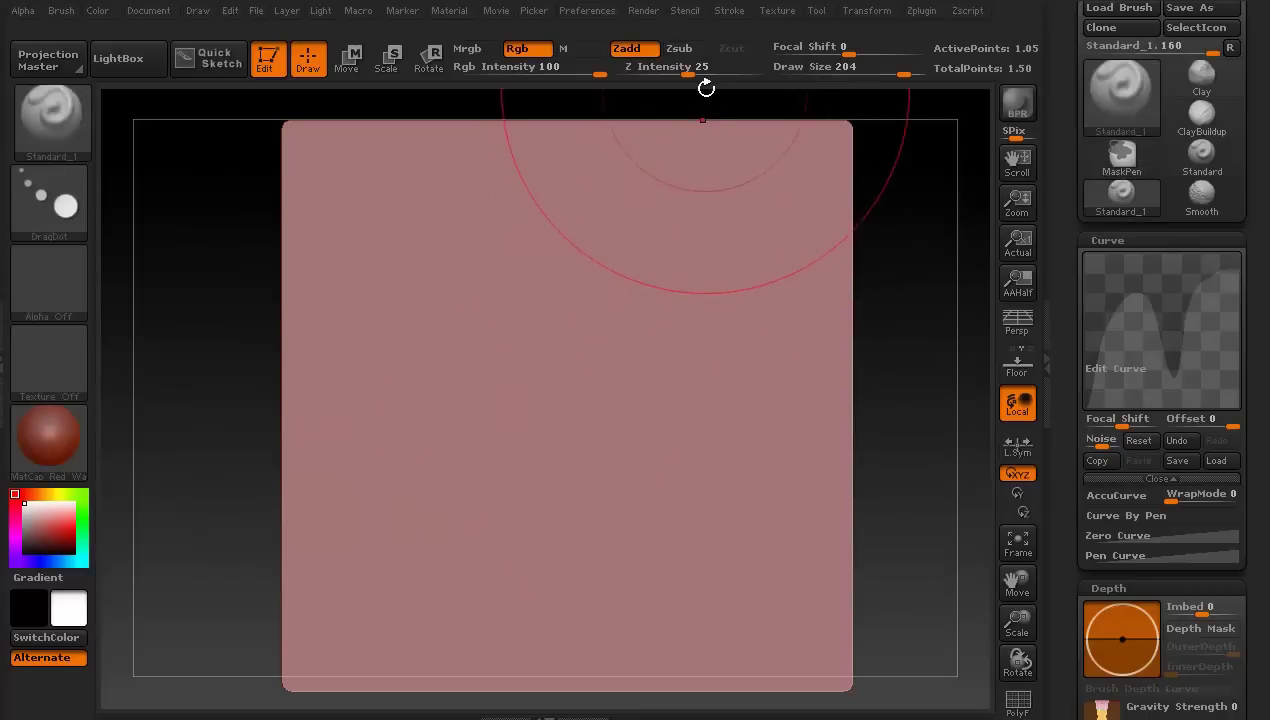
pyautogui.moveTo(683, 68); pyautogui.dragTo(697, 68)
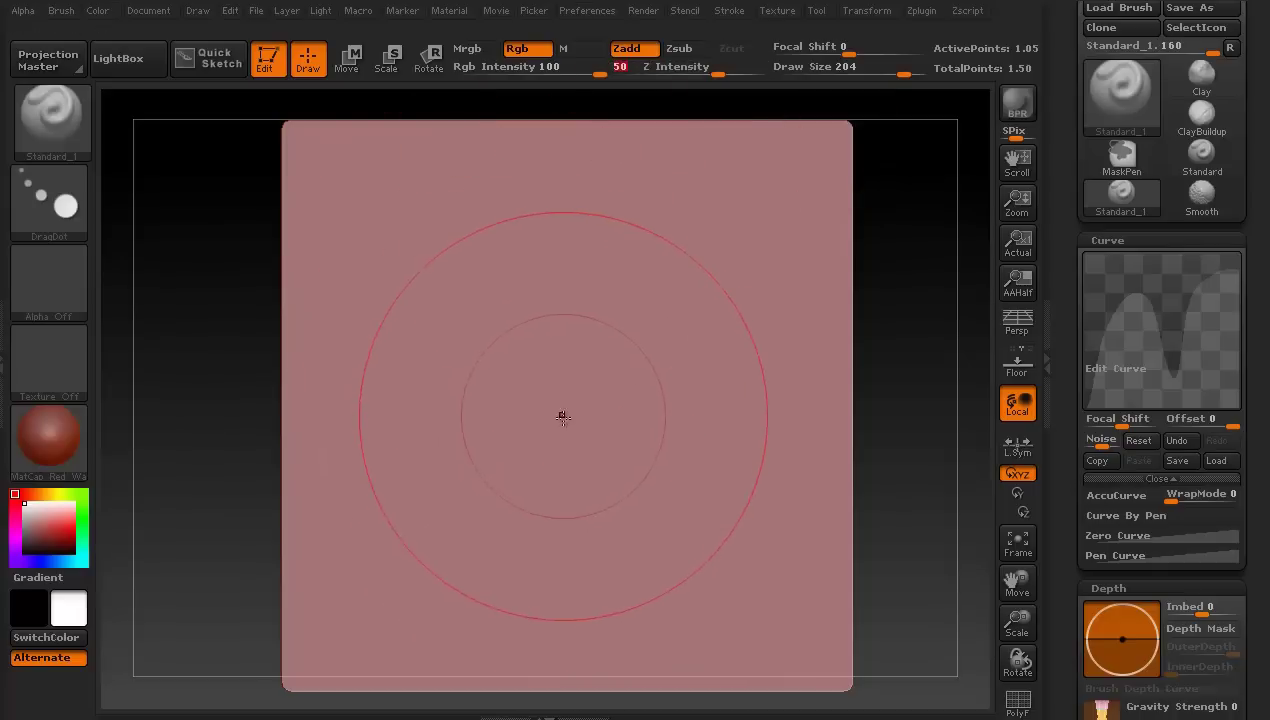
pyautogui.moveTo(570, 402)
pyautogui.mouseDown()
pyautogui.moveTo(567, 414)
pyautogui.moveTo(578, 411)
pyautogui.mouseUp()
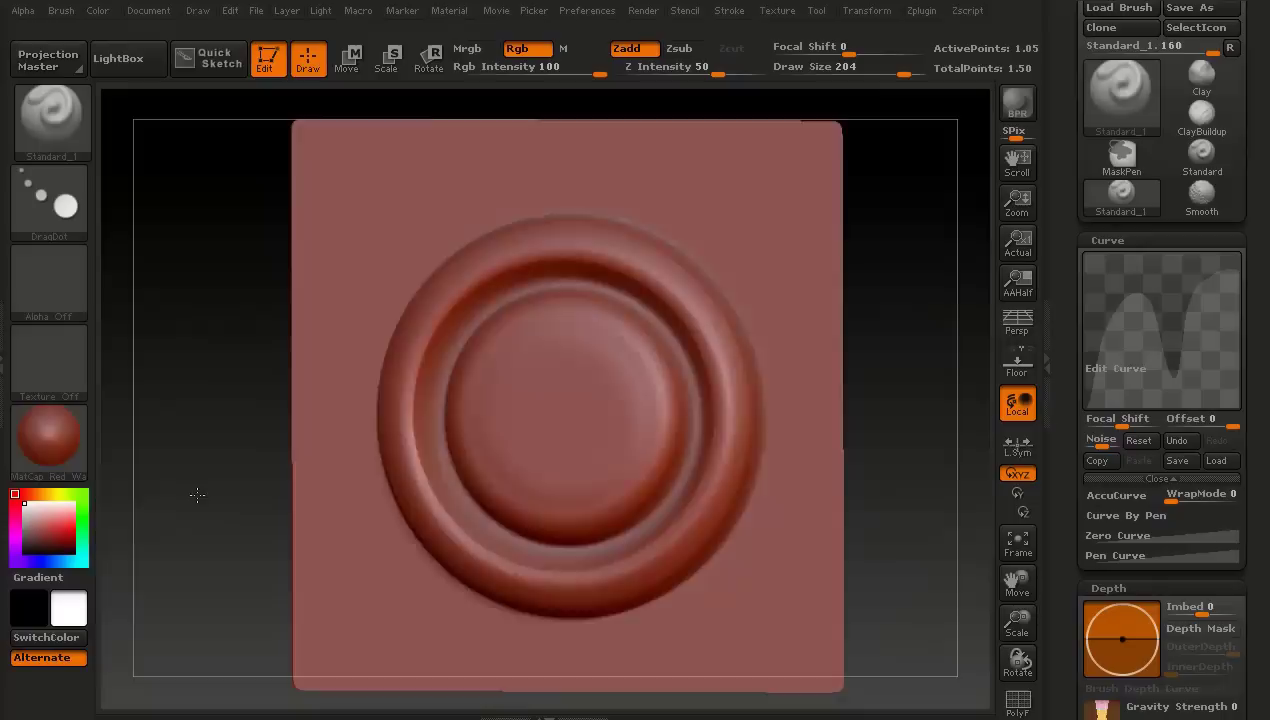
pyautogui.moveTo(193, 493); pyautogui.dragTo(241, 488)
pyautogui.moveTo(1145, 342)
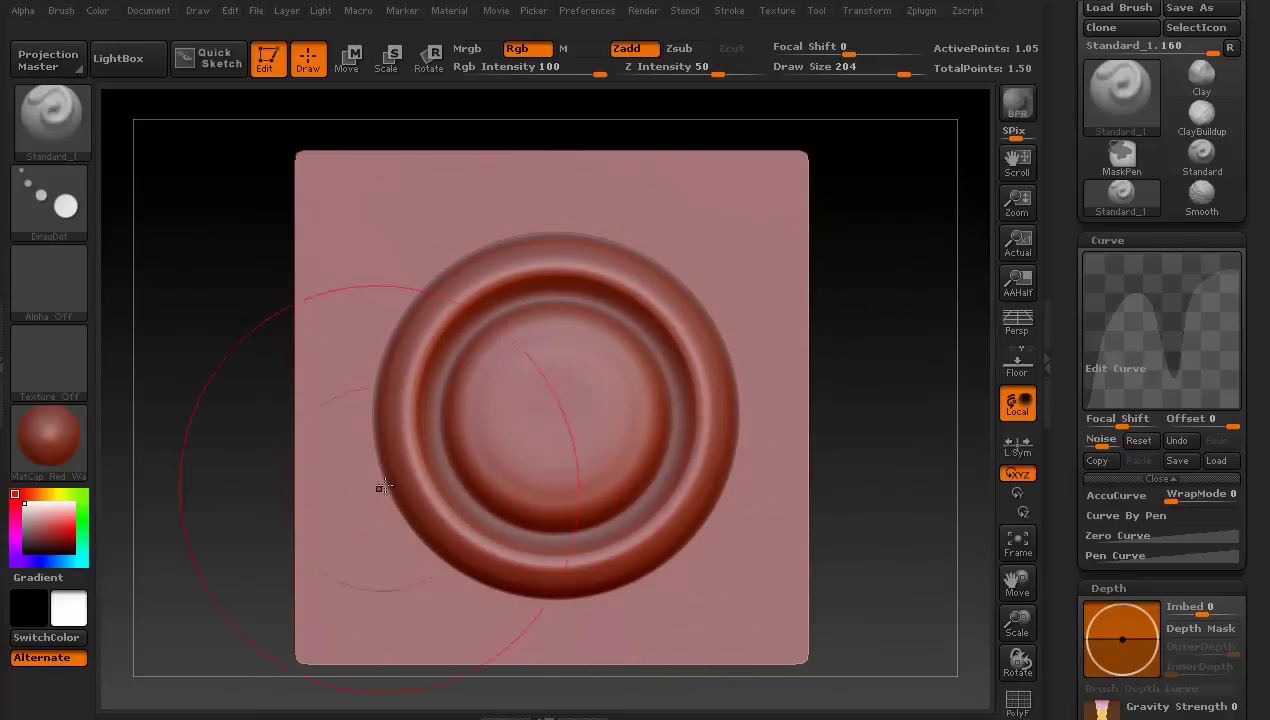
# - Replace Standard_2 with rivet in the preset file name and save it as rivet.zbp
pyautogui.moveTo(247, 525)
pyautogui.keyDown('alt'); pyautogui.mouseDown()
pyautogui.moveTo(210, 510)
pyautogui.moveTo(170, 391)
pyautogui.moveTo(235, 505)
pyautogui.moveTo(212, 502)
pyautogui.moveTo(204, 519)
pyautogui.moveTo(212, 507)
pyautogui.mouseUp(); pyautogui.keyUp('alt')
pyautogui.press('shift')
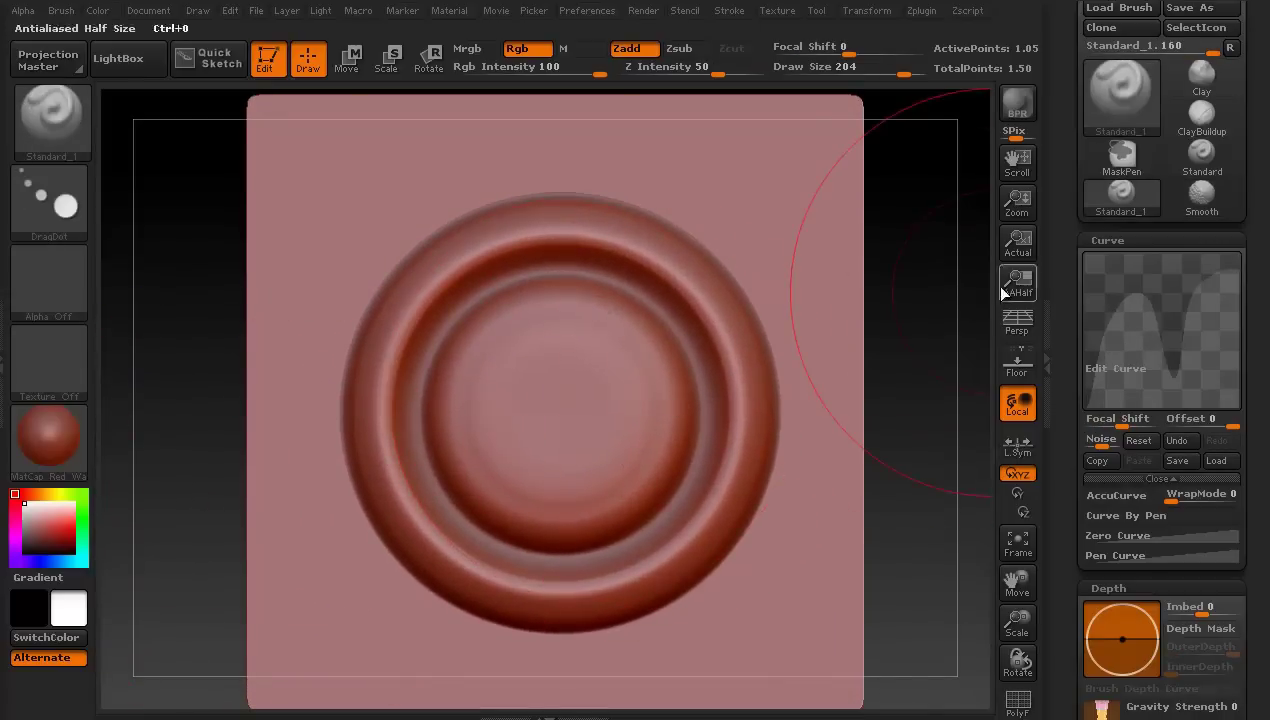
pyautogui.scroll(1, 1253, 224)
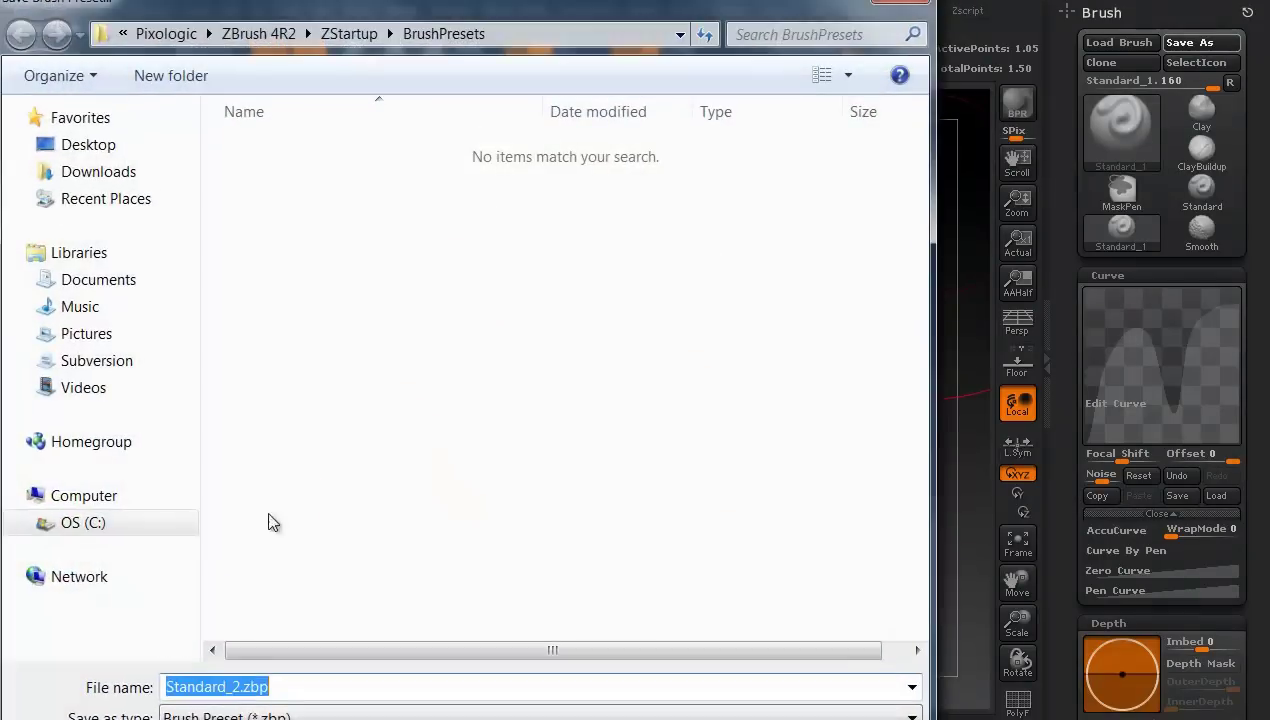
pyautogui.click(212, 690)
pyautogui.moveTo(240, 687); pyautogui.dragTo(160, 693)
pyautogui.write('r')
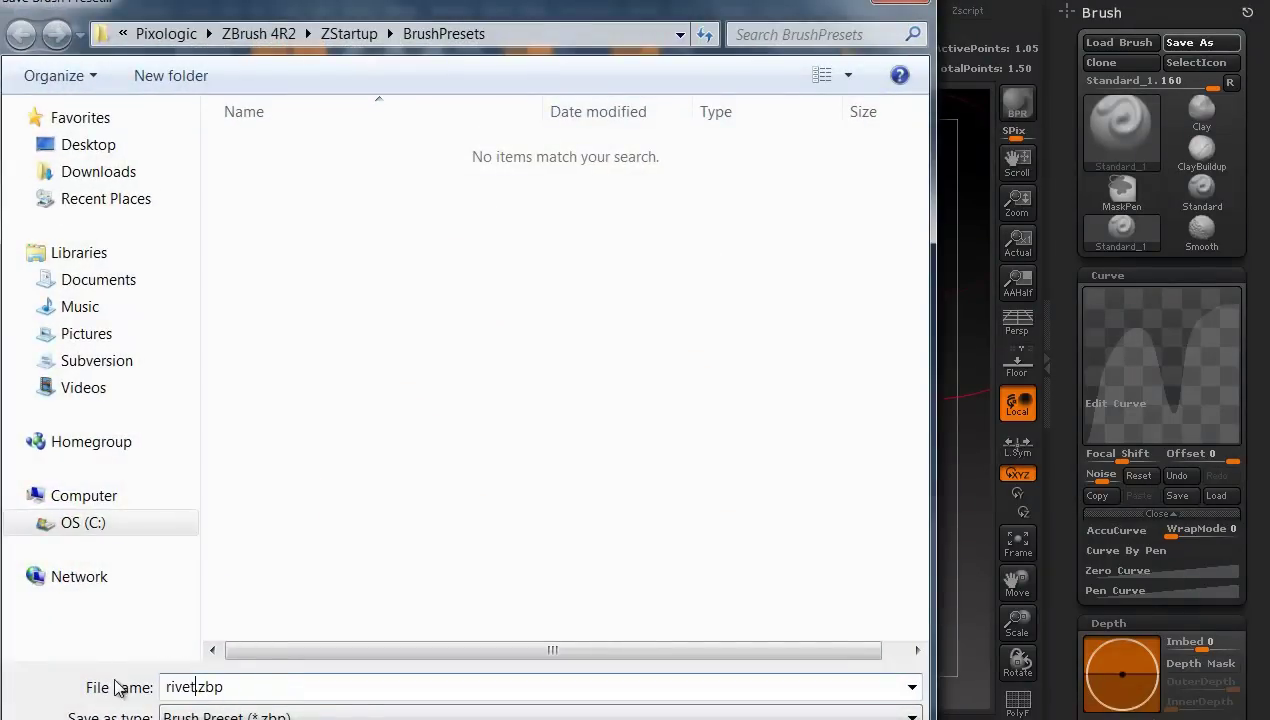
pyautogui.write('ivet')
pyautogui.press('Return')
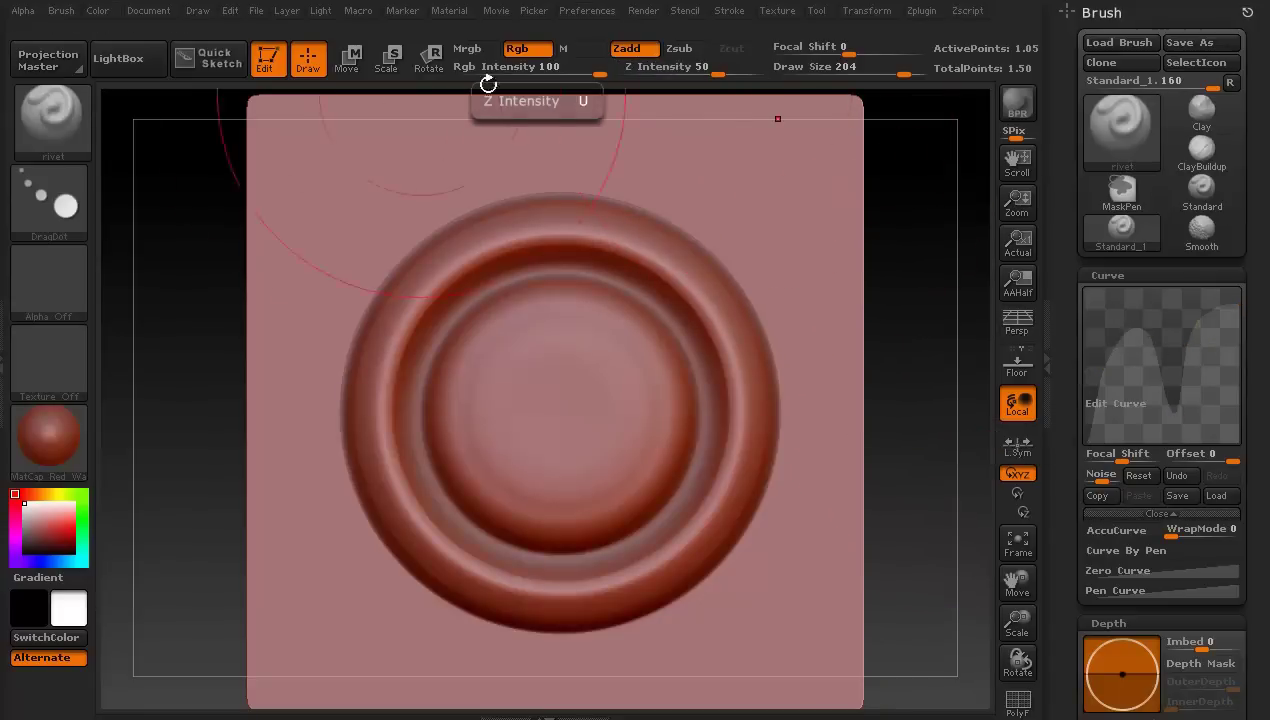
# - Take the ringed plane out of Edit mode and clear it from the canvas
pyautogui.moveTo(53, 214)
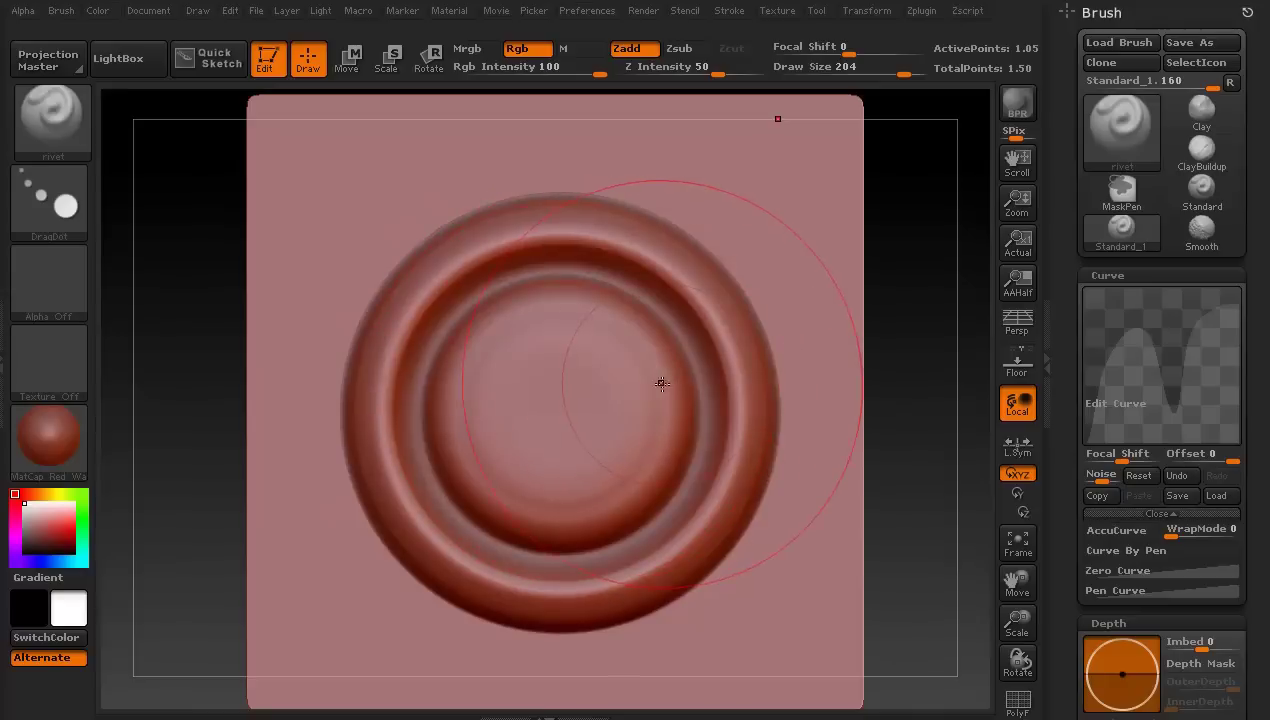
pyautogui.scroll(-10, 1248, 140)
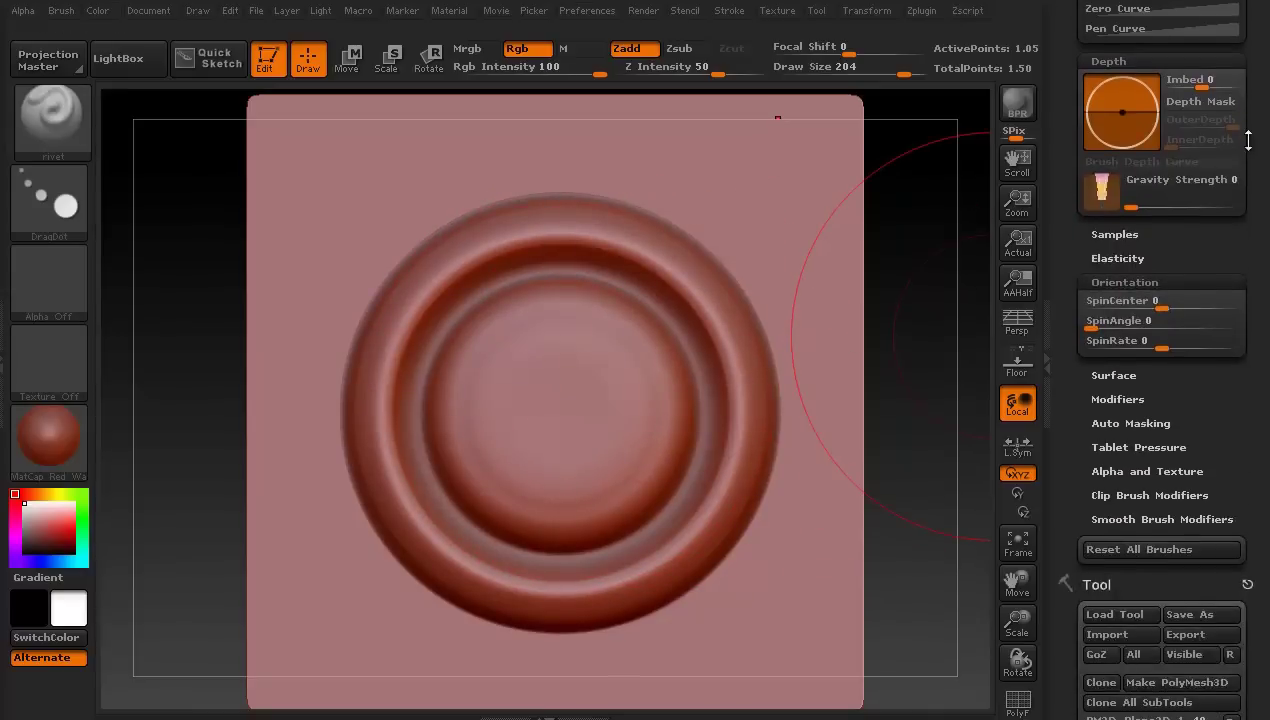
pyautogui.scroll(-10, 1248, 140)
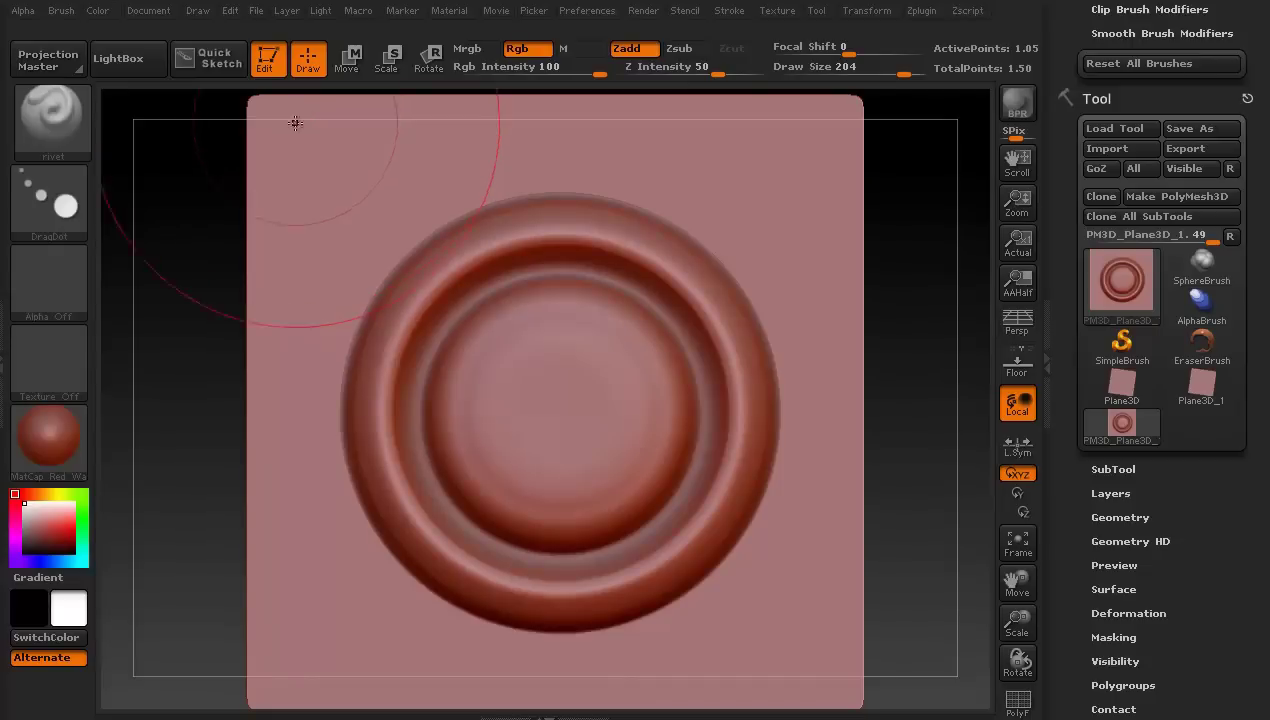
pyautogui.press('t')
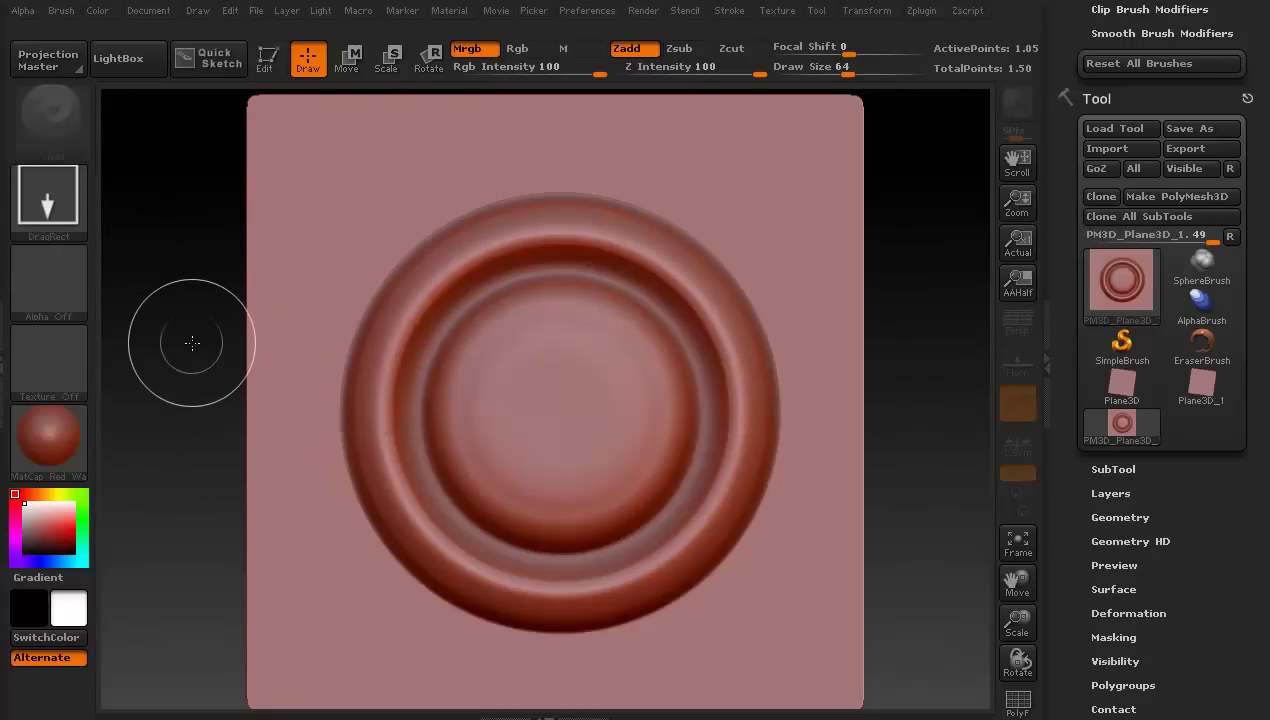
pyautogui.hotkey('ctrl', 'n')
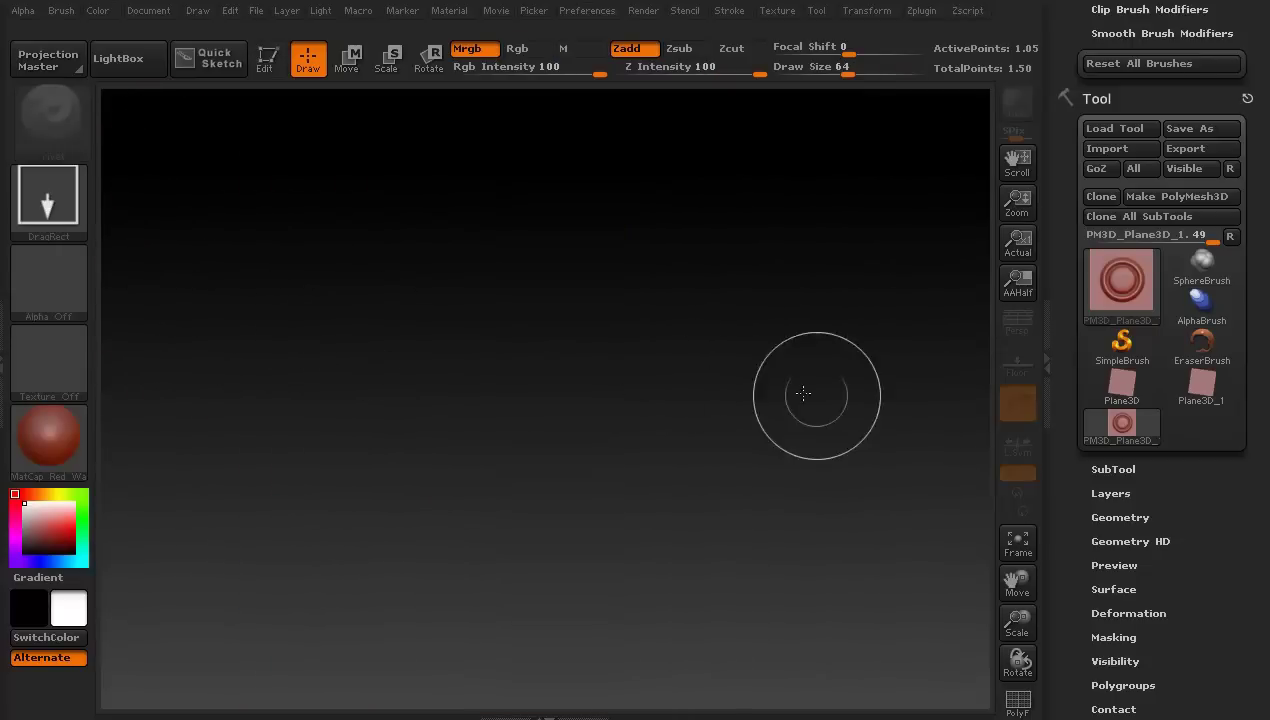
# - Choose the Sphere3D primitive as the tool and draw it in the middle of the canvas
pyautogui.click(1121, 350)
pyautogui.click(1121, 350)
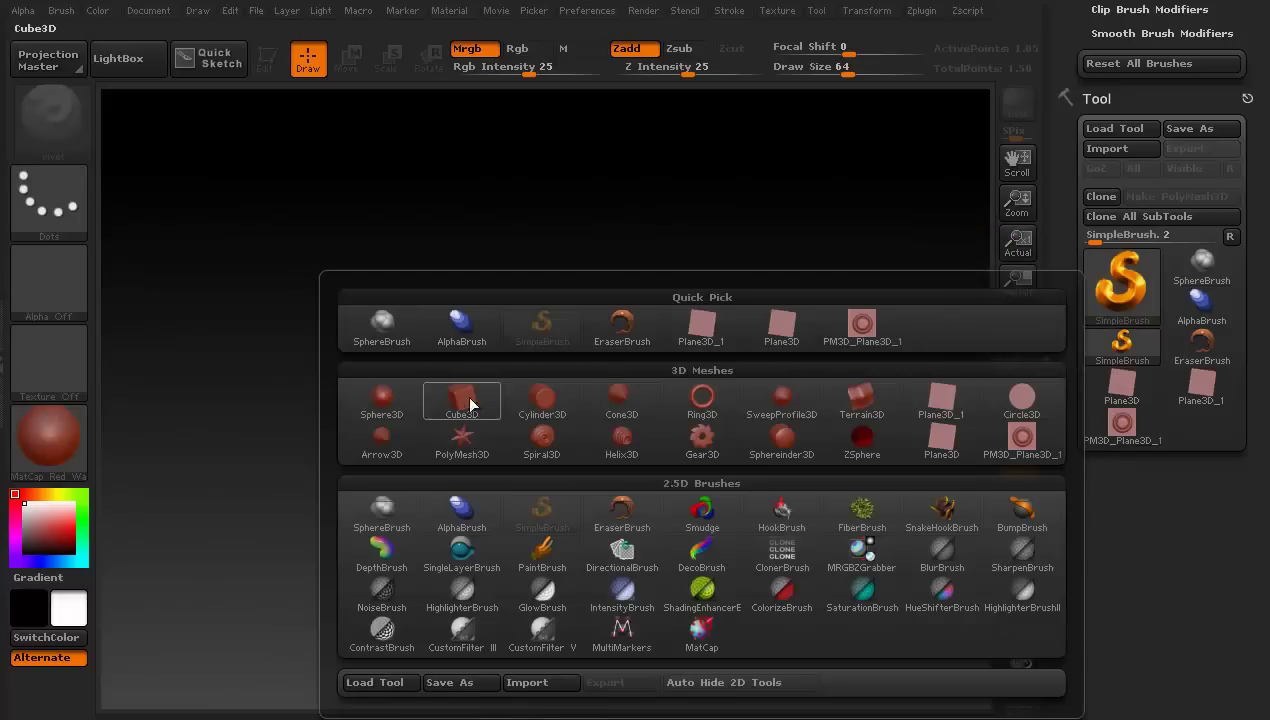
pyautogui.click(393, 402)
pyautogui.moveTo(528, 378); pyautogui.dragTo(561, 658)
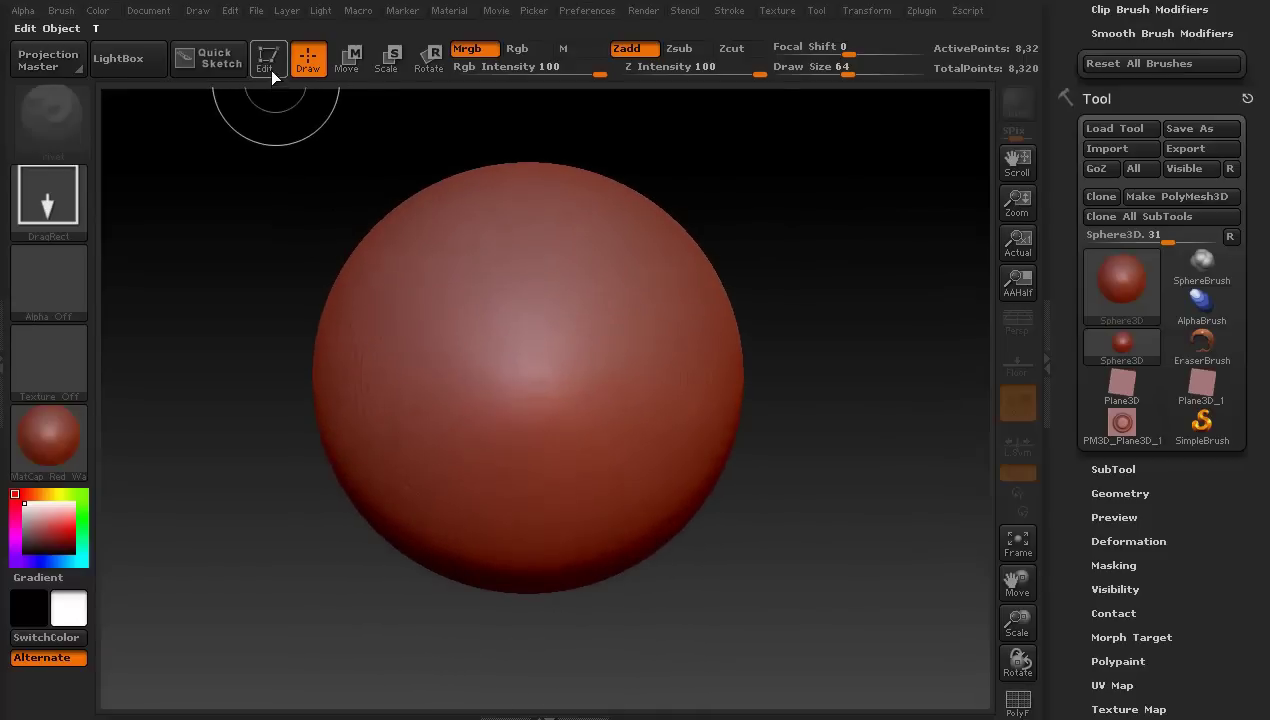
# - Enter Edit mode, convert the sphere to PolyMesh3D, and subdivide it once
pyautogui.click(267, 62)
pyautogui.moveTo(238, 258)
pyautogui.mouseDown()
pyautogui.moveTo(269, 312)
pyautogui.moveTo(232, 275)
pyautogui.mouseUp()
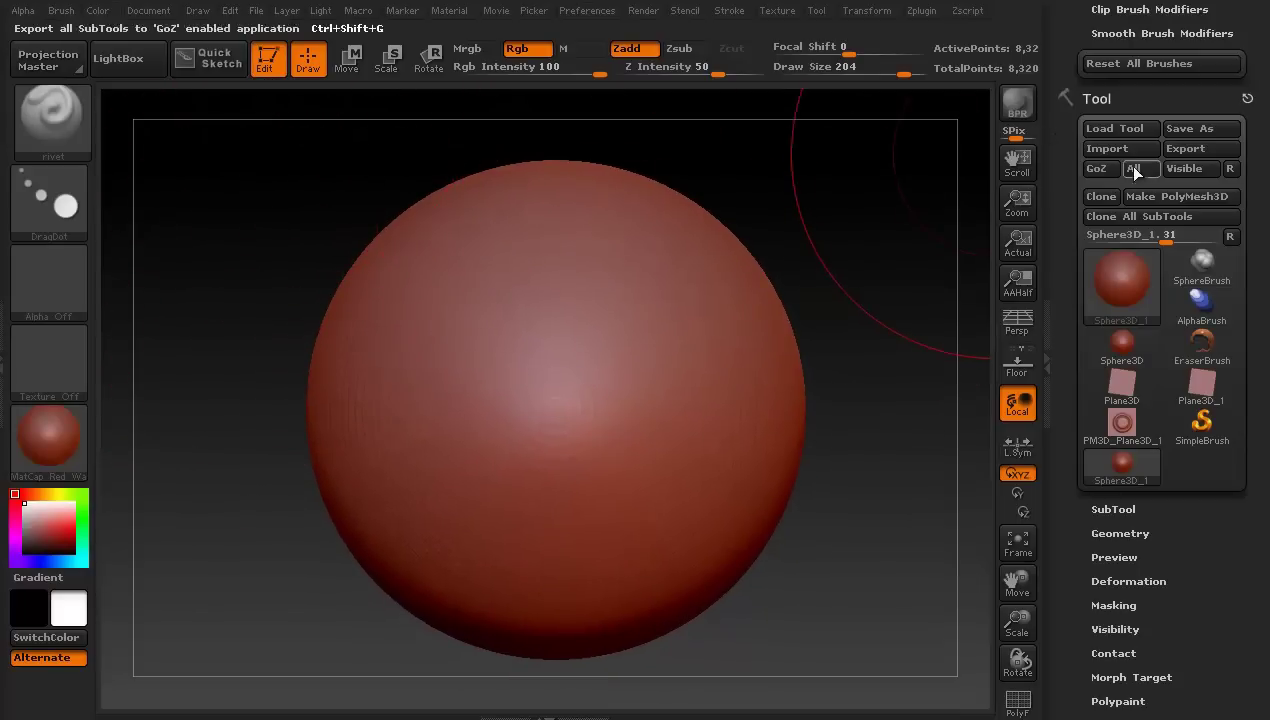
pyautogui.click(1157, 199)
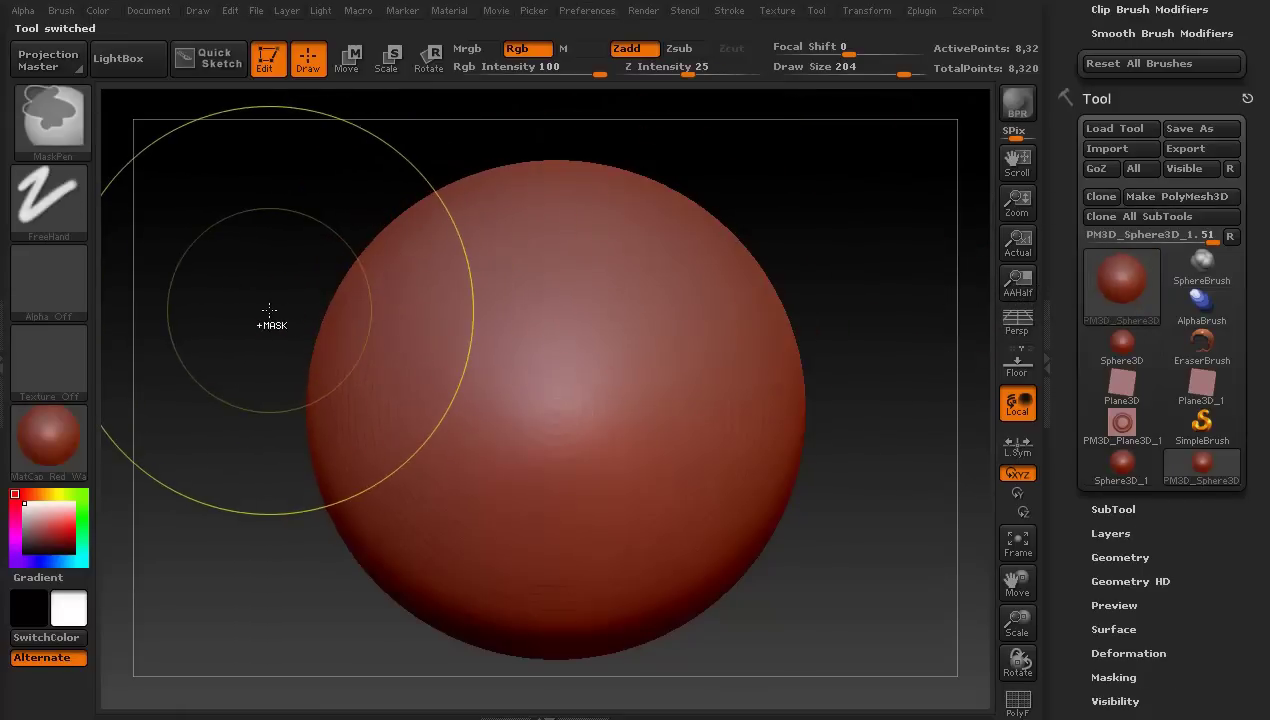
pyautogui.hotkey('ctrl', 'd')
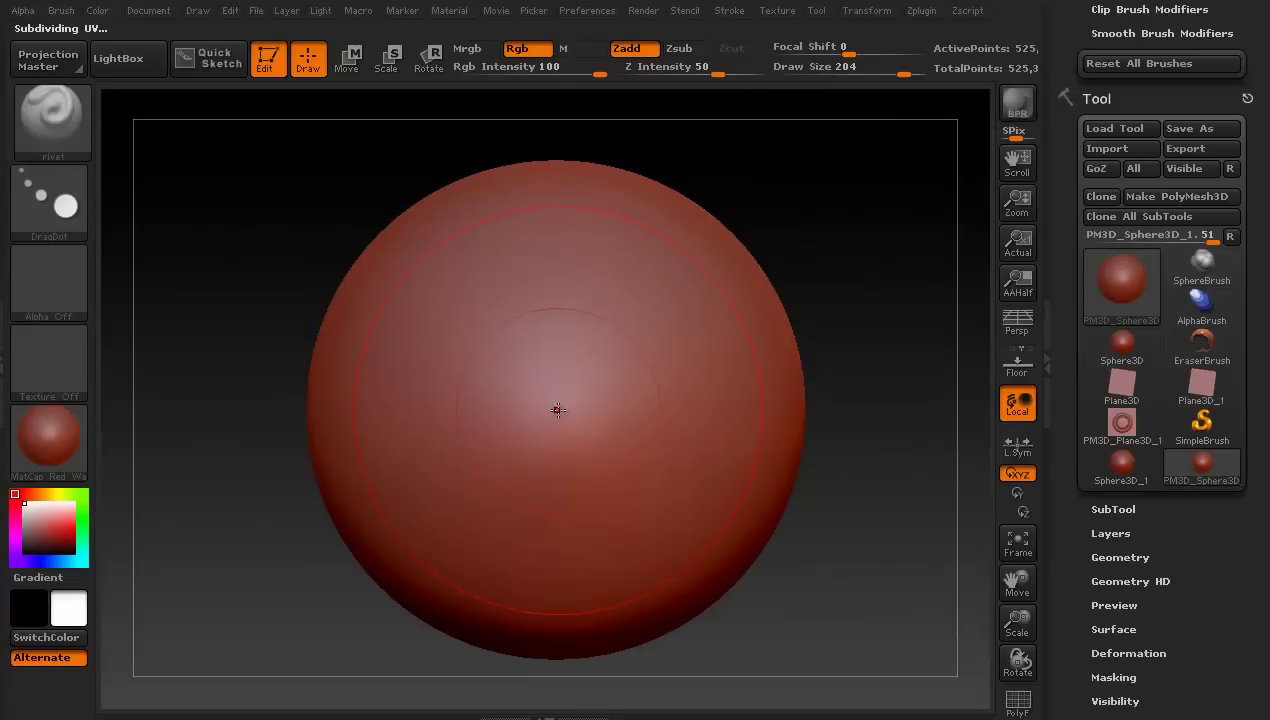
# - Stamp the rivet brush's concentric rings onto the front centre of the sphere
pyautogui.moveTo(558, 408)
pyautogui.mouseDown()
pyautogui.moveTo(570, 485)
pyautogui.moveTo(556, 482)
pyautogui.moveTo(588, 361)
pyautogui.moveTo(688, 332)
pyautogui.moveTo(698, 382)
pyautogui.moveTo(660, 418)
pyautogui.moveTo(479, 413)
pyautogui.moveTo(530, 320)
pyautogui.moveTo(660, 245)
pyautogui.moveTo(822, 269)
pyautogui.moveTo(693, 310)
pyautogui.moveTo(540, 398)
pyautogui.moveTo(566, 397)
pyautogui.moveTo(561, 408)
pyautogui.mouseUp()
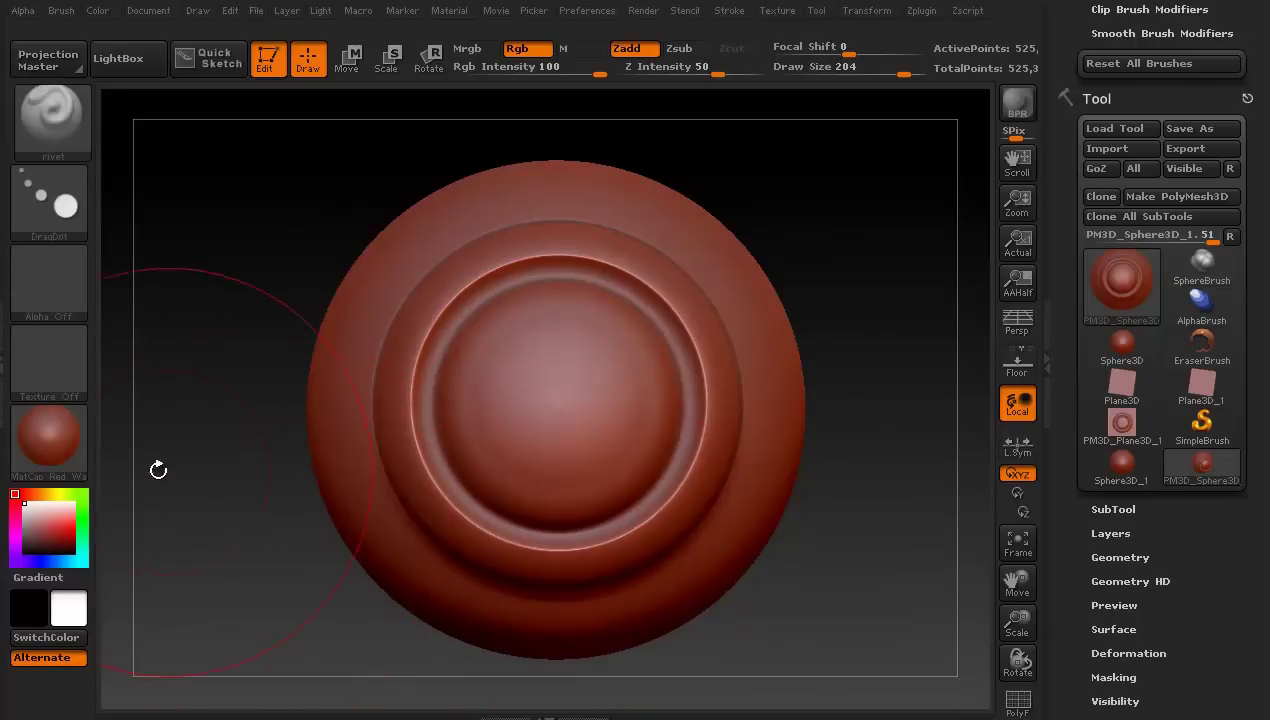
# - Switch the sphere's material from red wax to BumpViewerMaterial
pyautogui.click(63, 450)
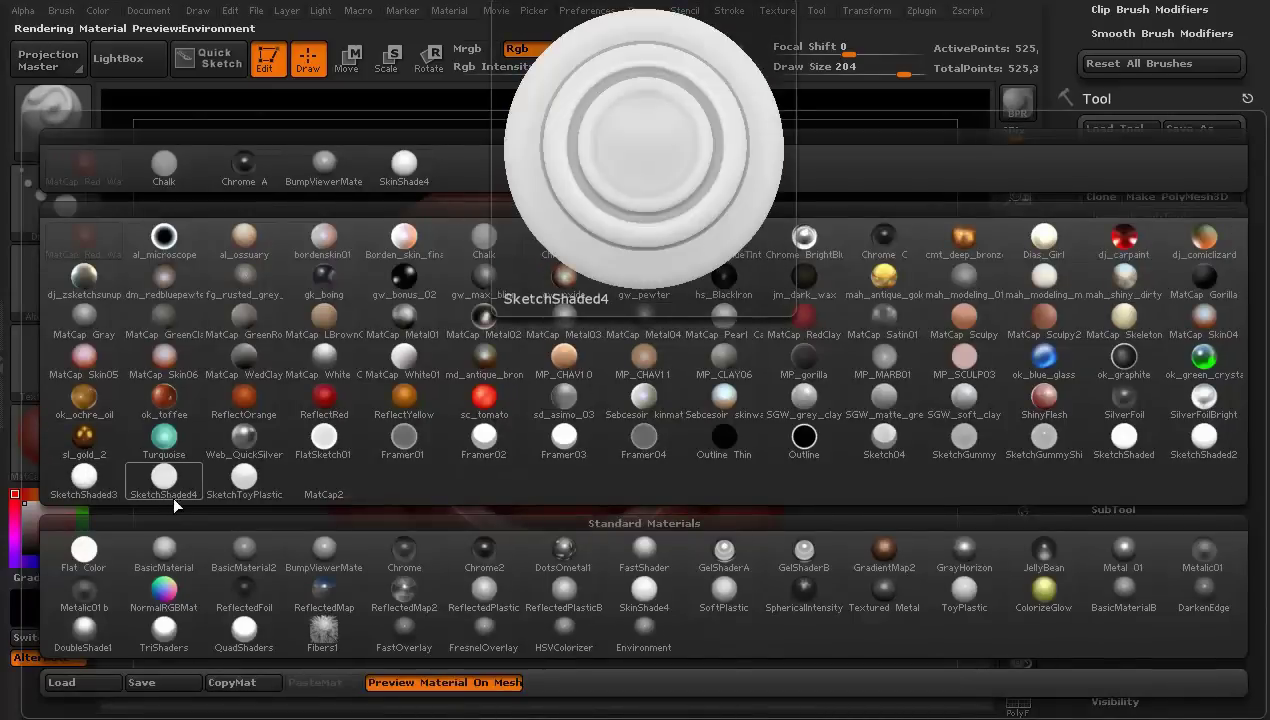
pyautogui.moveTo(322, 550)
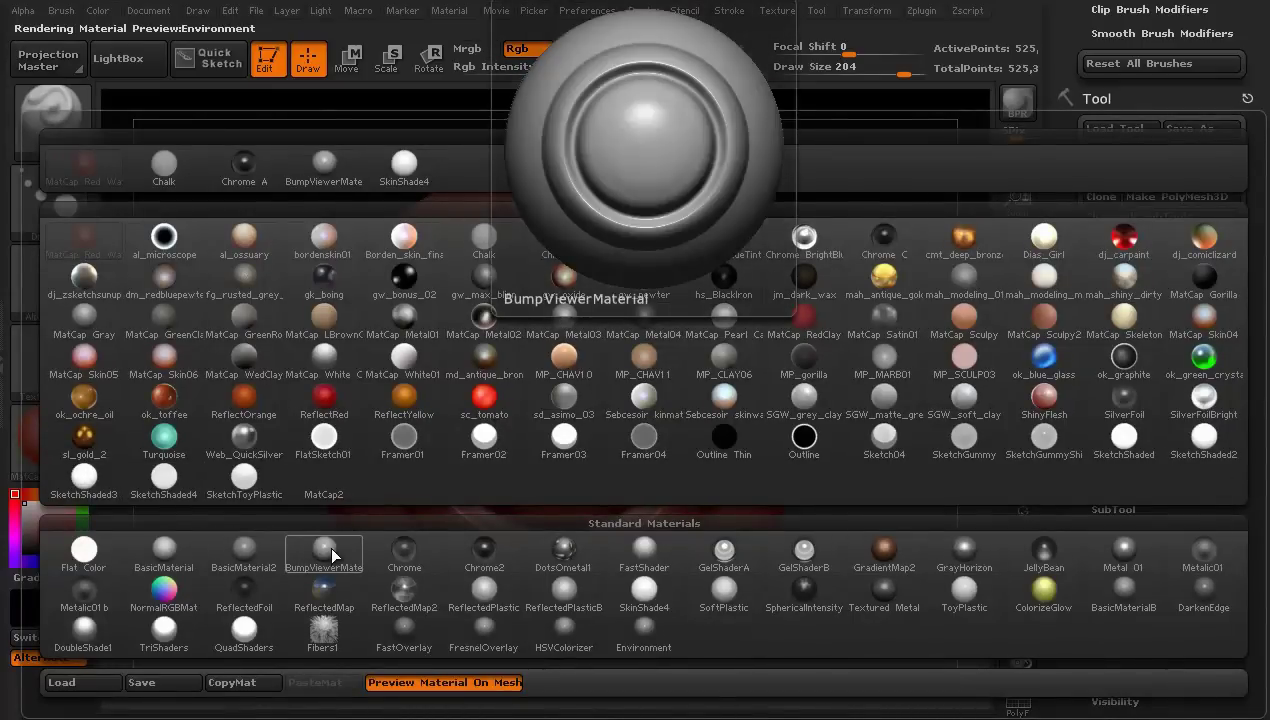
pyautogui.click(322, 553)
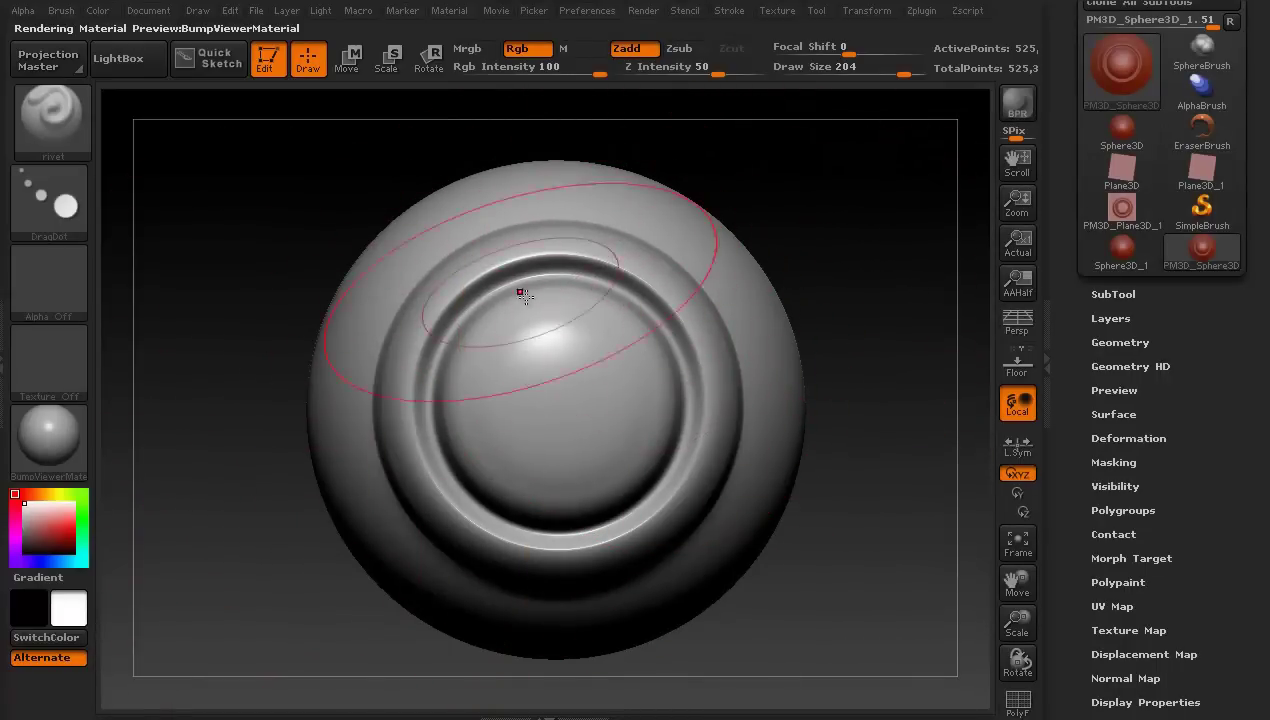
# - Run a Best-Preview Render of the rivet-stamped sphere
pyautogui.moveTo(54, 114)
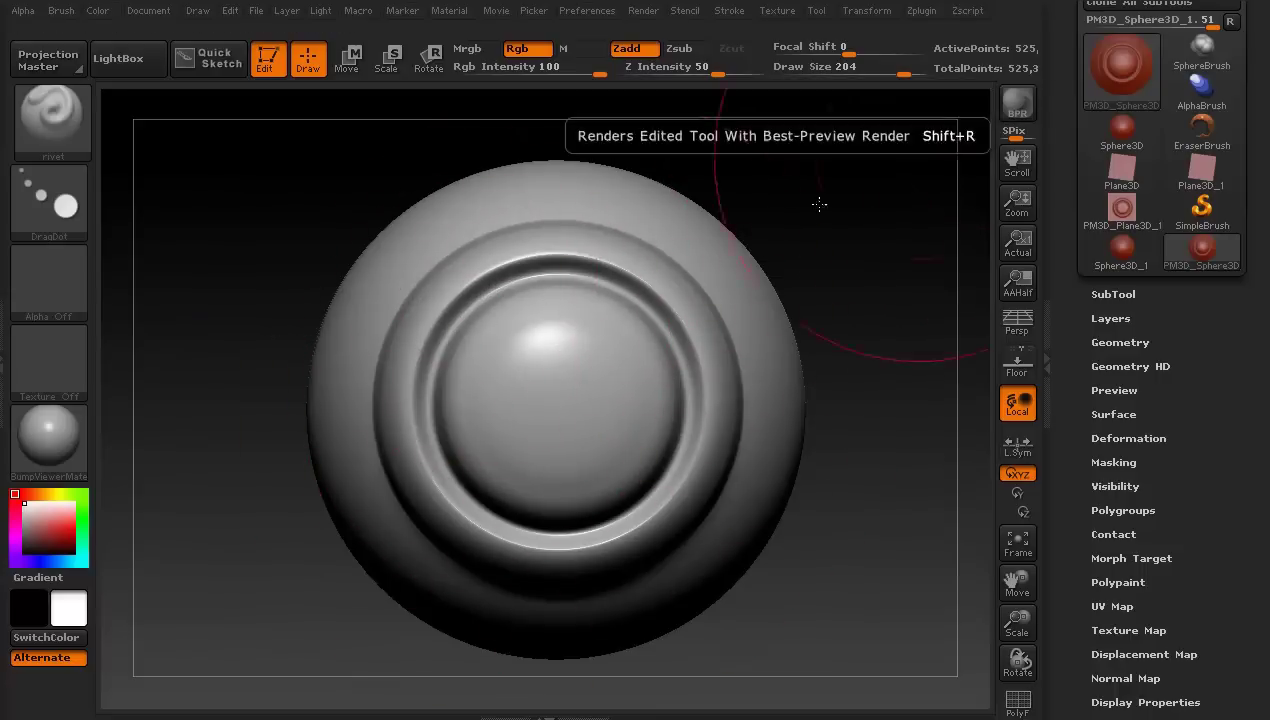
pyautogui.click(1018, 104)
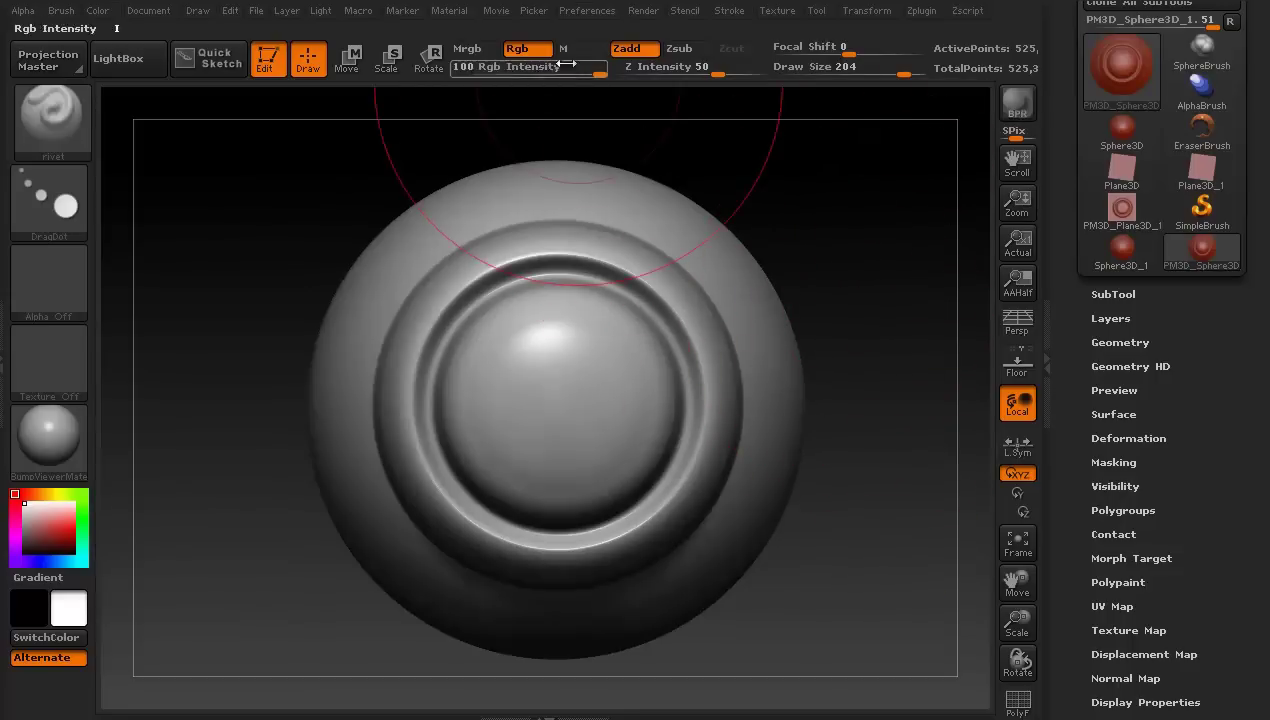
# - Export the Shaded BPR render pass as rivet.psd, replacing the default BPR_Render name
pyautogui.click(640, 11)
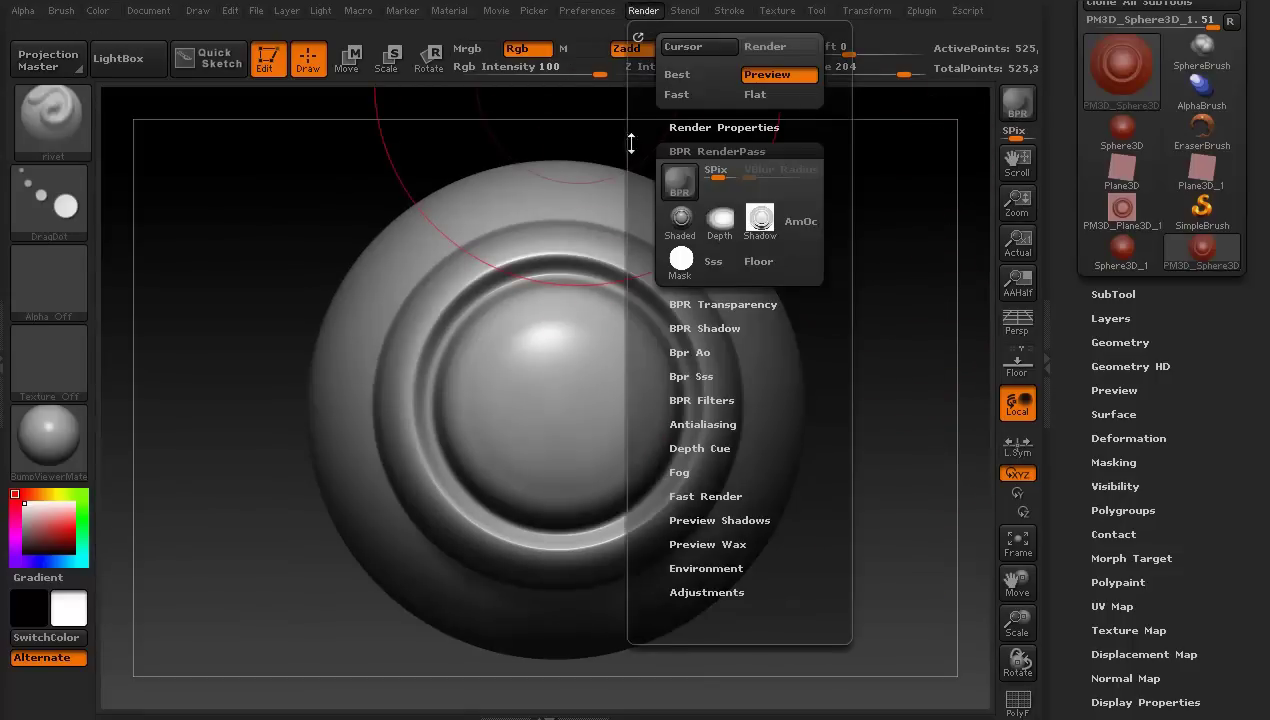
pyautogui.moveTo(686, 224)
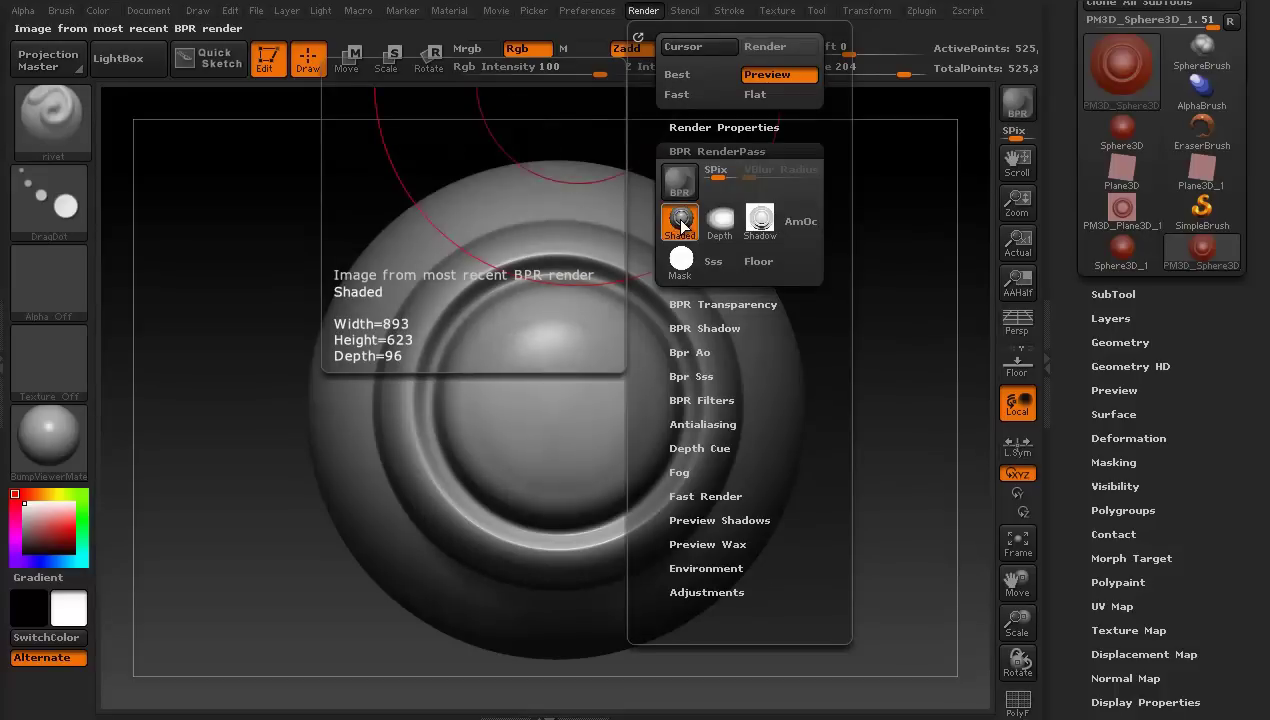
pyautogui.click(681, 222)
pyautogui.click(240, 688)
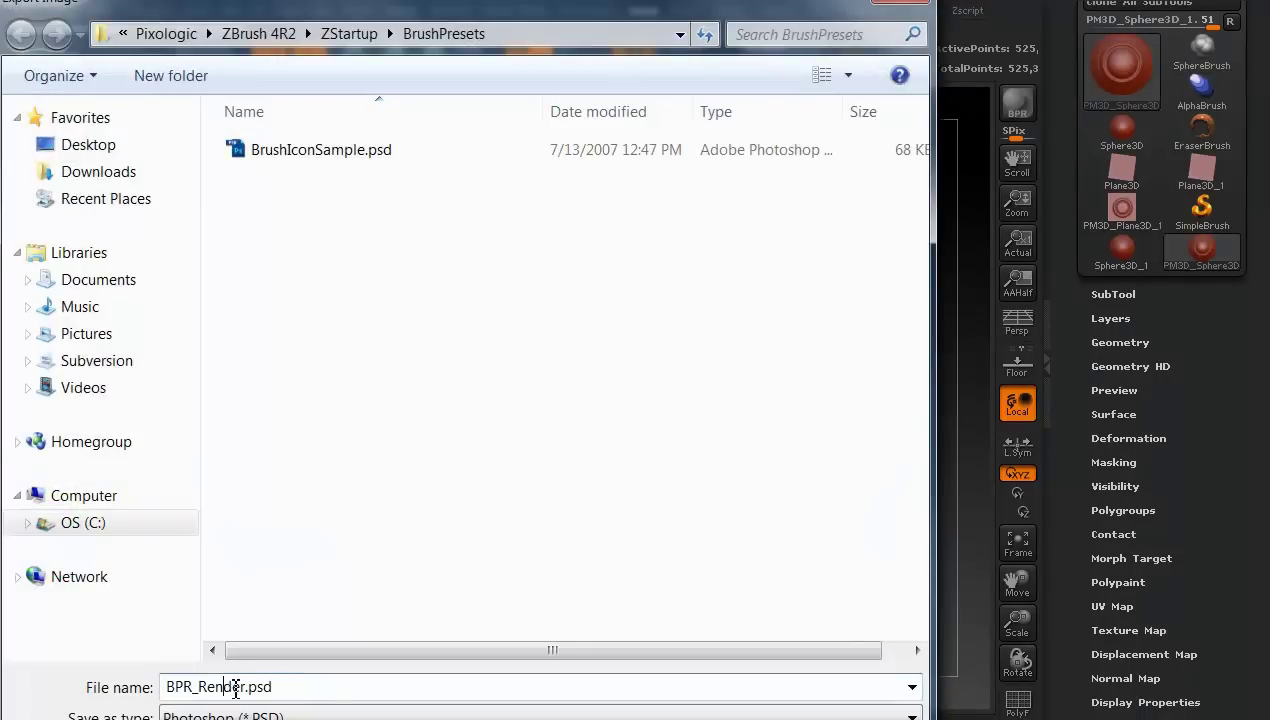
pyautogui.moveTo(245, 688); pyautogui.dragTo(80, 663)
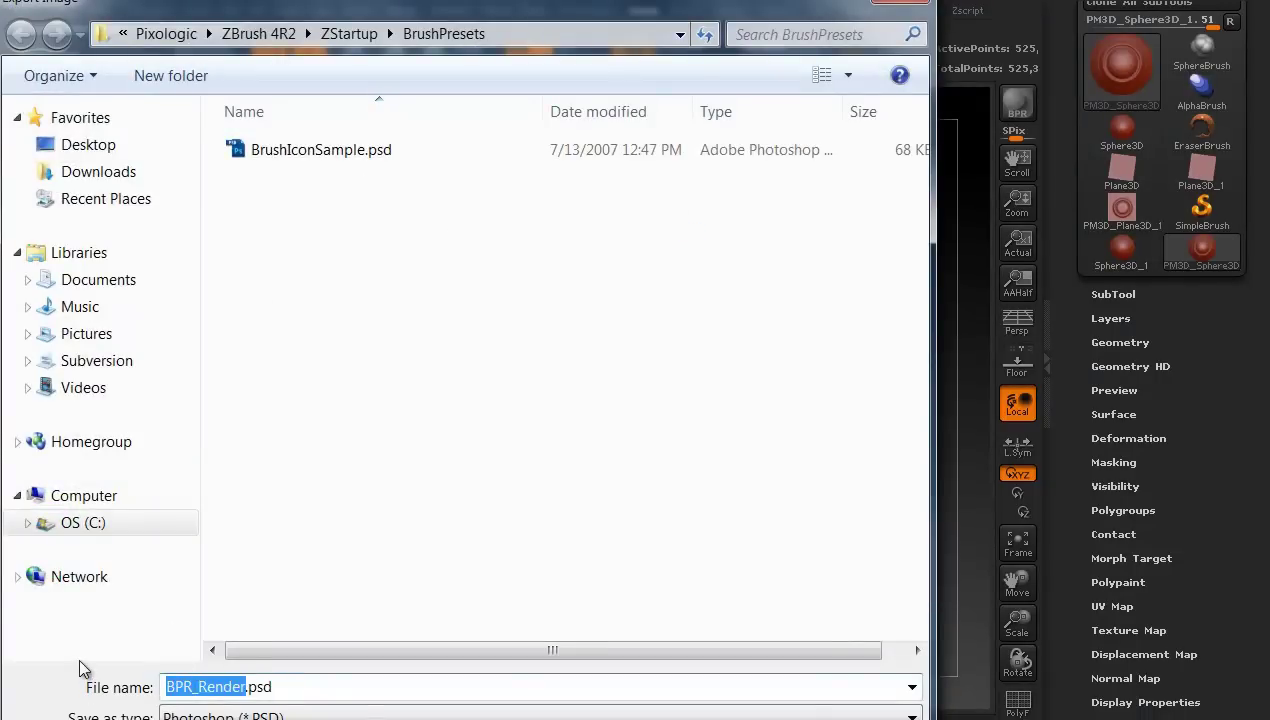
pyautogui.write('rivet')
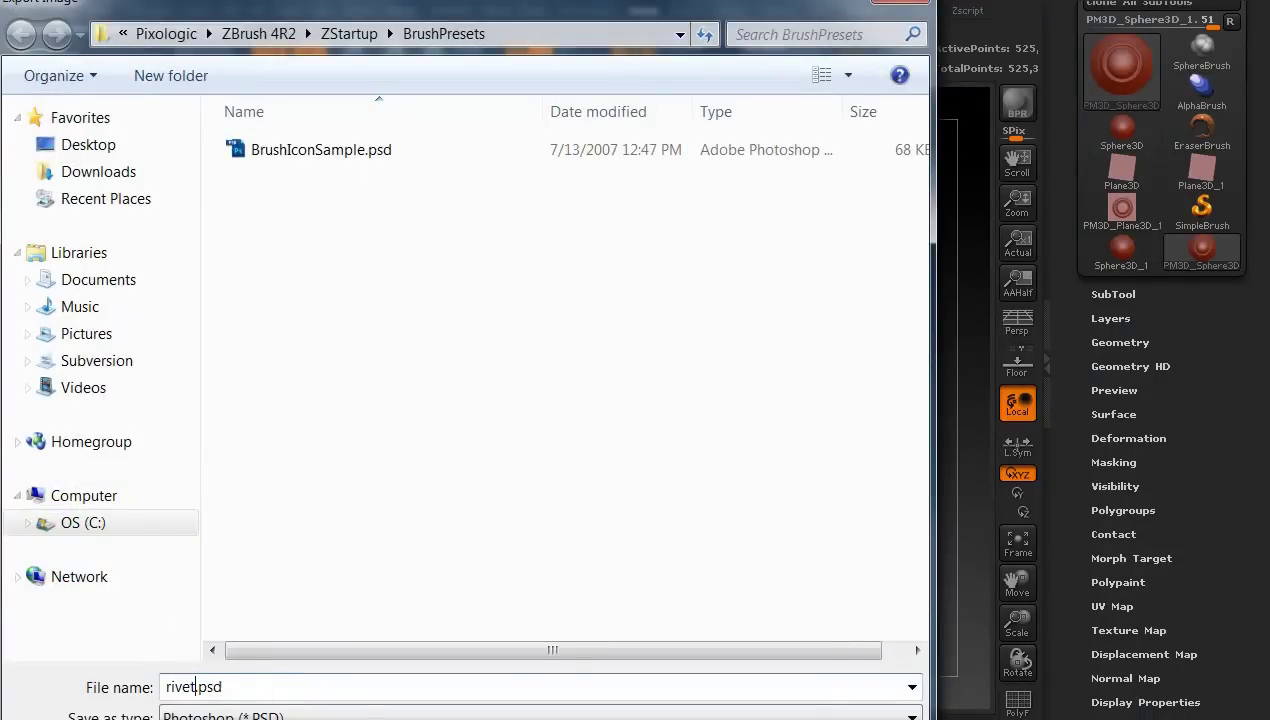
pyautogui.press('Return')
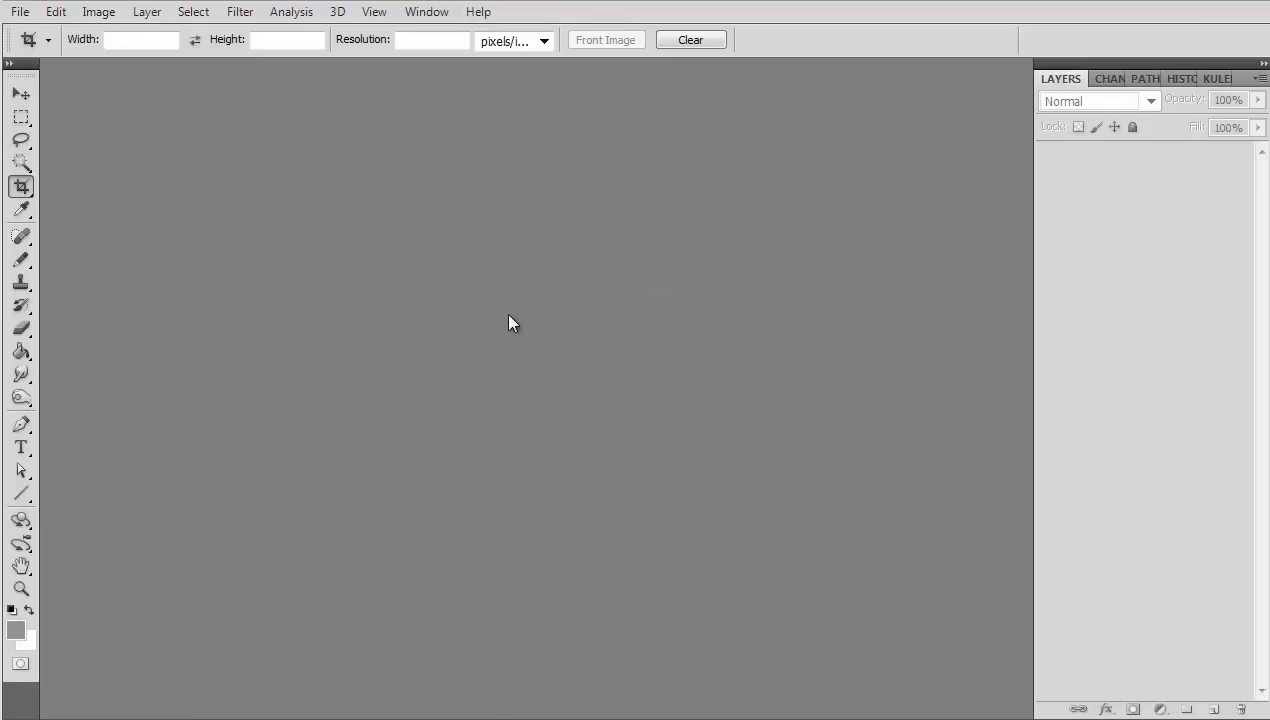
# - Open rivet.PSD from the BrushPresets folder in Photoshop
pyautogui.hotkey('ctrl', 'o')
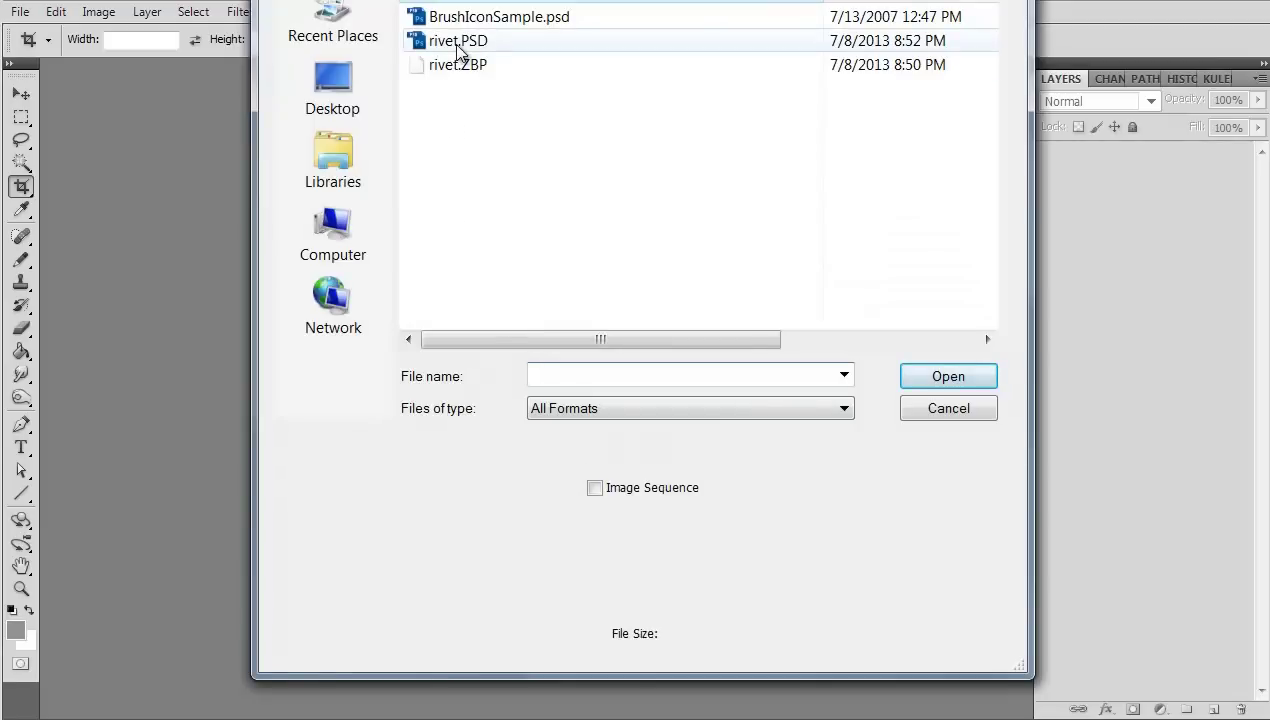
pyautogui.click(446, 74)
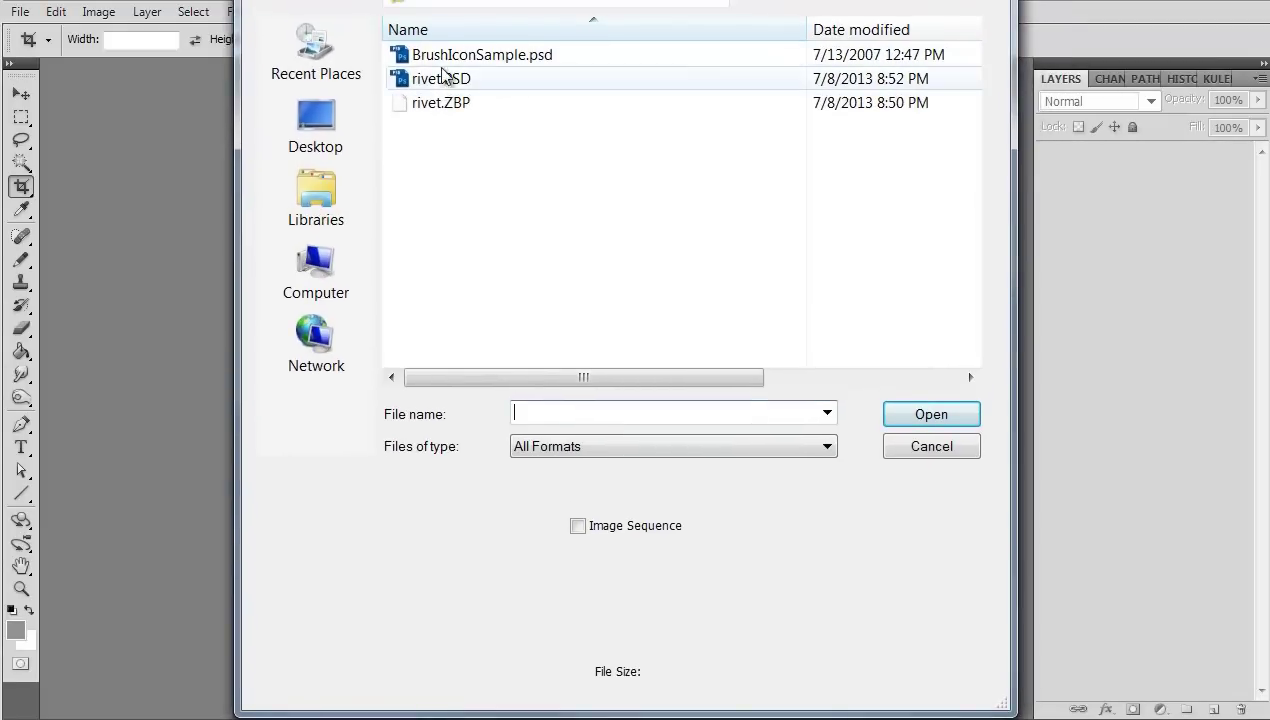
pyautogui.doubleClick(440, 74)
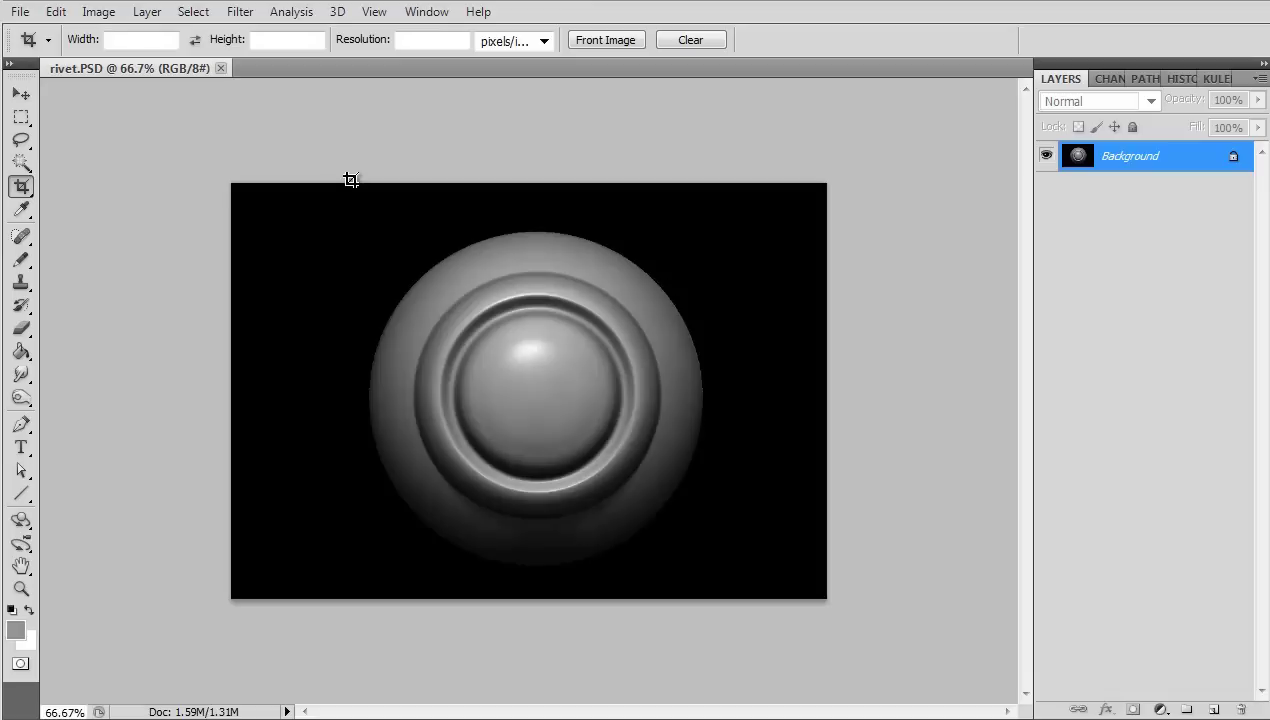
# - Crop rivet.PSD to a square around the sphere, then close the document
pyautogui.moveTo(380, 218); pyautogui.dragTo(763, 631)
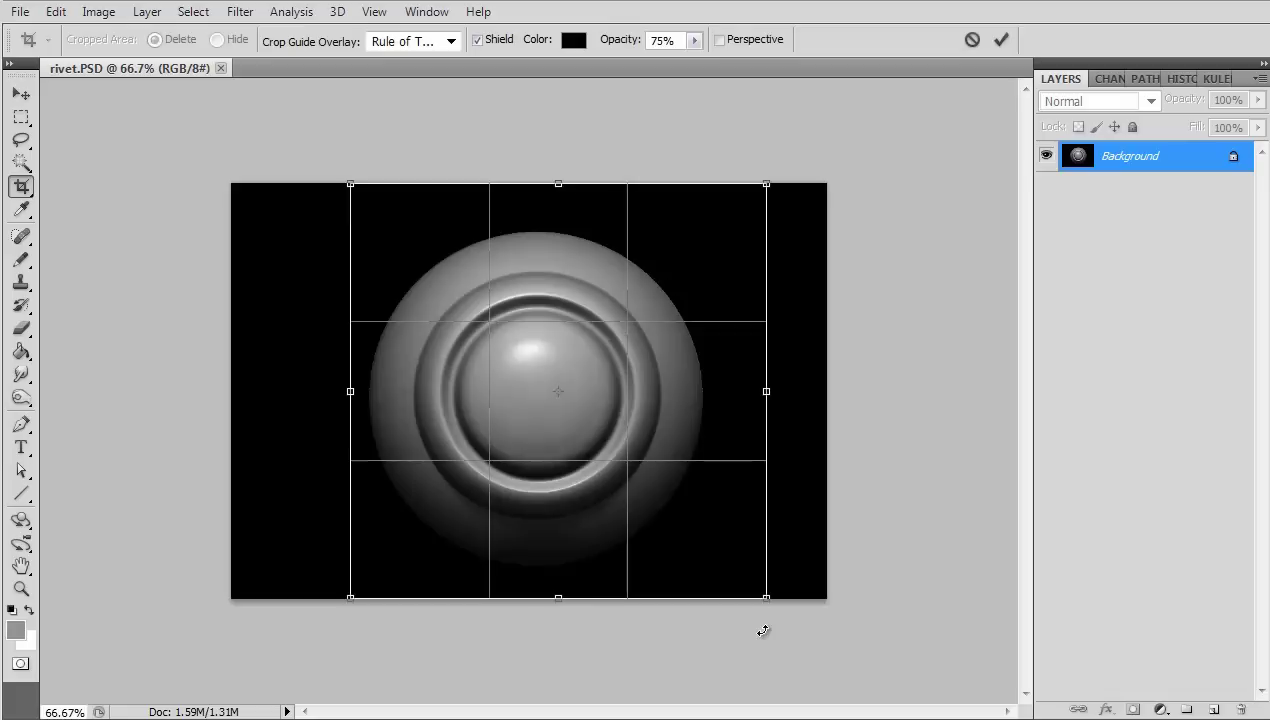
pyautogui.press('Left')
pyautogui.press('Left')
pyautogui.press('Left')
pyautogui.press('Left')
pyautogui.press('Left')
pyautogui.press('Left')
pyautogui.press('Left')
pyautogui.press('Left')
pyautogui.press('Left')
pyautogui.press('Left')
pyautogui.press('Left')
pyautogui.press('Left')
pyautogui.press('Left')
pyautogui.press('Left')
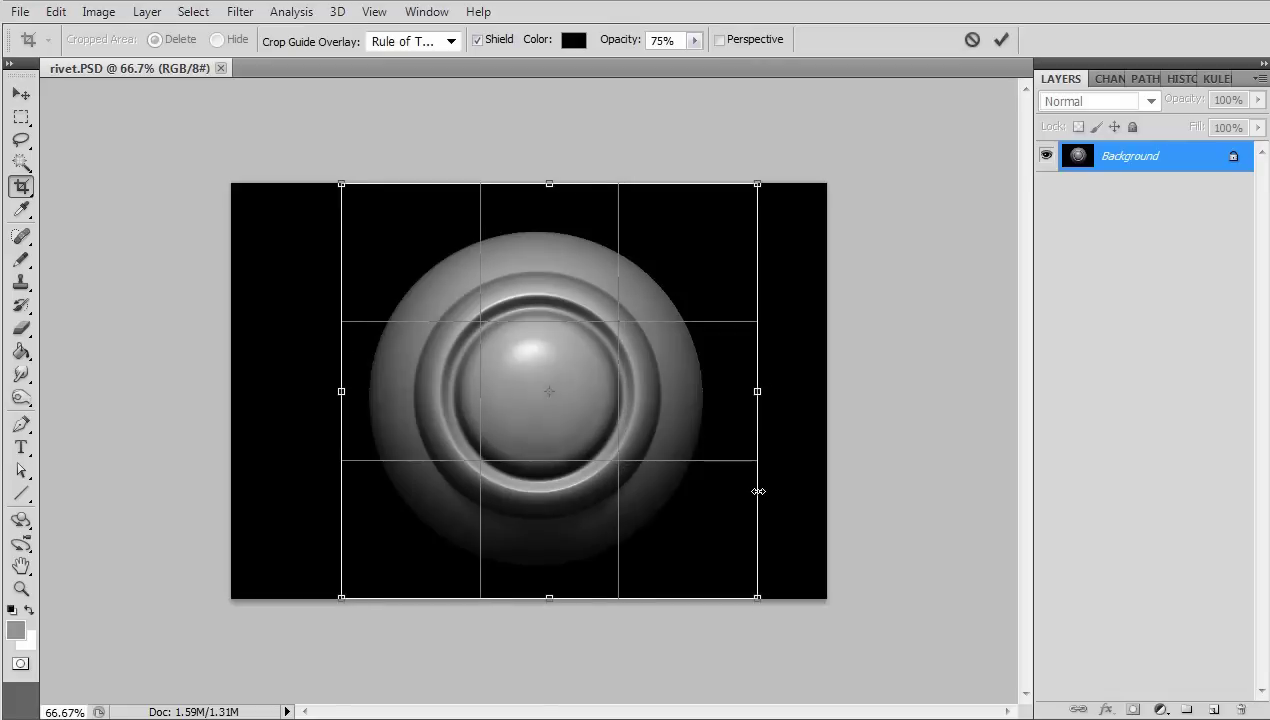
pyautogui.press('Left')
pyautogui.press('Left')
pyautogui.press('Left')
pyautogui.press('Left')
pyautogui.press('Left')
pyautogui.press('Left')
pyautogui.press('Left')
pyautogui.press('Left')
pyautogui.press('Left')
pyautogui.press('Left')
pyautogui.press('Left')
pyautogui.press('Left')
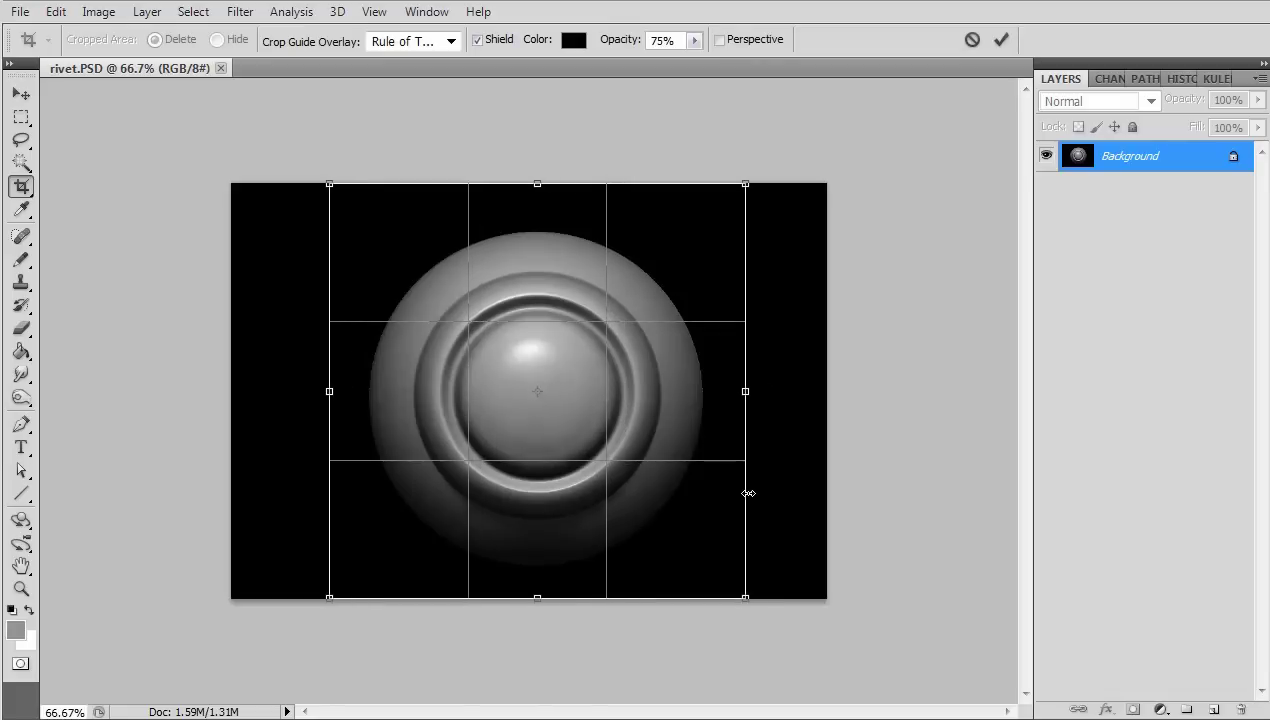
pyautogui.press('Left')
pyautogui.press('Left')
pyautogui.press('Left')
pyautogui.press('Left')
pyautogui.press('Left')
pyautogui.press('Left')
pyautogui.press('Return')
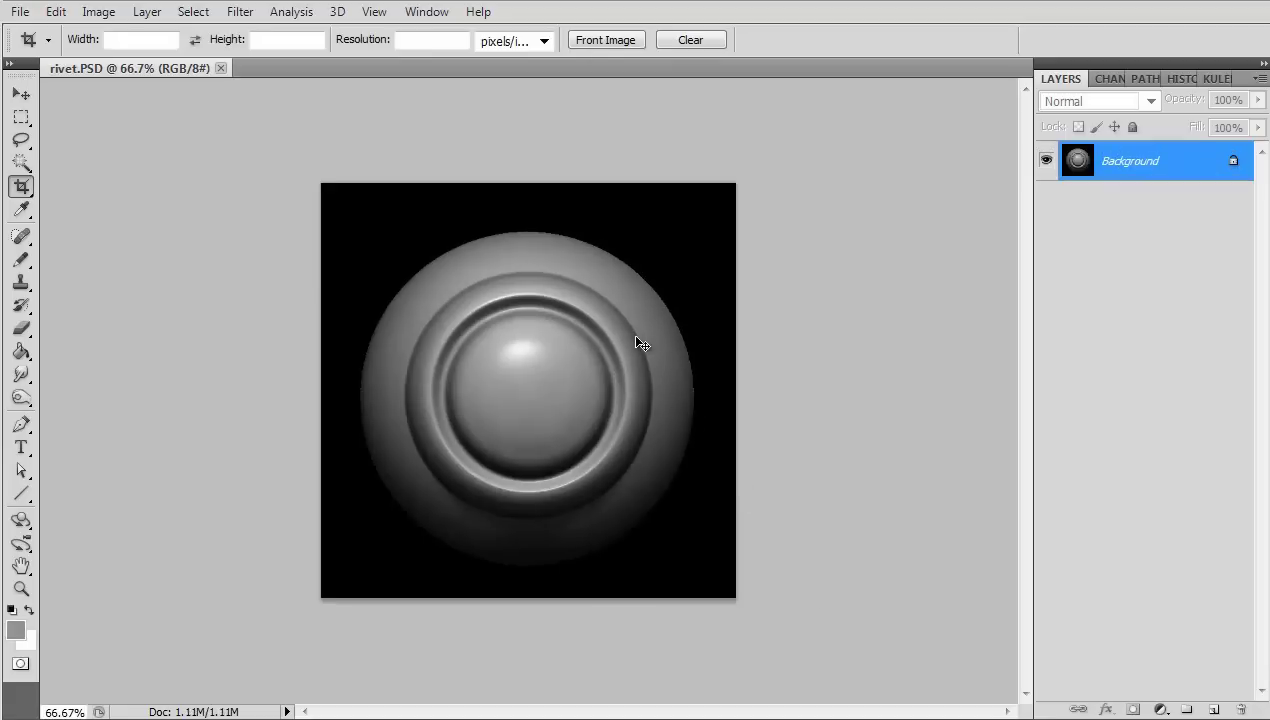
pyautogui.hotkey('ctrl', 'w')
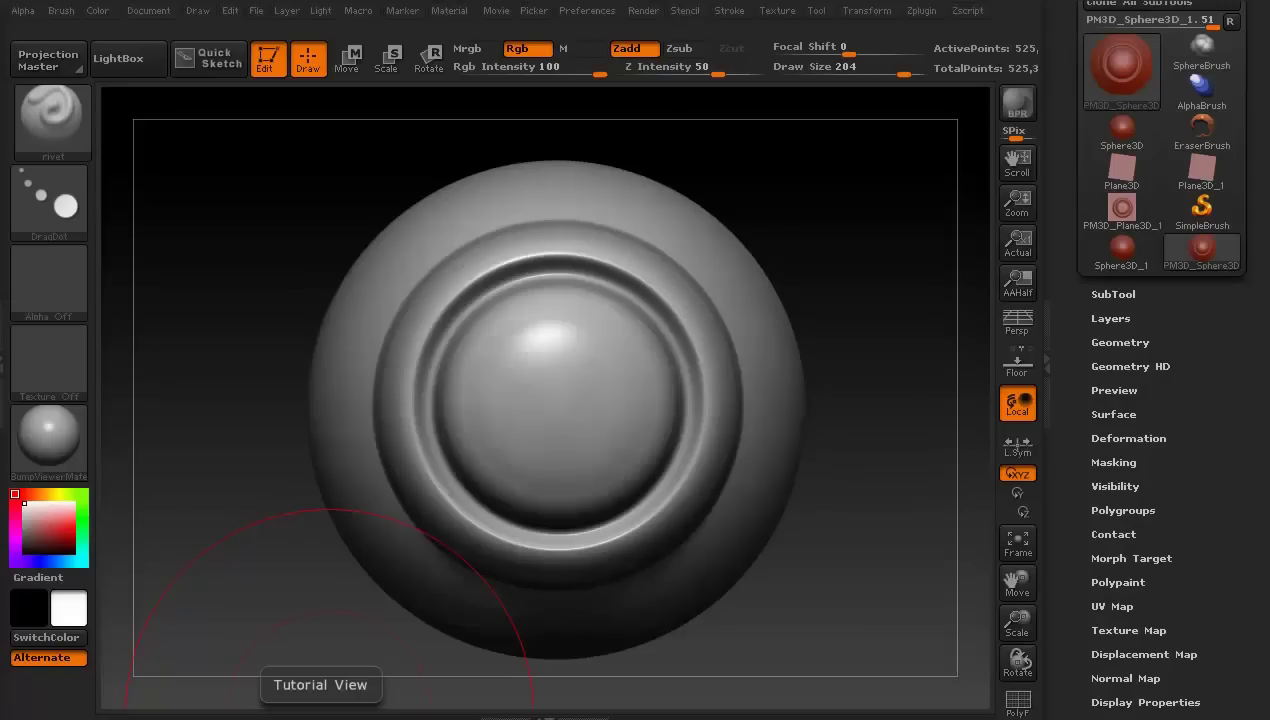
# - Set rivet.PSD as the rivet brush's icon
pyautogui.moveTo(1226, 369); pyautogui.dragTo(1233, 610)
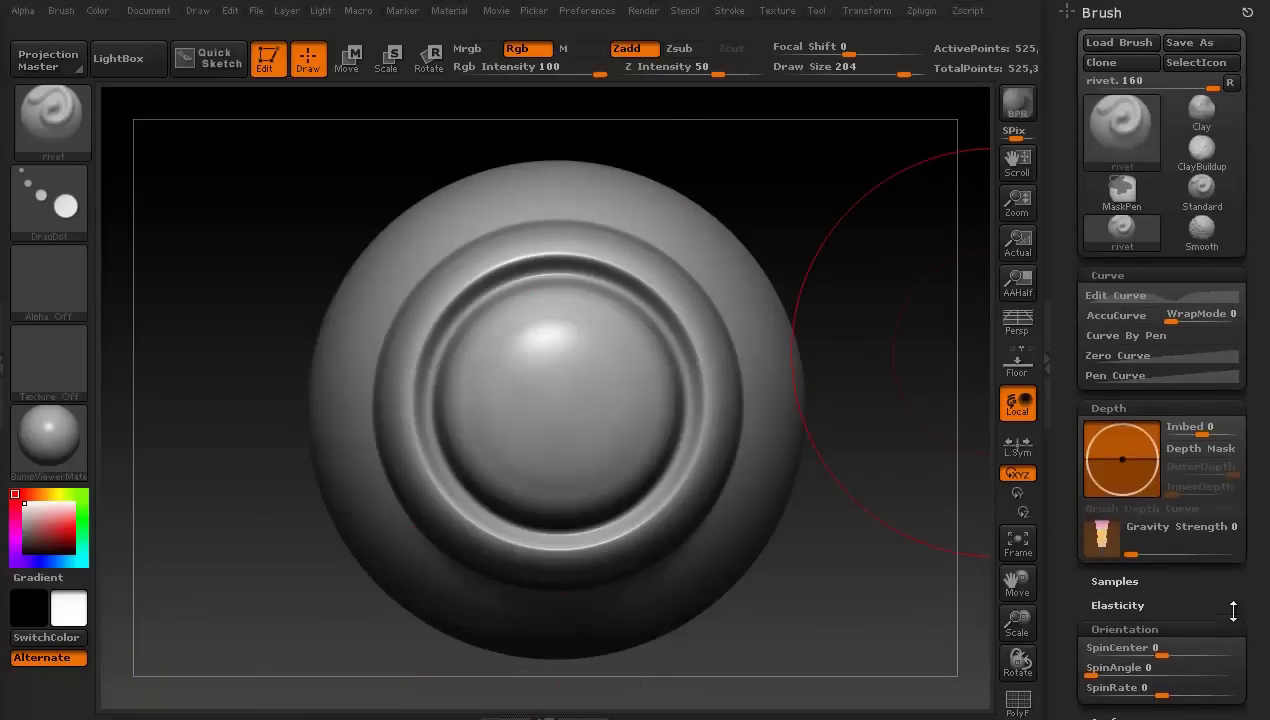
pyautogui.click(1196, 60)
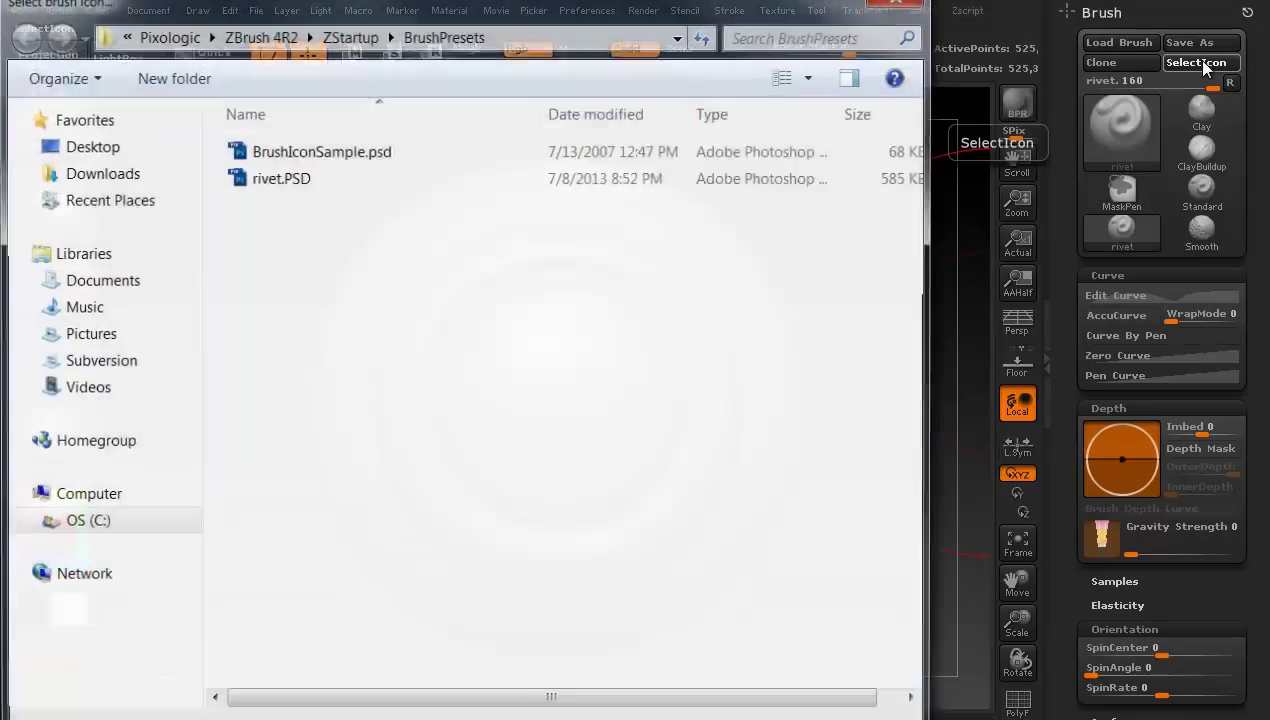
pyautogui.click(258, 187)
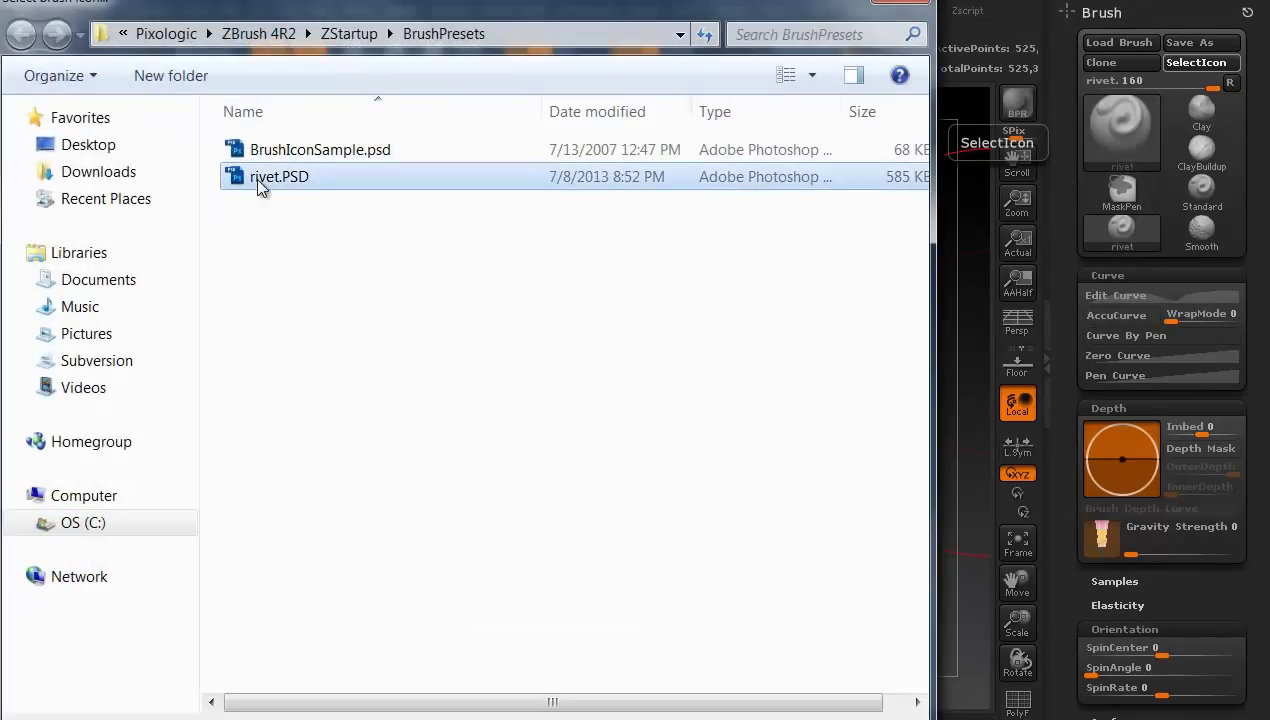
pyautogui.press('Return')
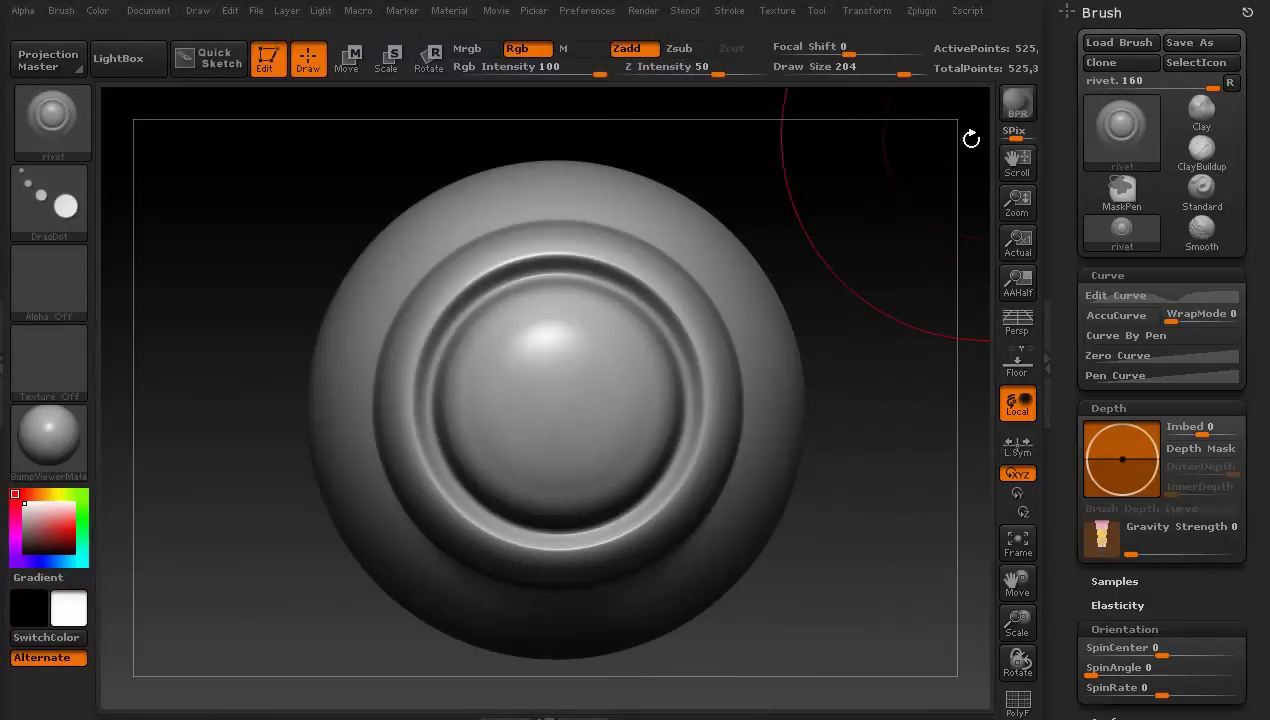
# - Save the rivet brush over the existing rivet.ZBP preset, confirming the replacement
pyautogui.moveTo(1121, 116)
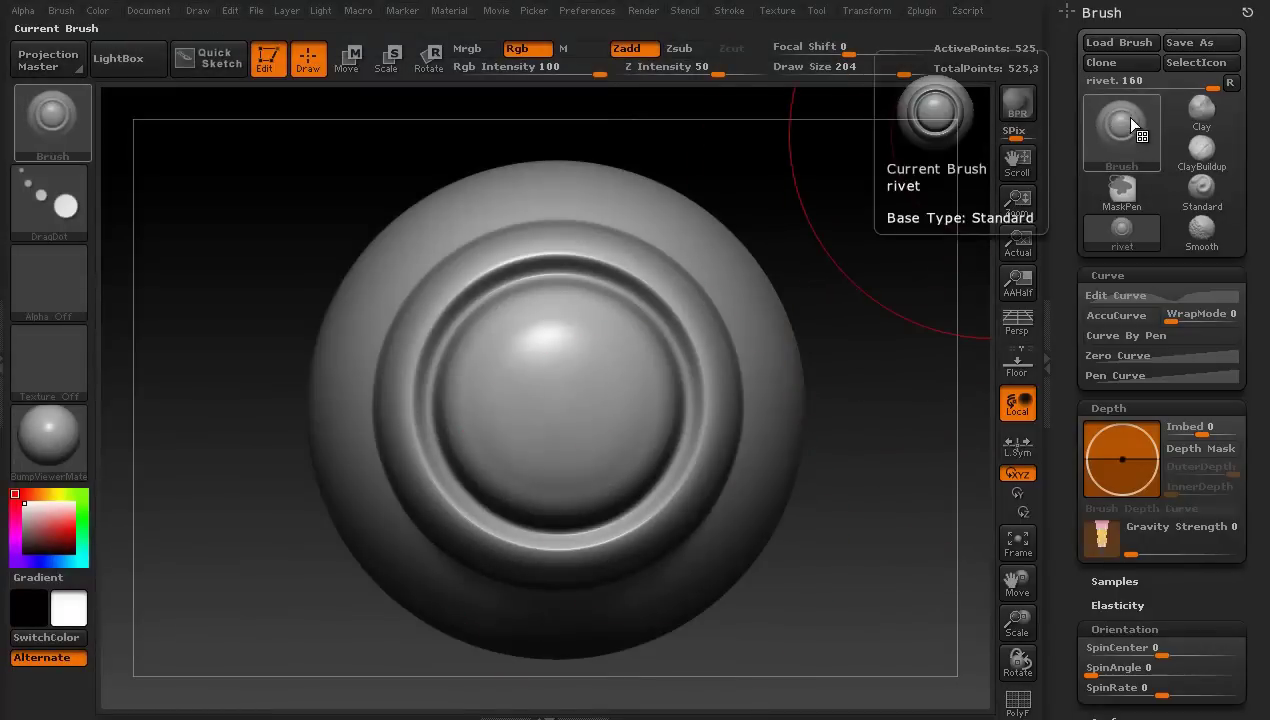
pyautogui.click(1188, 45)
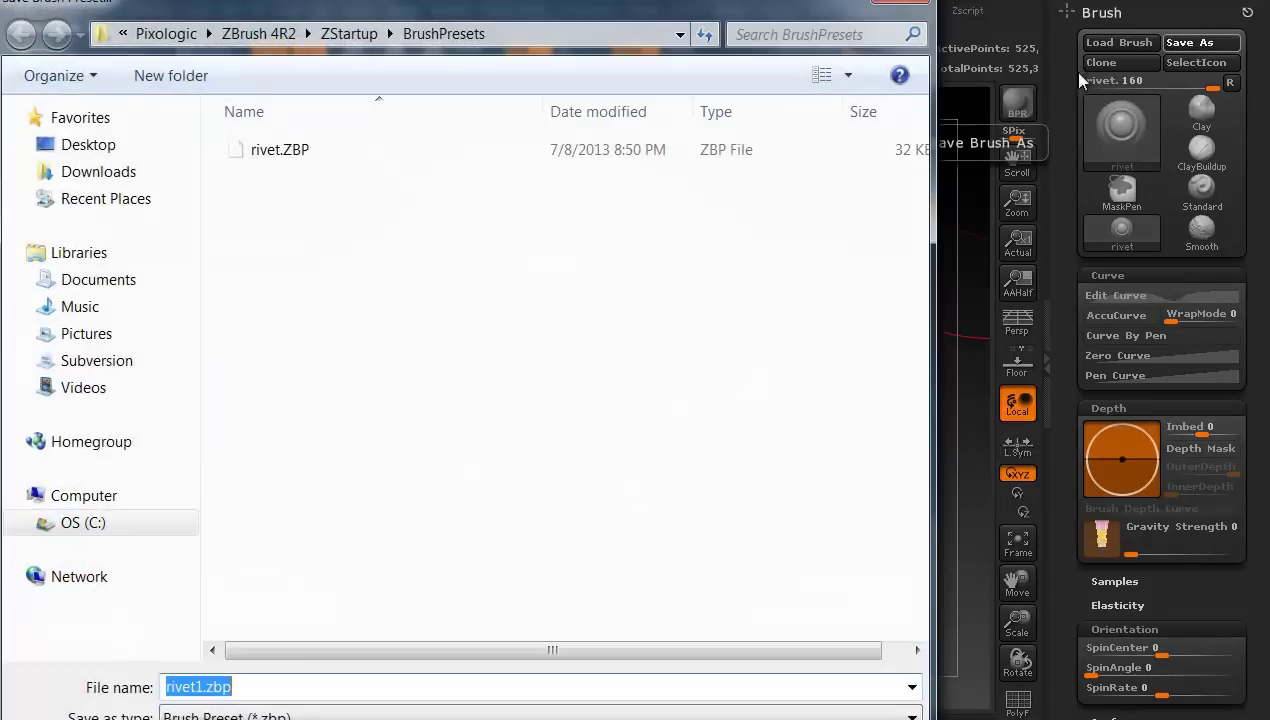
pyautogui.click(280, 152)
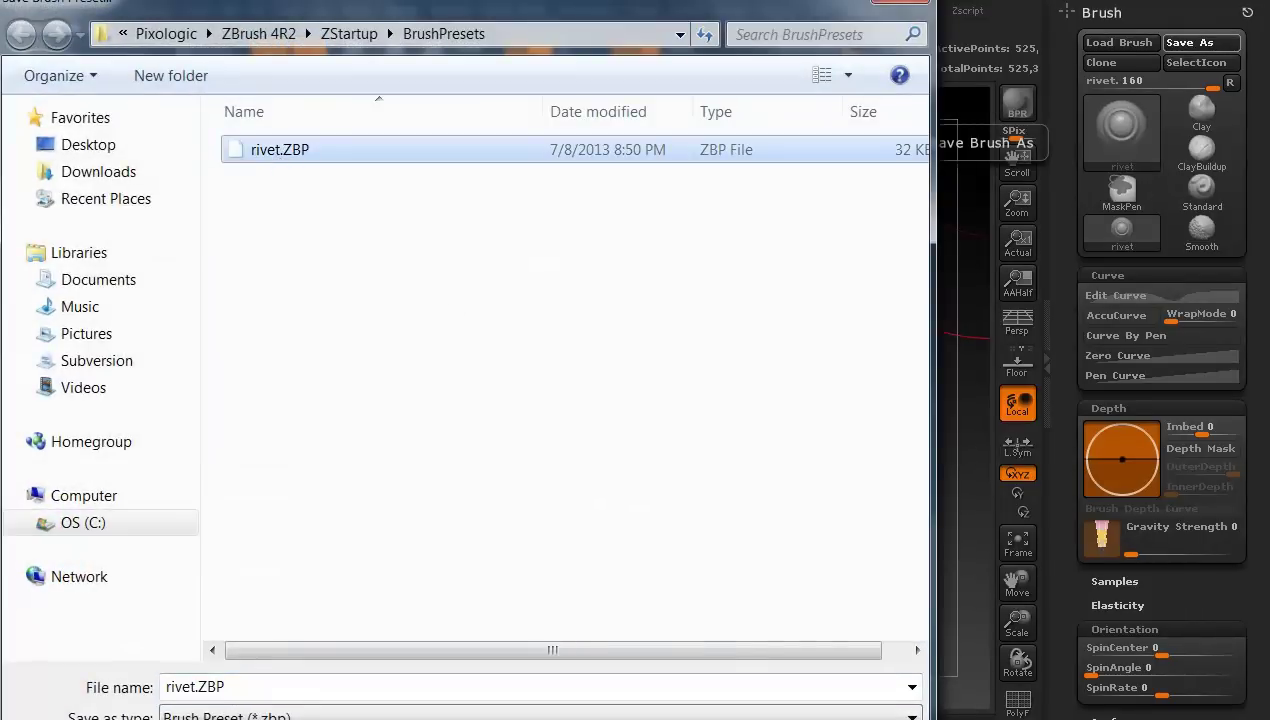
pyautogui.press('Return')
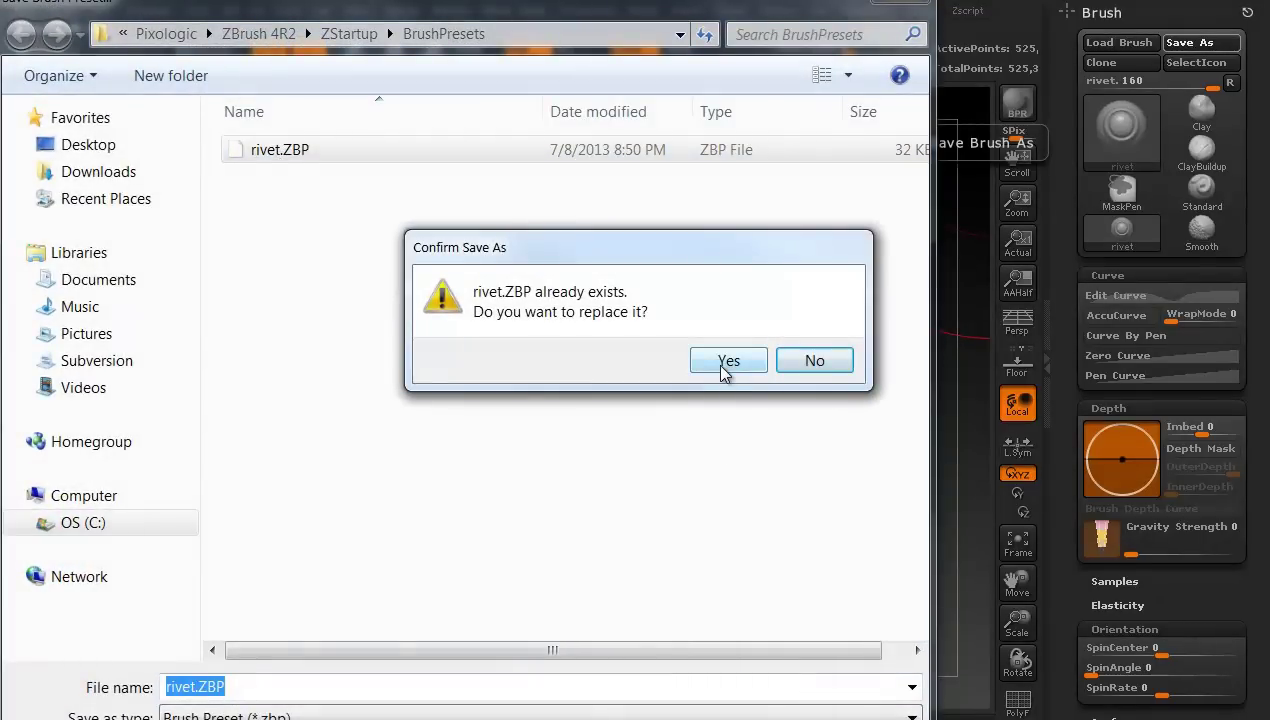
pyautogui.click(726, 362)
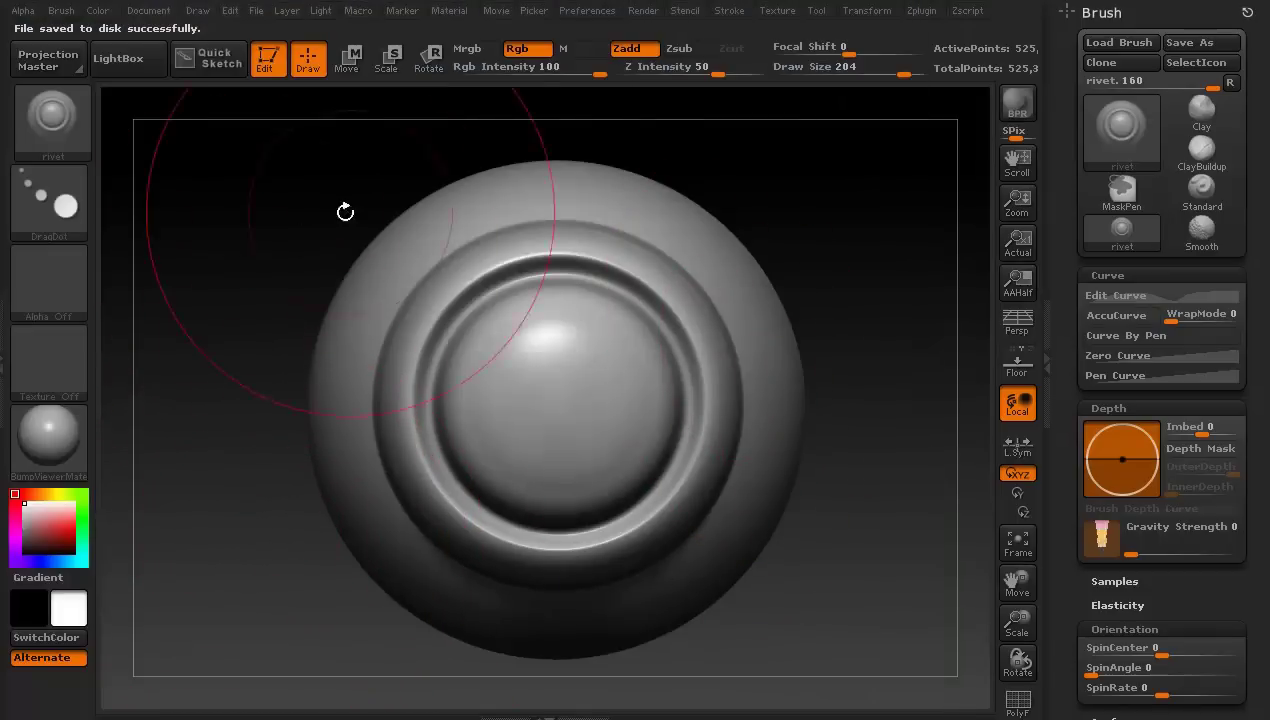
# - Reset ZBrush to its defaults with Init ZBrush
pyautogui.click(585, 12)
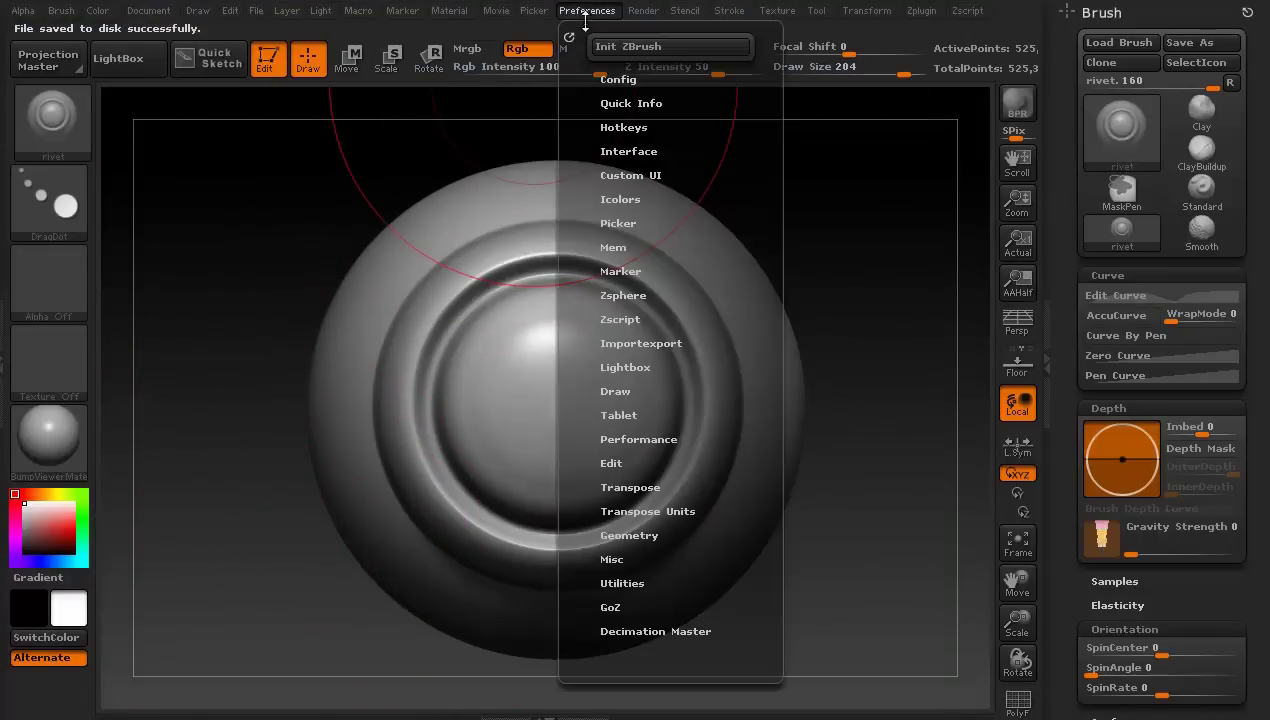
pyautogui.click(619, 47)
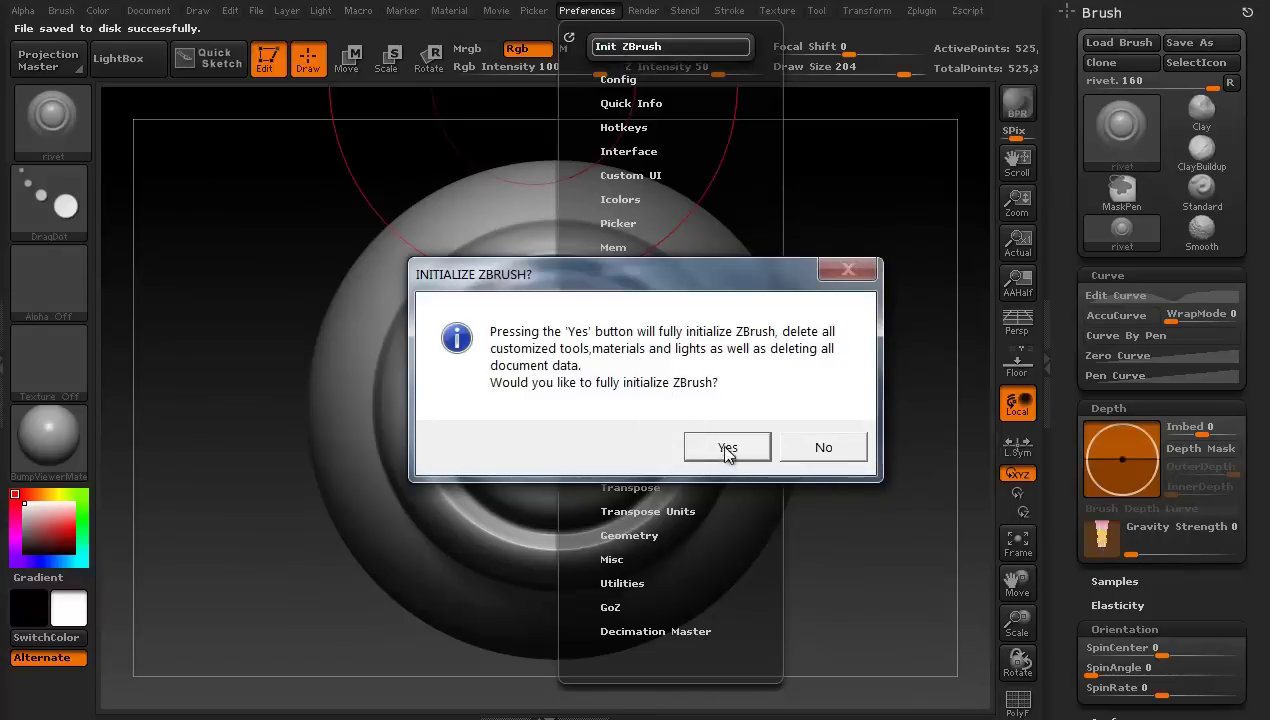
pyautogui.click(727, 449)
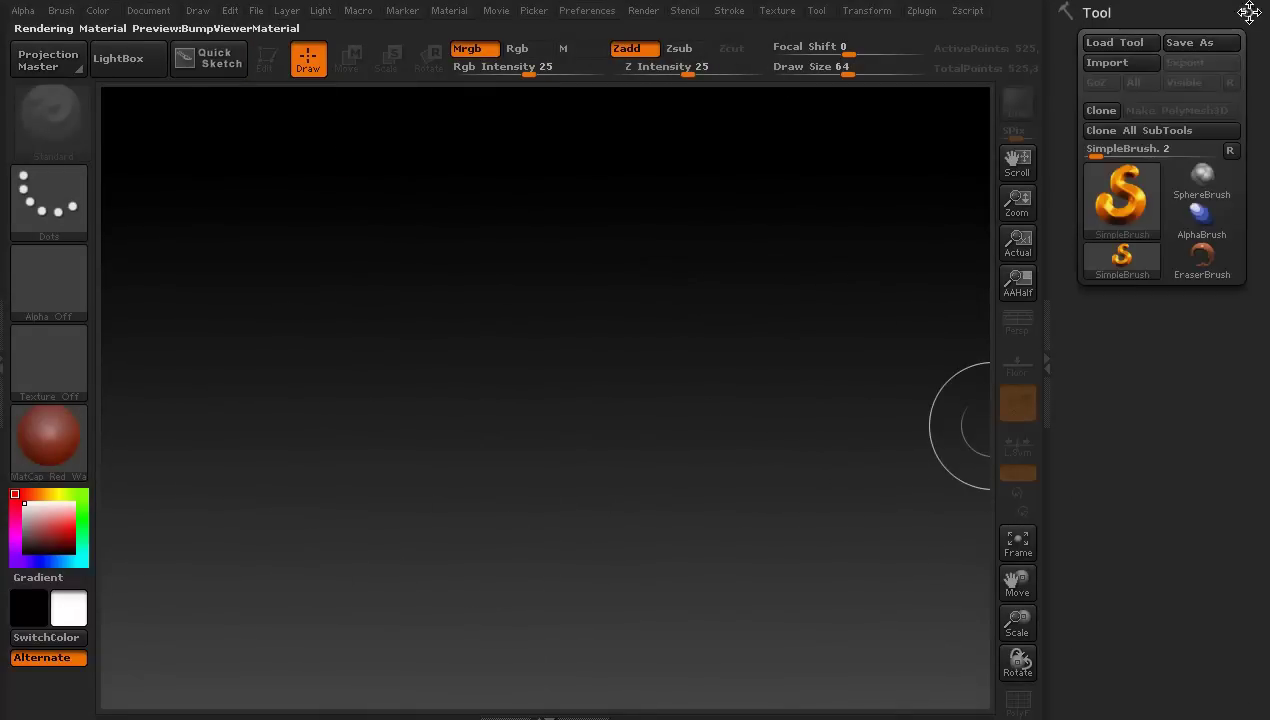
# - Draw a Sphere3D in edit mode, make it a PolyMesh3D, subdivide it and enlarge it
pyautogui.click(1111, 199)
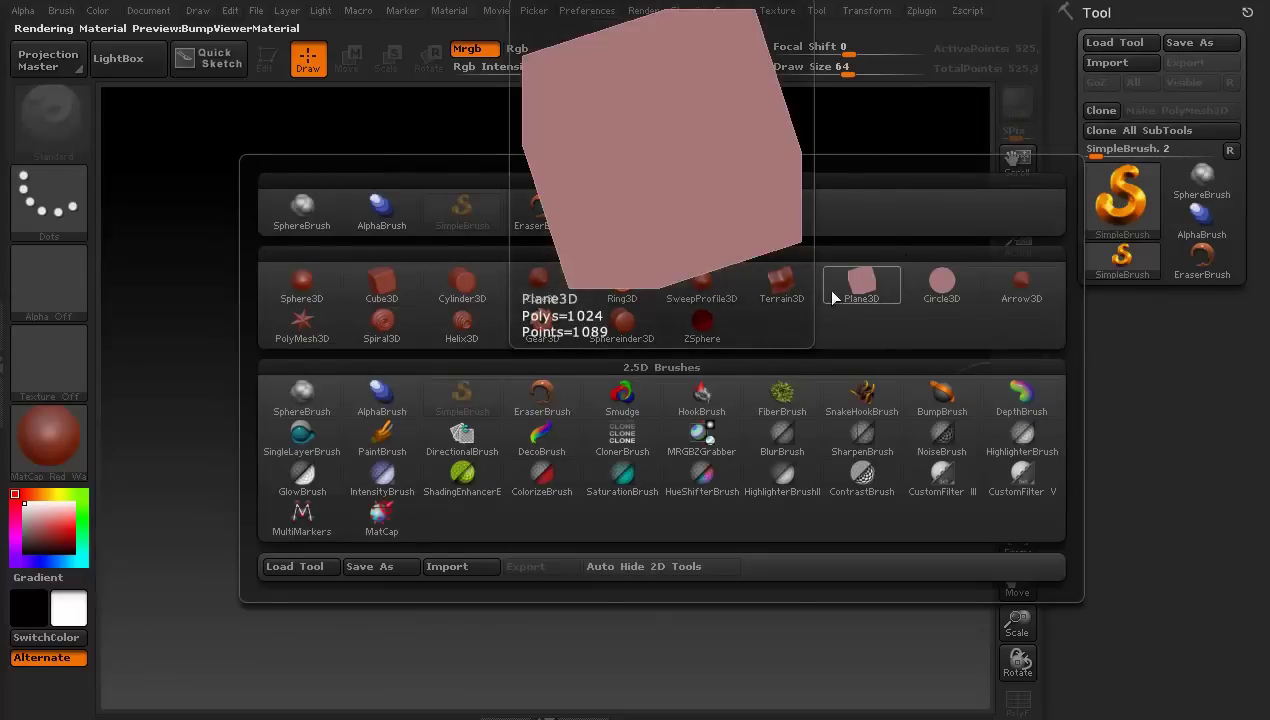
pyautogui.click(302, 284)
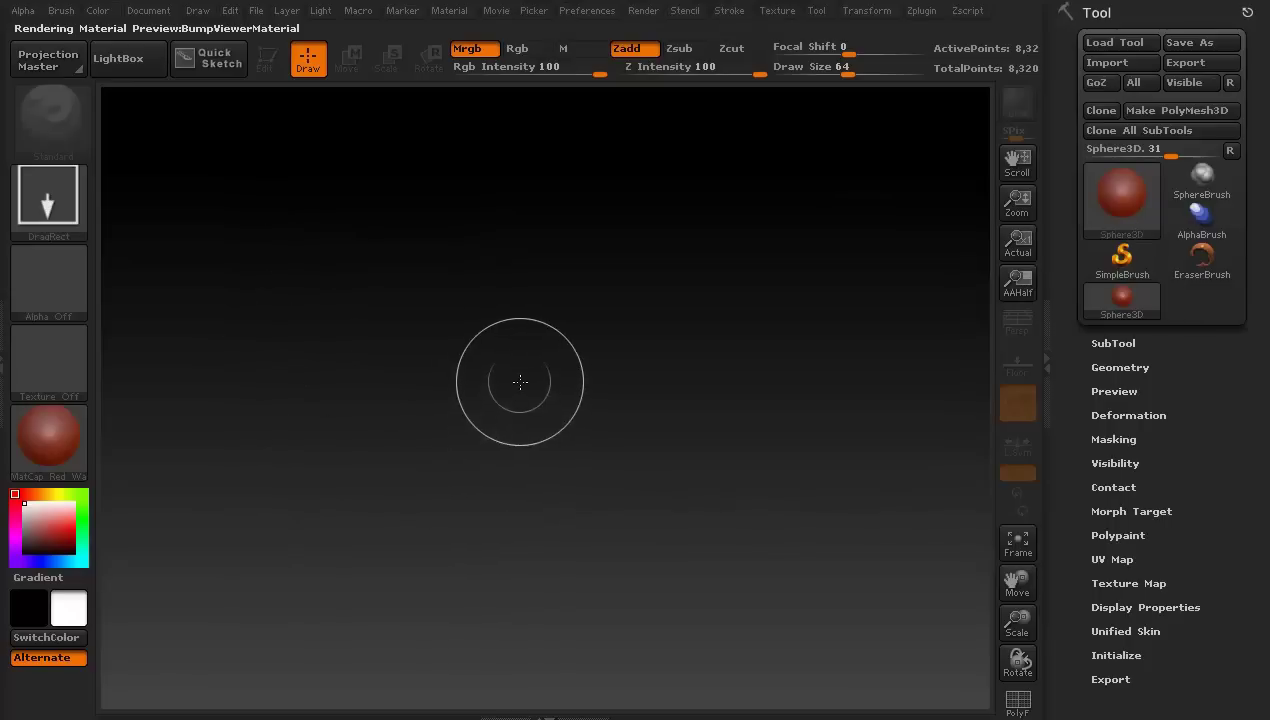
pyautogui.moveTo(518, 383); pyautogui.dragTo(562, 633)
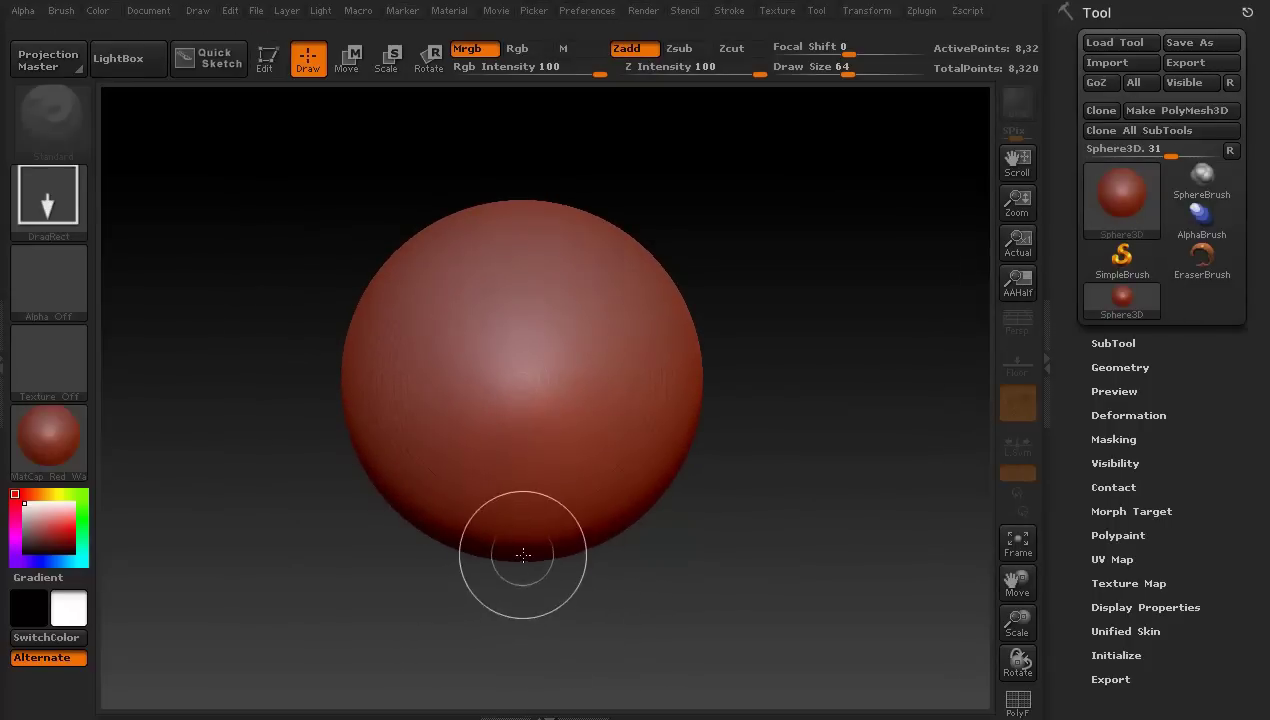
pyautogui.press('t')
pyautogui.click(1146, 111)
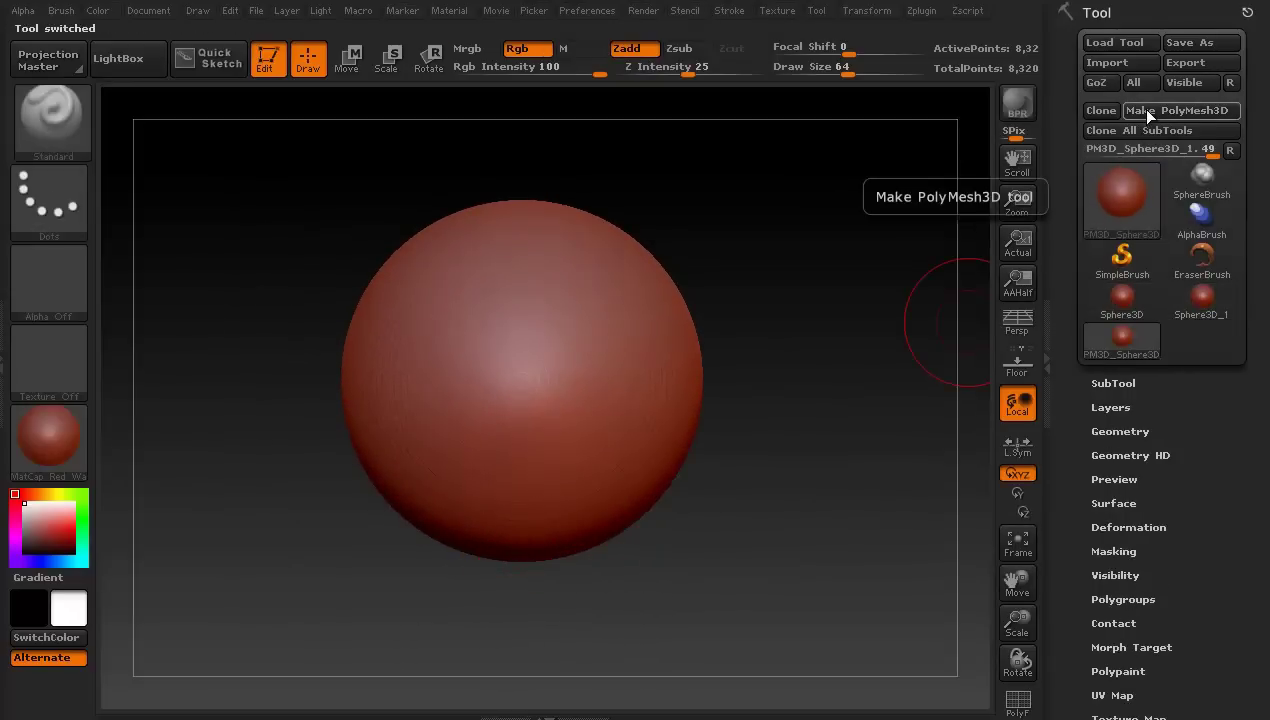
pyautogui.press('ctrl')
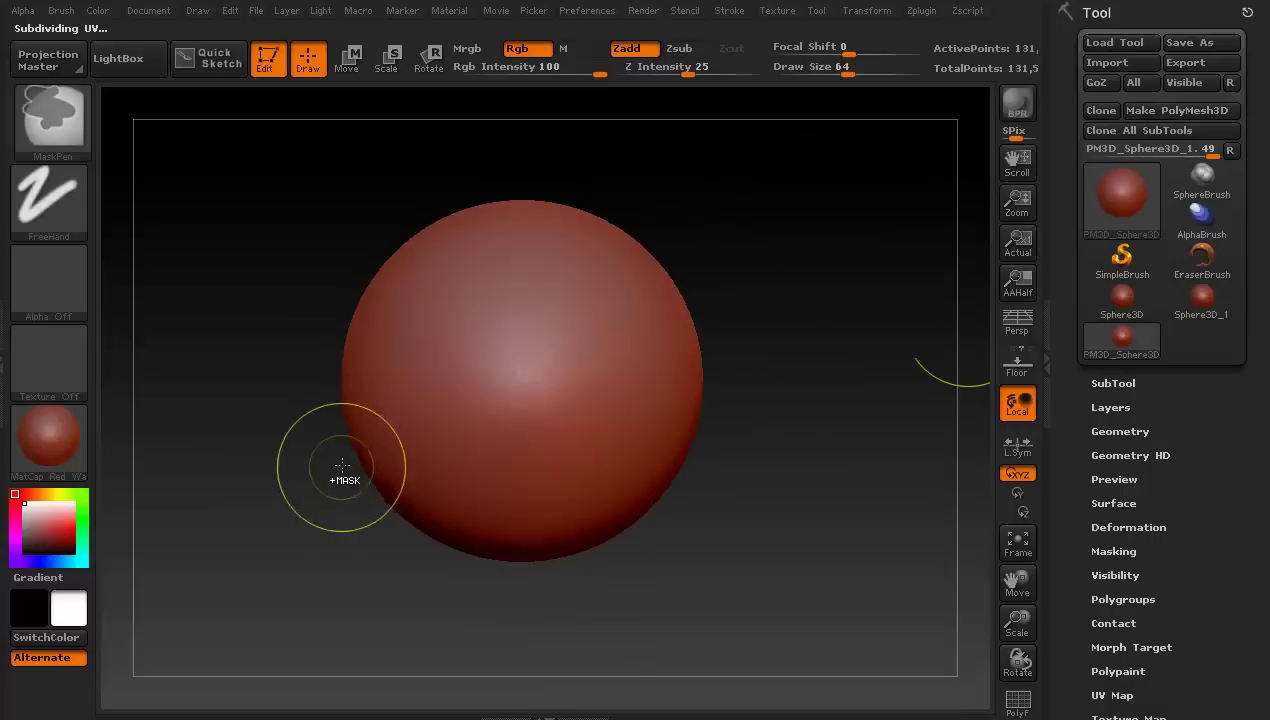
pyautogui.moveTo(236, 535); pyautogui.dragTo(207, 469)
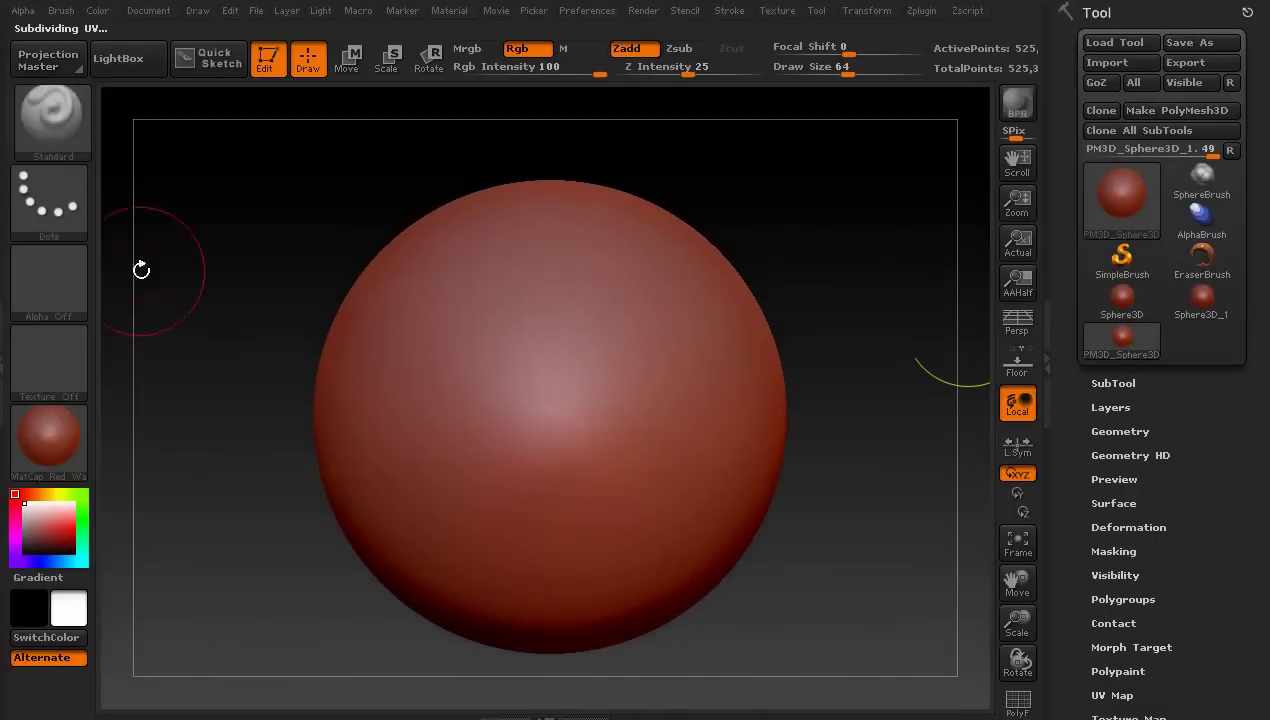
# - Select the rivet brush and stamp three small rivets across the sphere's upper middle
pyautogui.click(62, 124)
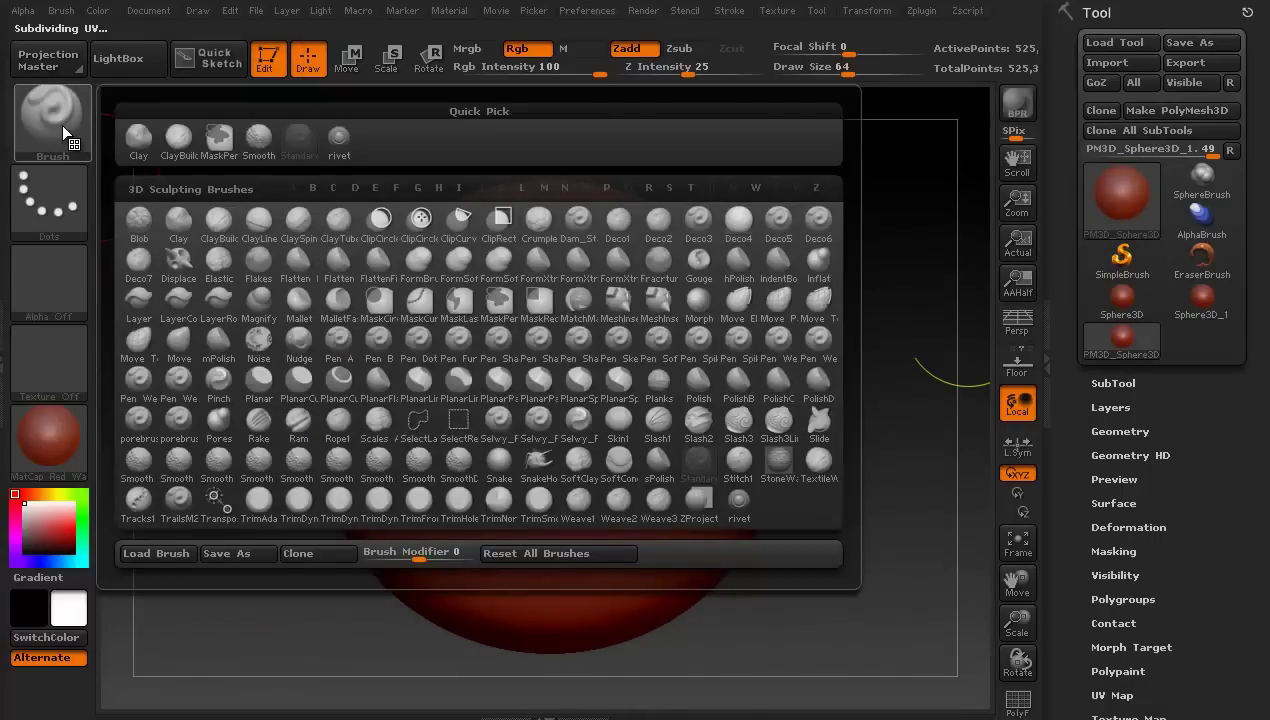
pyautogui.click(341, 147)
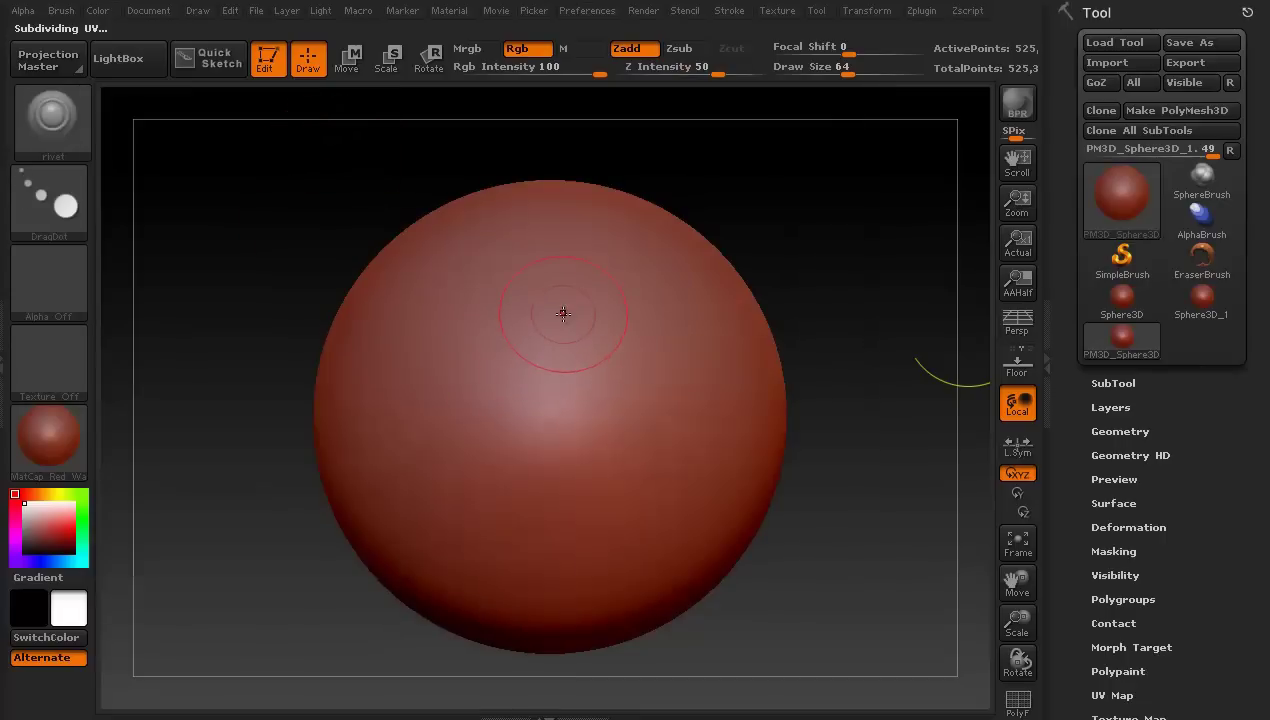
pyautogui.moveTo(563, 313)
pyautogui.mouseDown()
pyautogui.moveTo(598, 292)
pyautogui.moveTo(601, 371)
pyautogui.moveTo(567, 418)
pyautogui.moveTo(562, 395)
pyautogui.moveTo(612, 400)
pyautogui.moveTo(615, 305)
pyautogui.moveTo(581, 280)
pyautogui.mouseUp()
pyautogui.moveTo(627, 390)
pyautogui.mouseDown()
pyautogui.moveTo(604, 468)
pyautogui.moveTo(618, 388)
pyautogui.moveTo(659, 388)
pyautogui.mouseUp()
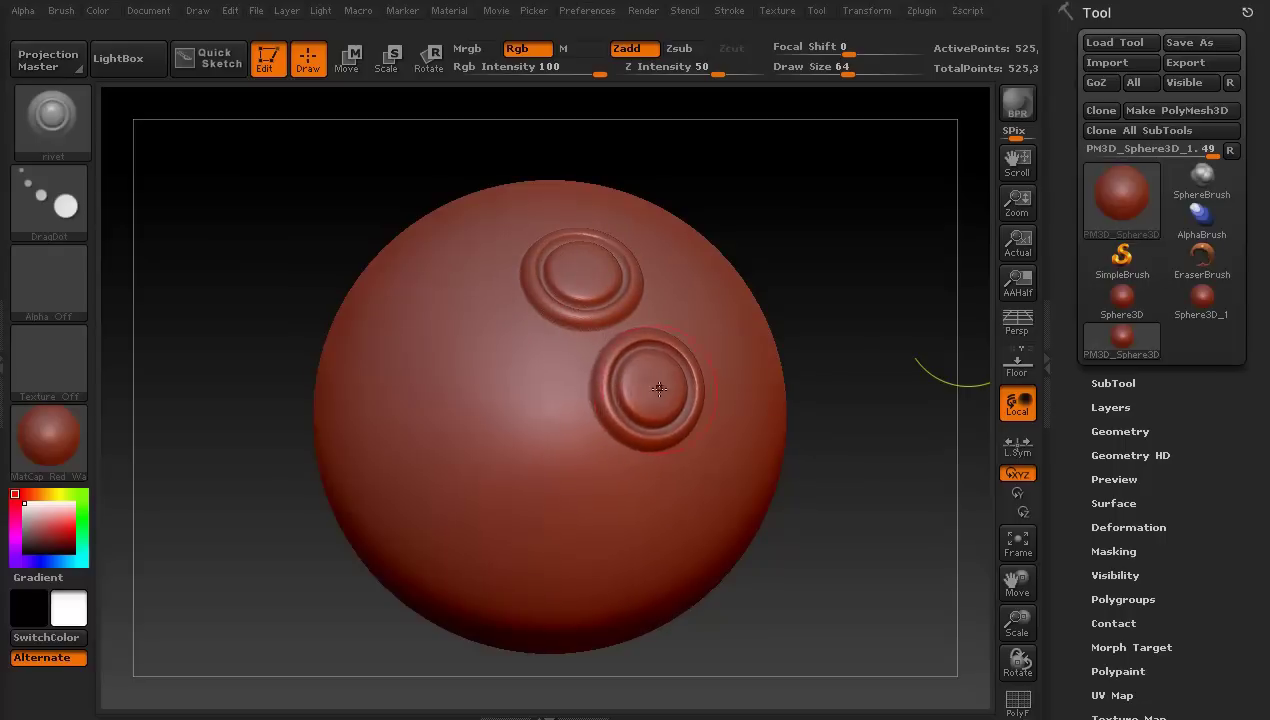
pyautogui.moveTo(496, 391); pyautogui.dragTo(526, 379)
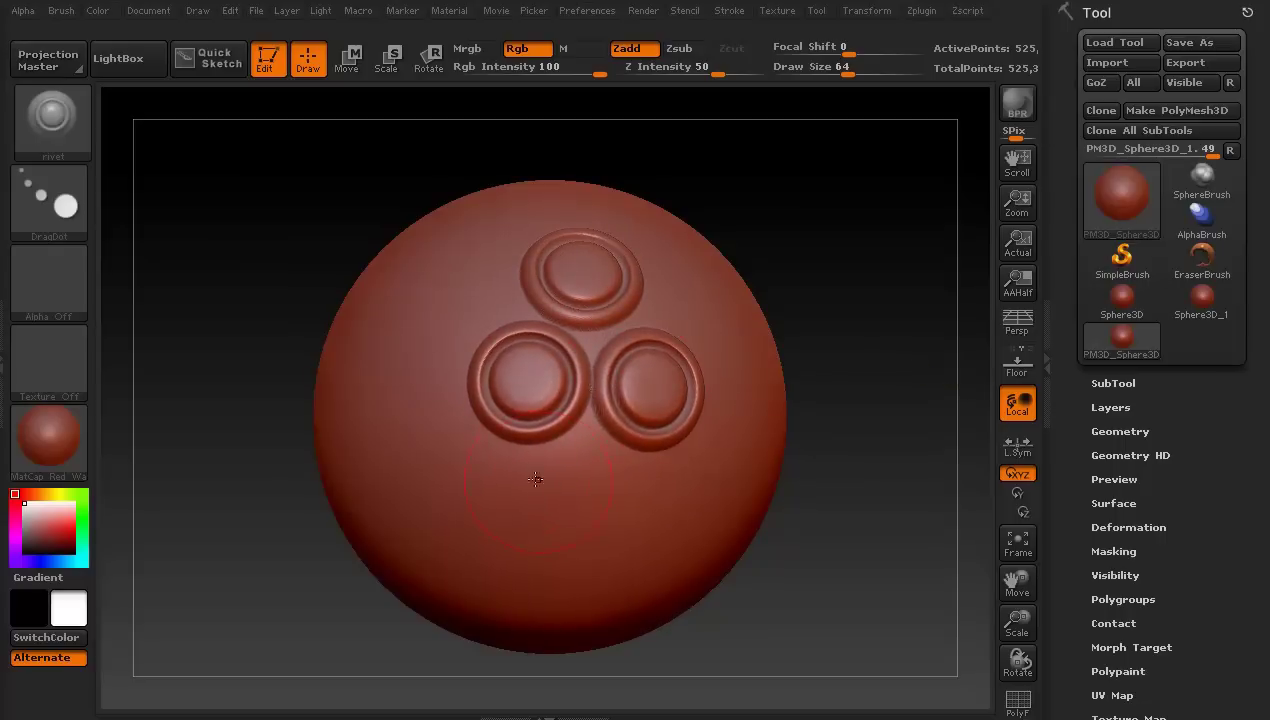
# - Enlarge the brush and stamp a large rivet on the sphere's lower half
pyautogui.press(']')
pyautogui.moveTo(569, 497)
pyautogui.mouseDown()
pyautogui.moveTo(539, 561)
pyautogui.moveTo(551, 577)
pyautogui.mouseUp()
pyautogui.hotkey('ctrl', 'z')
pyautogui.moveTo(574, 545)
pyautogui.mouseDown()
pyautogui.moveTo(560, 575)
pyautogui.moveTo(565, 565)
pyautogui.mouseUp()
# - Stamp a small rivet on the sphere's side, then rotate to inspect the rivets
pyautogui.moveTo(345, 544)
pyautogui.mouseDown()
pyautogui.moveTo(289, 549)
pyautogui.moveTo(350, 356)
pyautogui.moveTo(407, 344)
pyautogui.mouseUp()
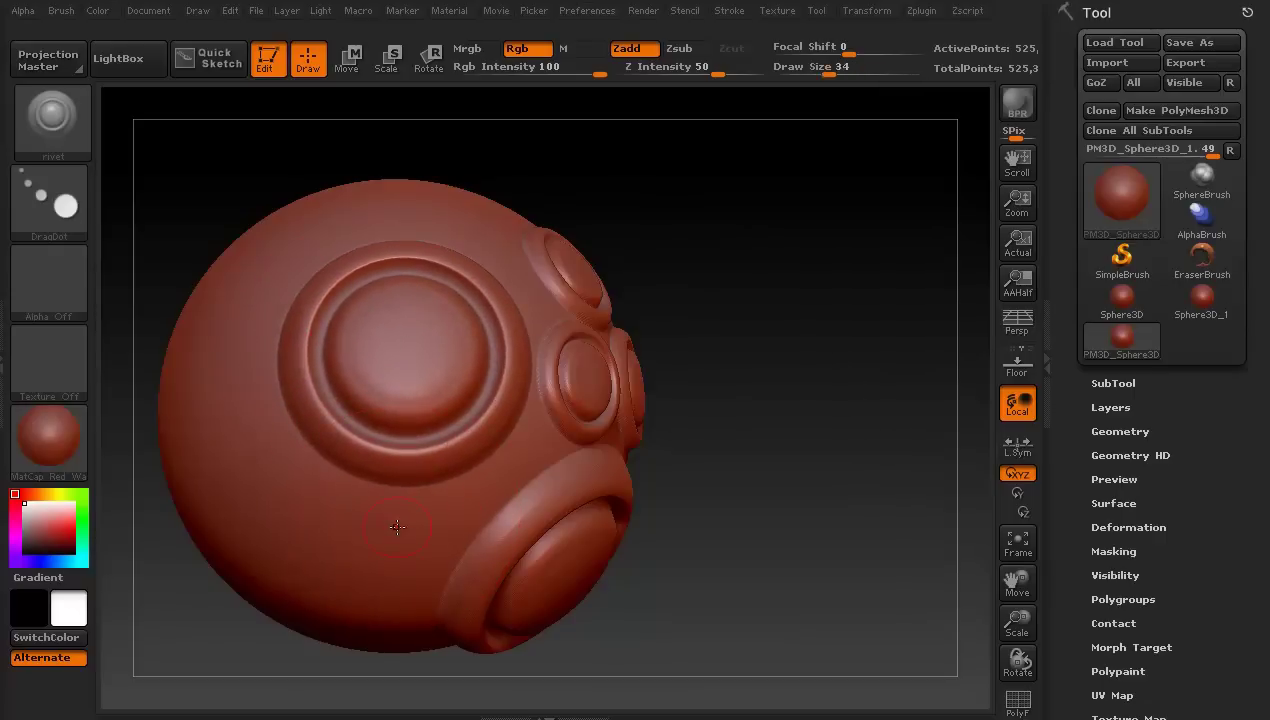
pyautogui.moveTo(409, 533); pyautogui.dragTo(528, 450)
pyautogui.moveTo(763, 479); pyautogui.dragTo(627, 515)
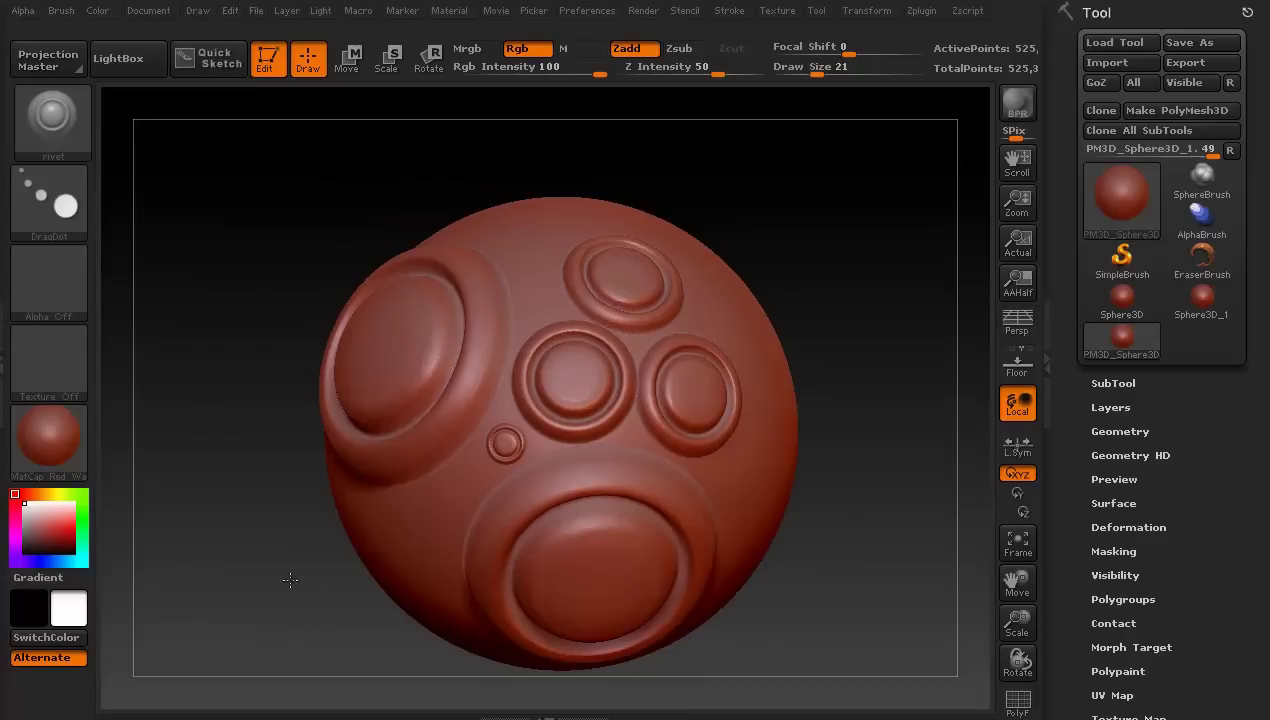
pyautogui.moveTo(290, 580)
pyautogui.mouseDown()
pyautogui.moveTo(264, 541)
pyautogui.moveTo(300, 584)
pyautogui.moveTo(252, 556)
pyautogui.moveTo(262, 576)
pyautogui.moveTo(296, 585)
pyautogui.moveTo(284, 548)
pyautogui.mouseUp()
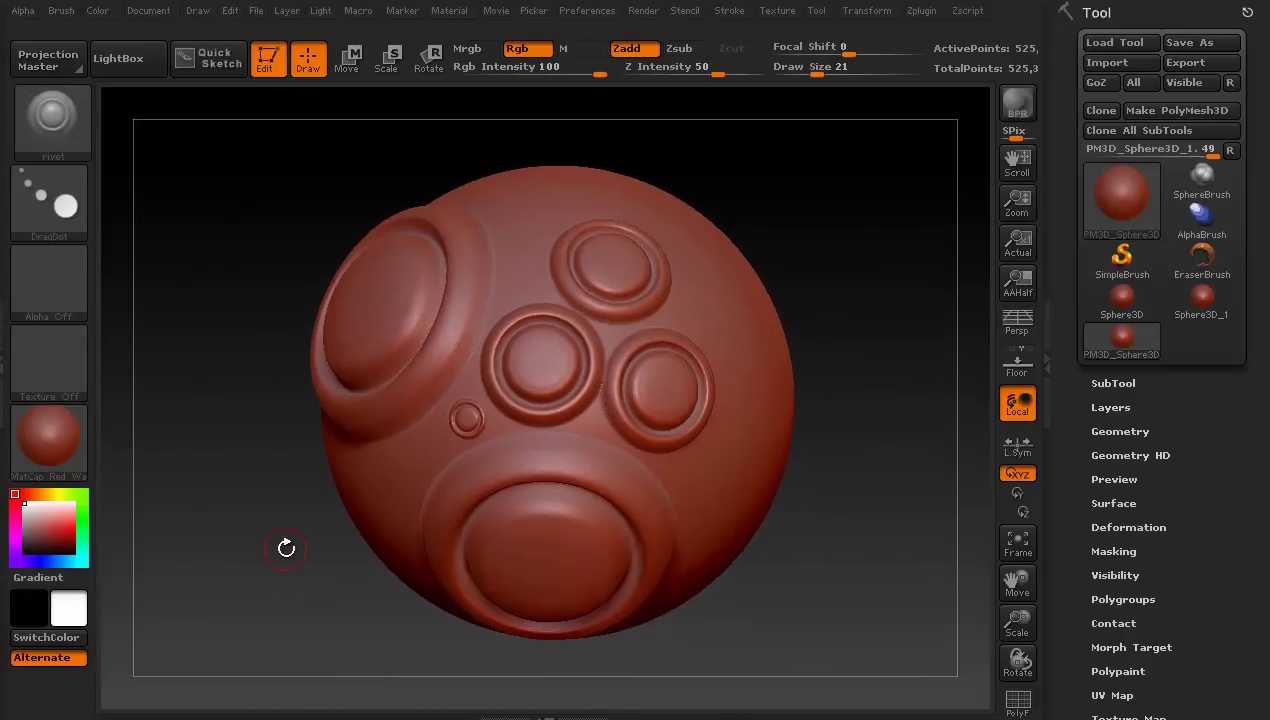